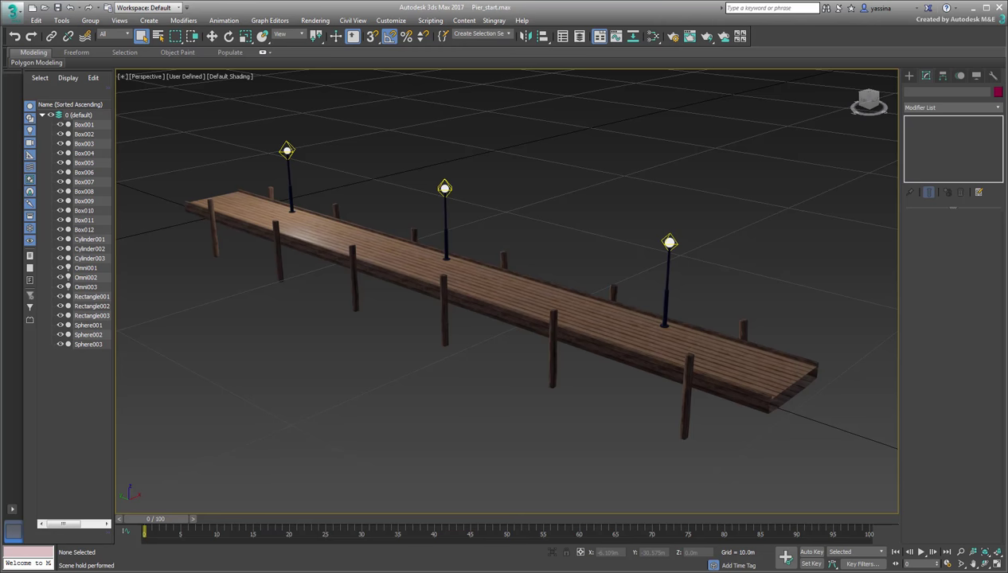
- Search YouTube for 'dan matlack' and open his channel
{"action": "key", "text": "alt+Tab"}
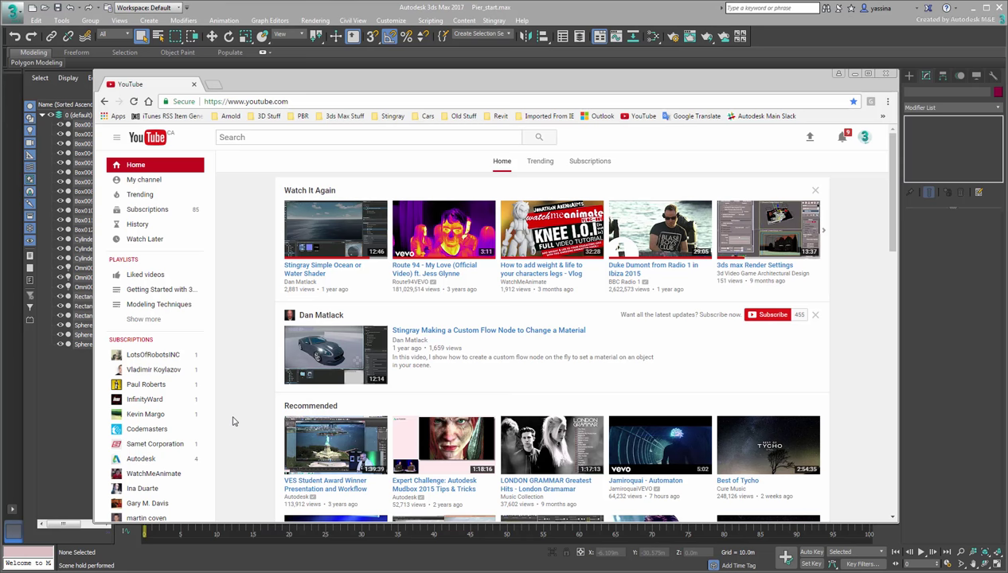
{"action": "type", "text": "dan matlack"}
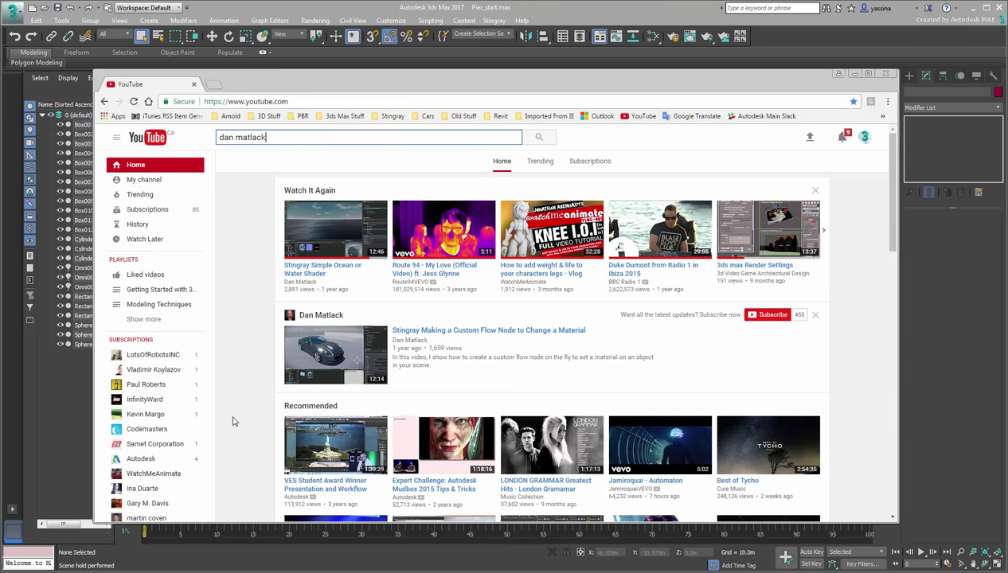
{"action": "key", "text": "Return"}
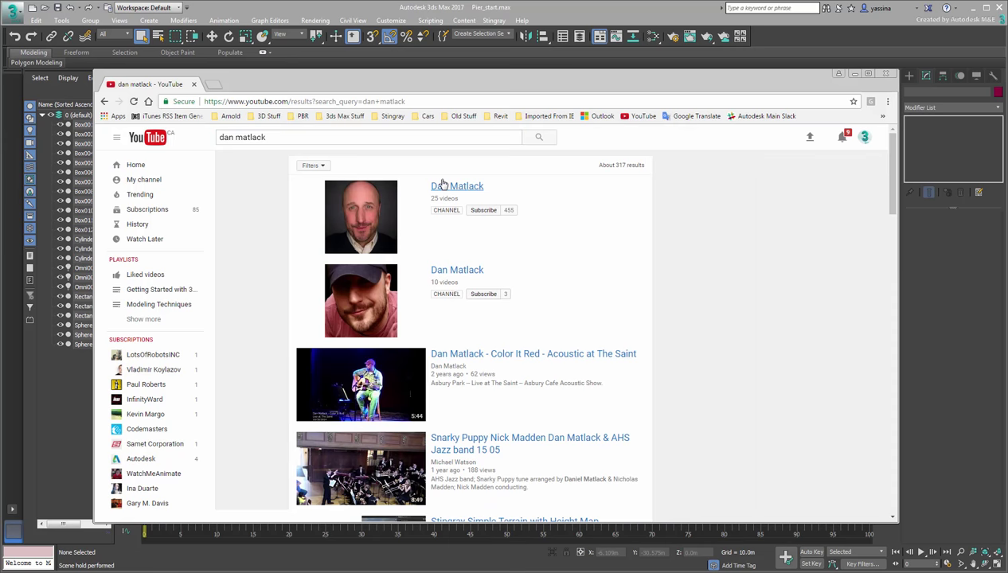
{"action": "left_click", "coordinate": [446, 186]}
- Watch the Stingray Simple Ocean or Water Shader video's graph and finished scene, then return to 3ds Max
{"action": "scroll", "coordinate": [580, 407], "scroll_direction": "down", "scroll_amount": 4}
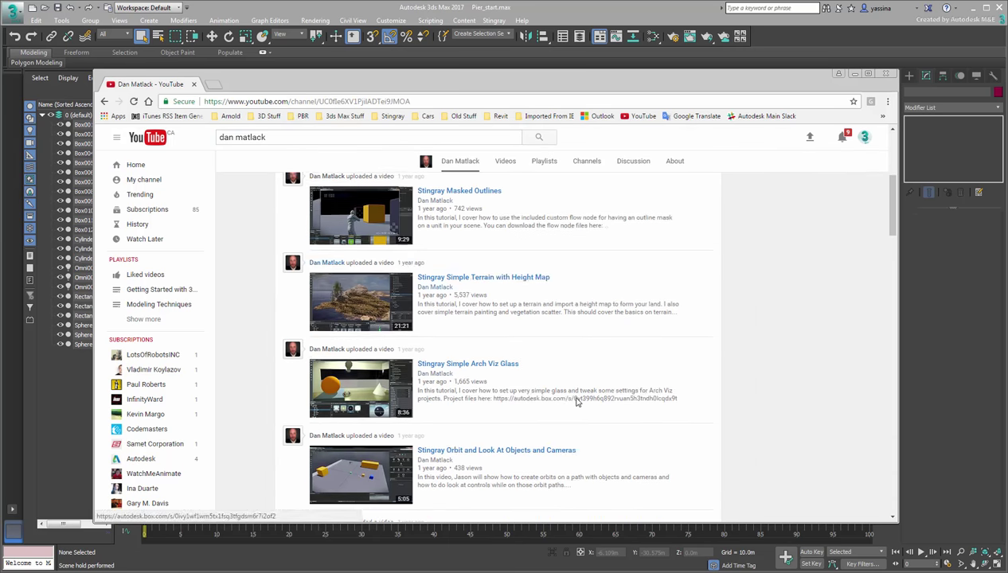
{"action": "scroll", "coordinate": [579, 402], "scroll_direction": "down", "scroll_amount": 15}
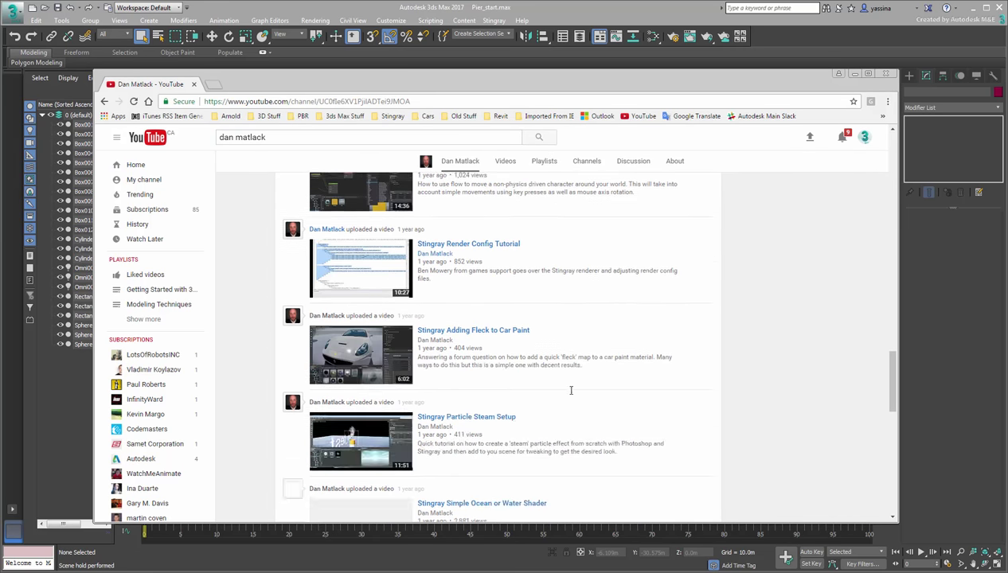
{"action": "scroll", "coordinate": [572, 390], "scroll_direction": "down", "scroll_amount": 3}
{"action": "left_click", "coordinate": [464, 294]}
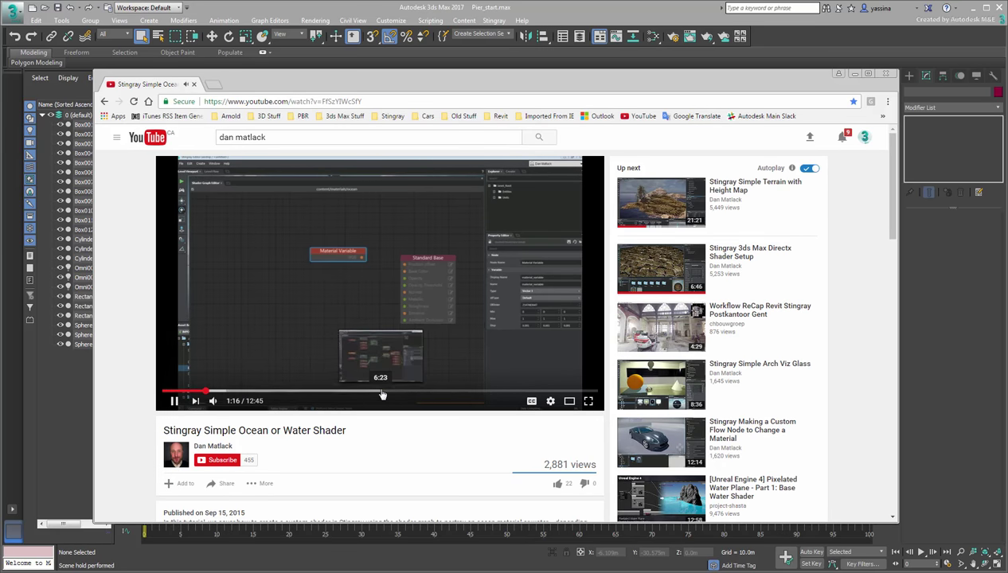
{"action": "left_click", "coordinate": [381, 391]}
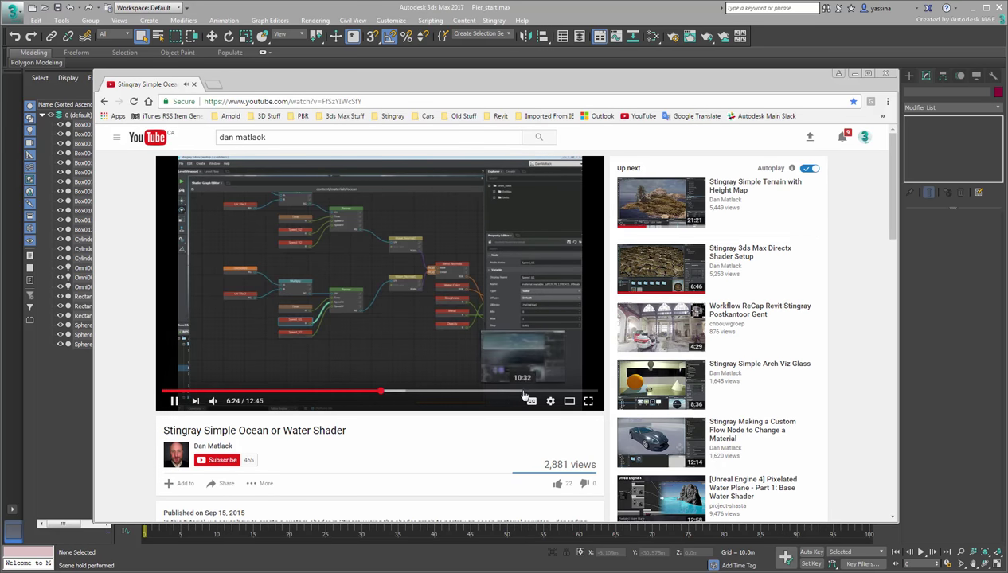
{"action": "left_click", "coordinate": [520, 392]}
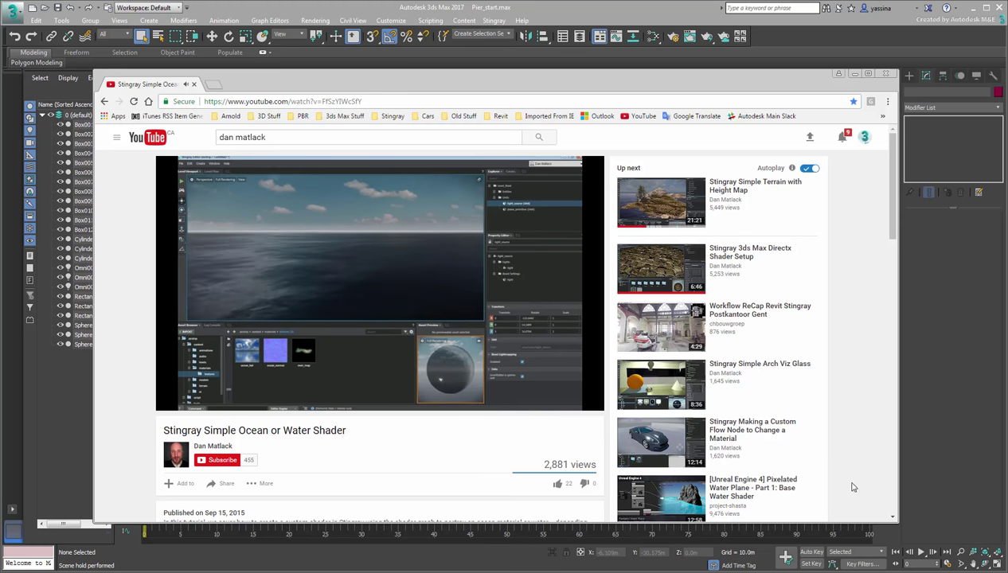
{"action": "key", "text": "alt+Tab"}
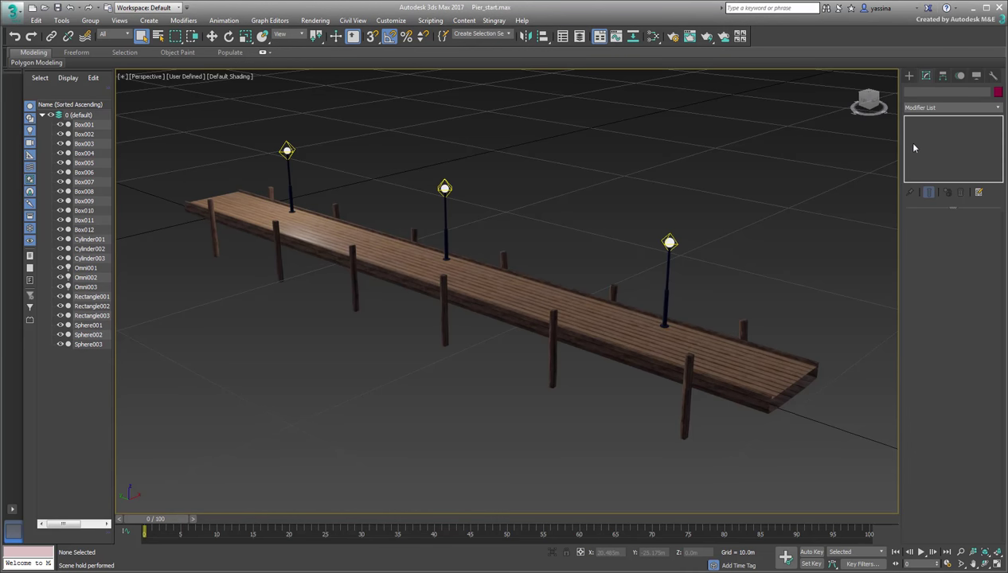
- Create a Plane in front of the pier sized 1000 by 1000
{"action": "left_click", "coordinate": [910, 75]}
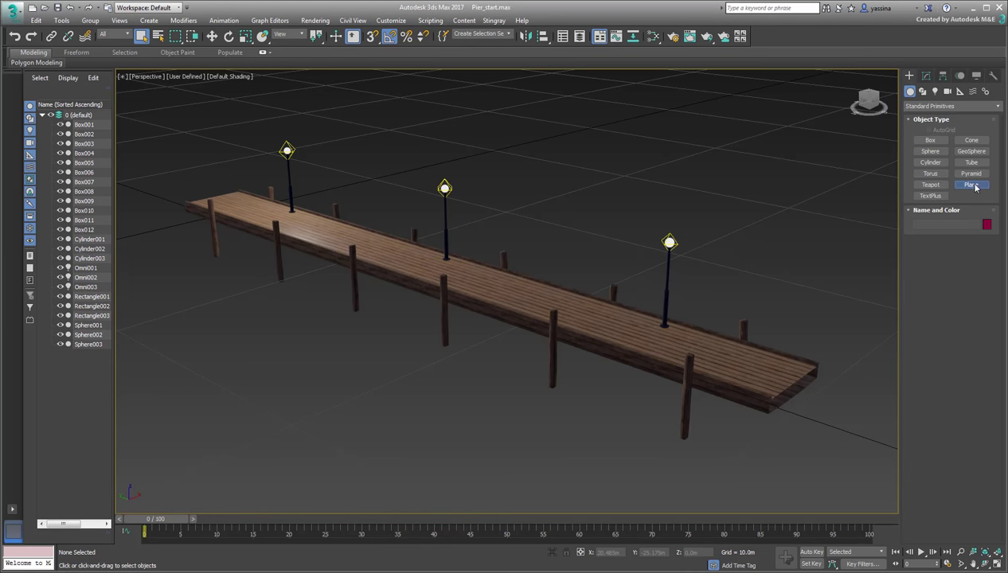
{"action": "left_click", "coordinate": [972, 185]}
{"action": "left_click_drag", "start_coordinate": [326, 393], "coordinate": [333, 329]}
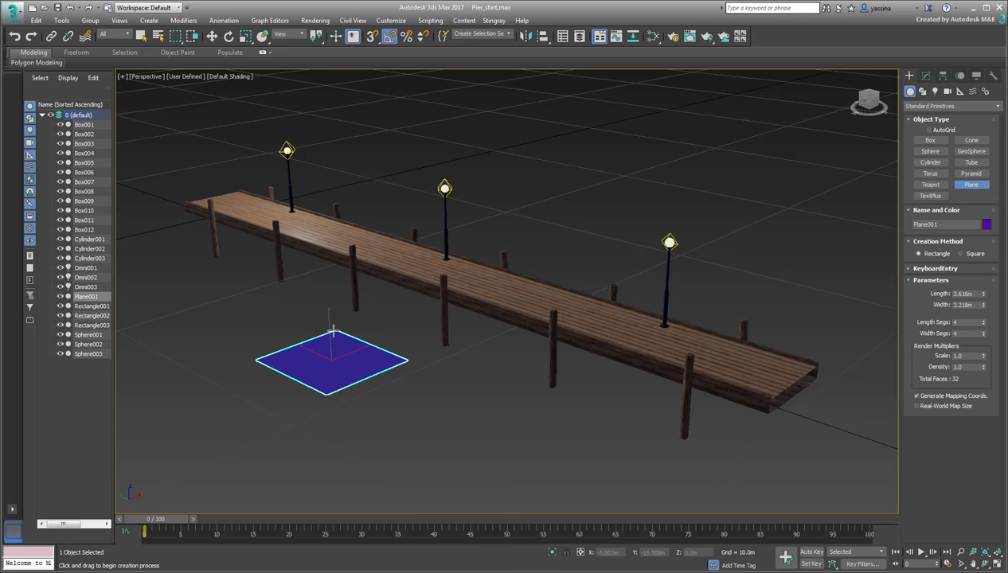
{"action": "double_click", "coordinate": [963, 294]}
{"action": "type", "text": "1000"}
{"action": "key", "text": "Tab"}
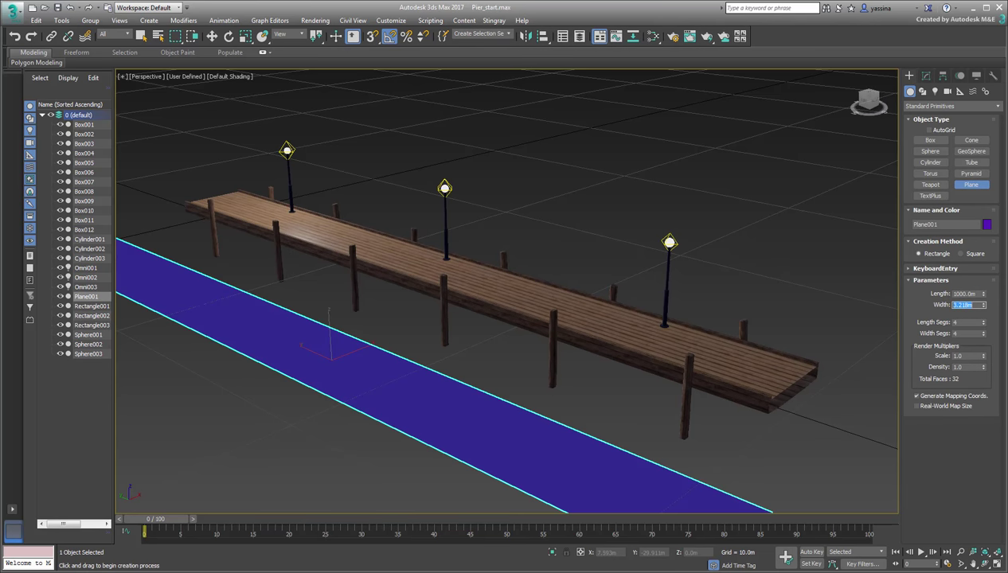
{"action": "type", "text": "1000"}
{"action": "key", "text": "Return"}
- Zero the plane's X and Y position and open the Slate Material Editor
{"action": "right_click", "coordinate": [515, 414]}
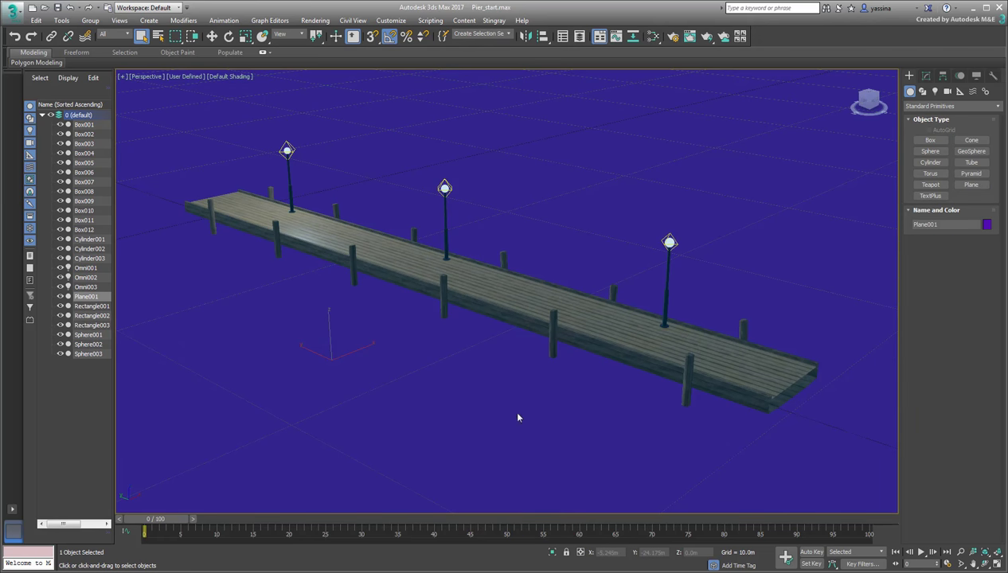
{"action": "right_click", "coordinate": [518, 416]}
{"action": "left_click", "coordinate": [532, 426]}
{"action": "right_click", "coordinate": [628, 552]}
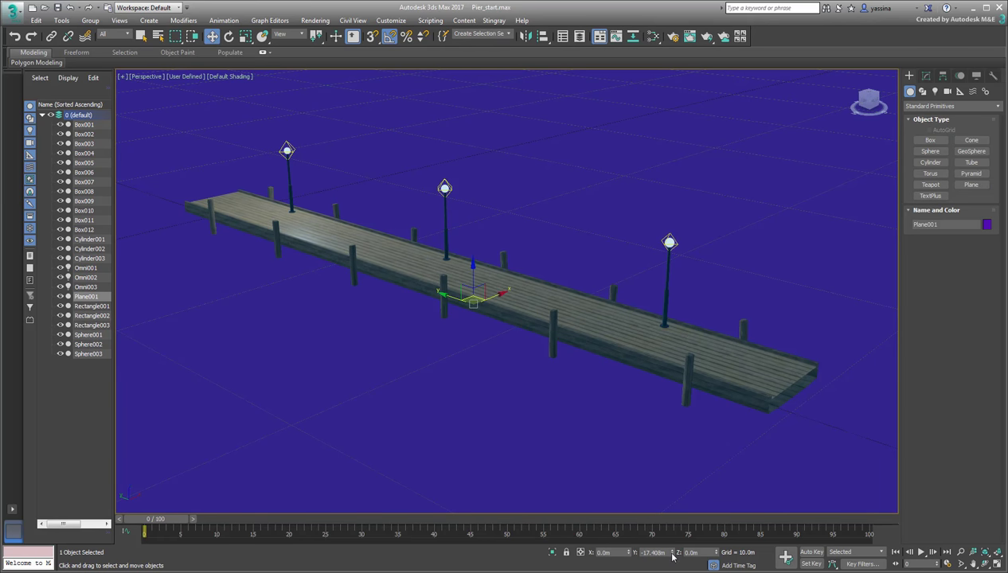
{"action": "right_click", "coordinate": [667, 552]}
{"action": "key", "text": "m"}
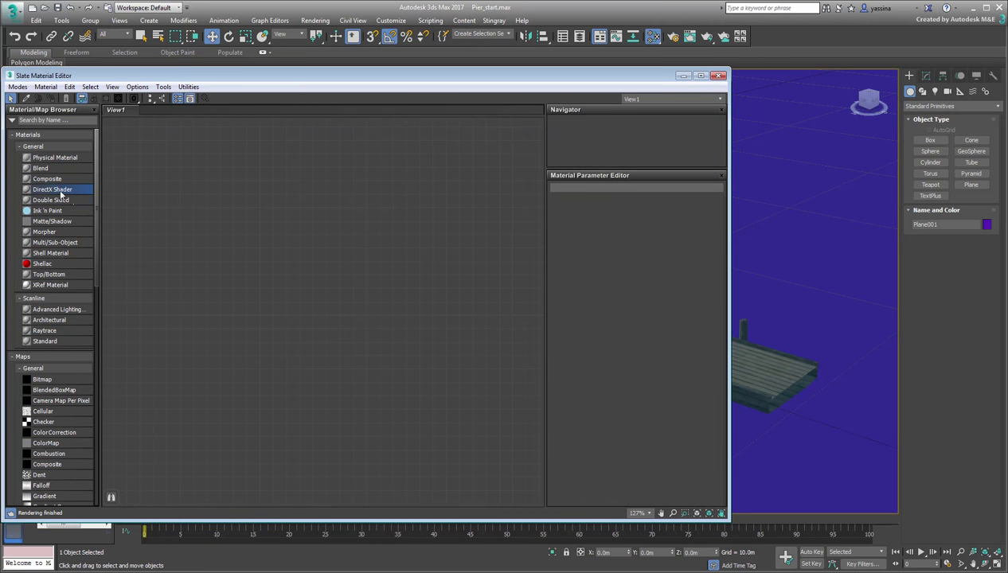
- Add a DirectX Shader material, set it to the Stingray shader, and name it Ocean_Shader
{"action": "left_click_drag", "start_coordinate": [62, 193], "coordinate": [445, 255]}
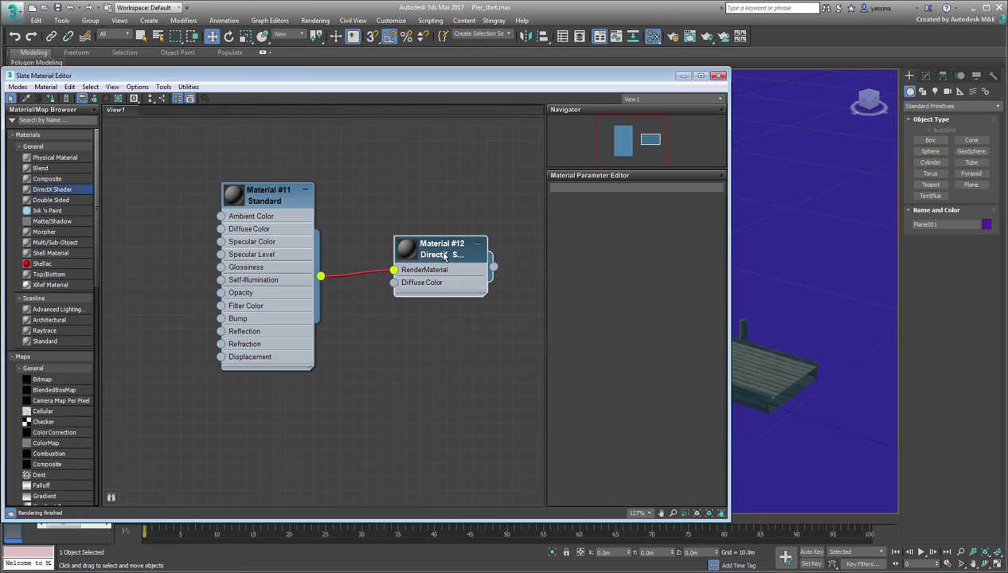
{"action": "double_click", "coordinate": [444, 255]}
{"action": "left_click", "coordinate": [597, 217]}
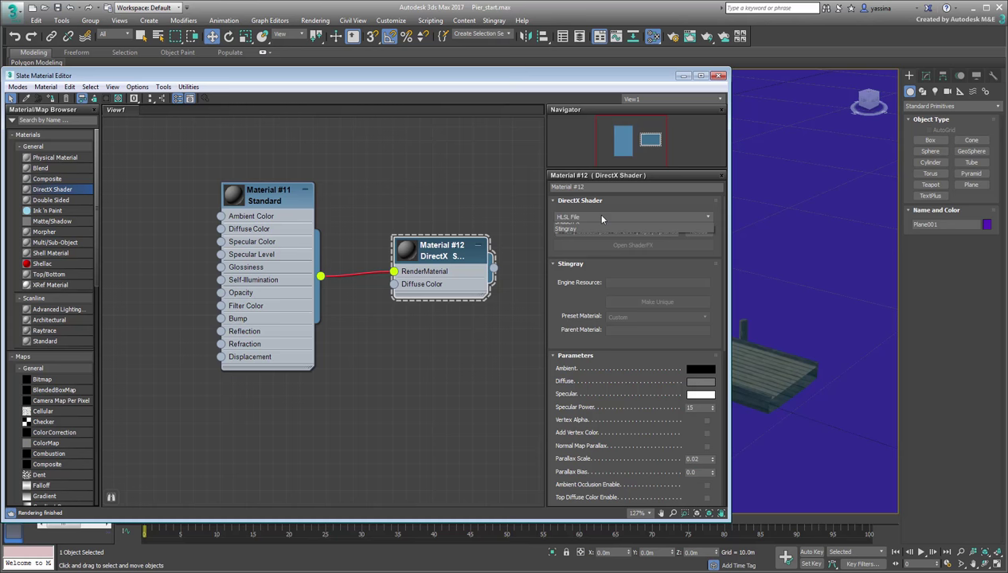
{"action": "left_click", "coordinate": [584, 241]}
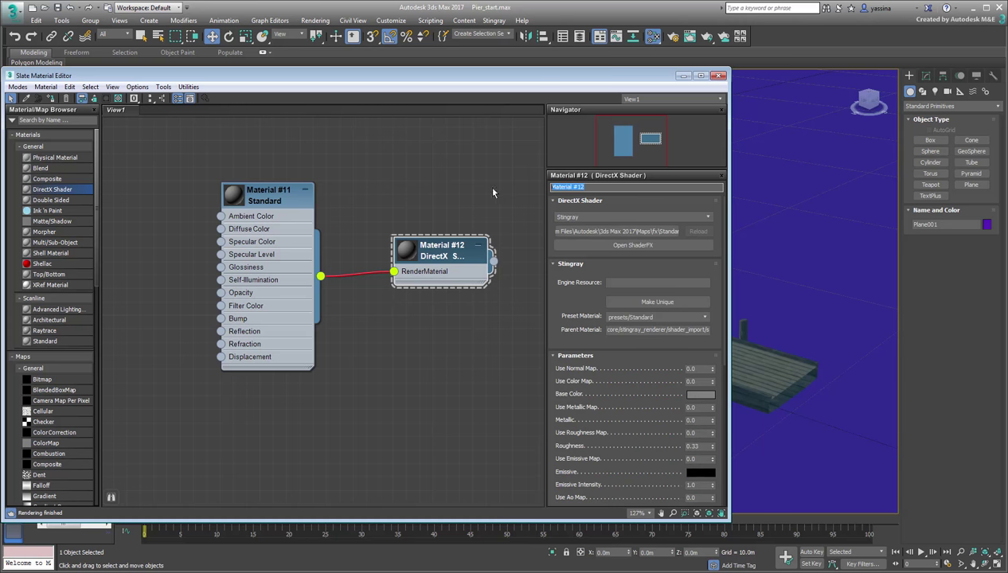
{"action": "type", "text": "Ocean_Shader"}
{"action": "key", "text": "Return"}
- Make the Ocean_Shader graph unique and delete all nodes except the input and Standard Base
{"action": "left_click", "coordinate": [612, 246]}
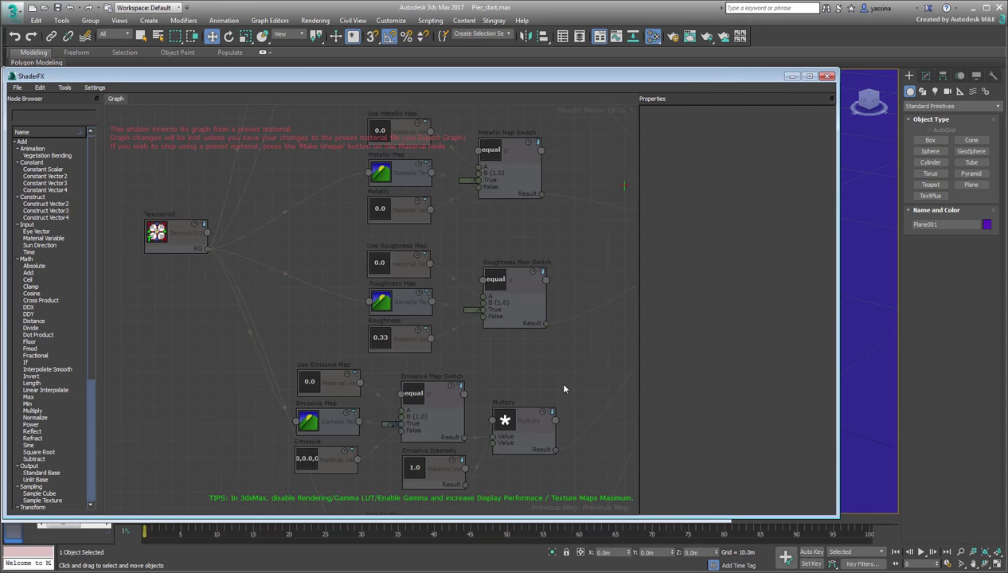
{"action": "scroll", "coordinate": [564, 389], "scroll_direction": "down", "scroll_amount": 5}
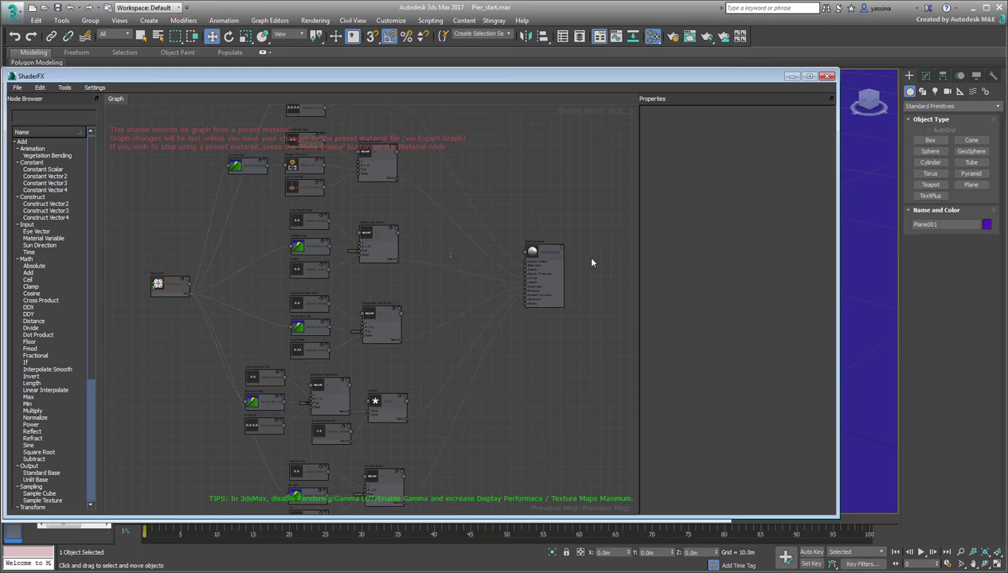
{"action": "left_click", "coordinate": [548, 257]}
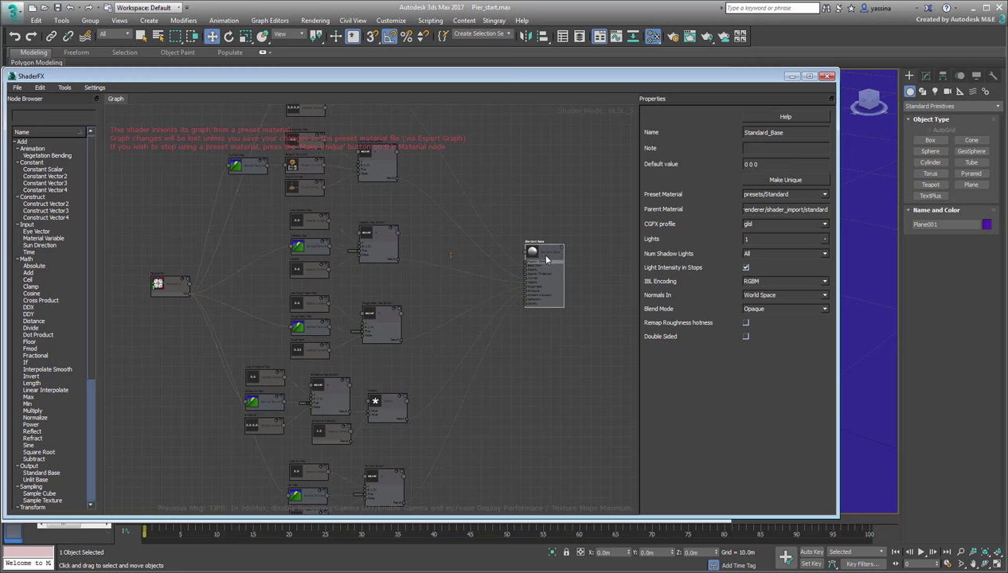
{"action": "left_click", "coordinate": [786, 180]}
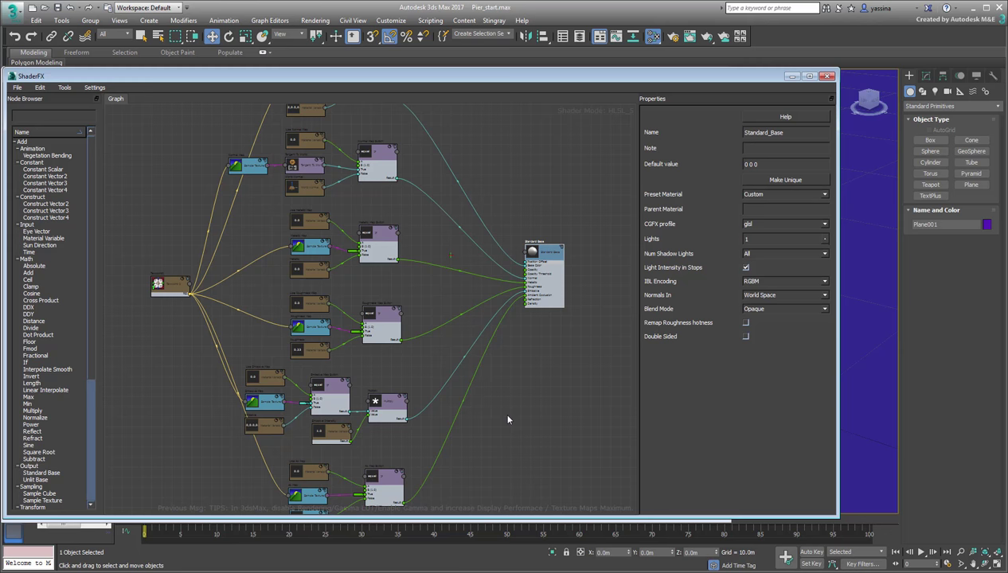
{"action": "scroll", "coordinate": [470, 339], "scroll_direction": "down", "scroll_amount": 4}
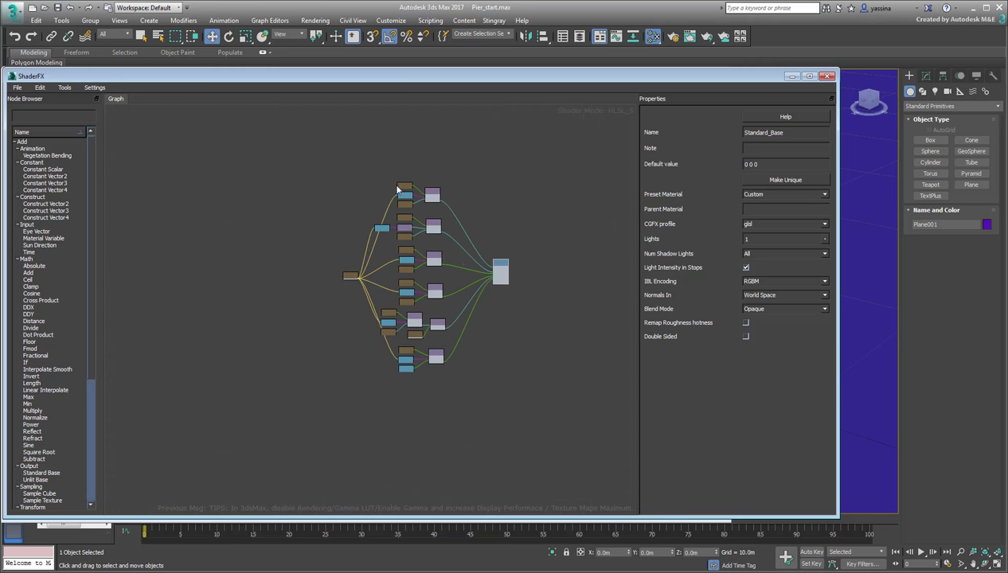
{"action": "left_click_drag", "start_coordinate": [387, 168], "coordinate": [452, 390]}
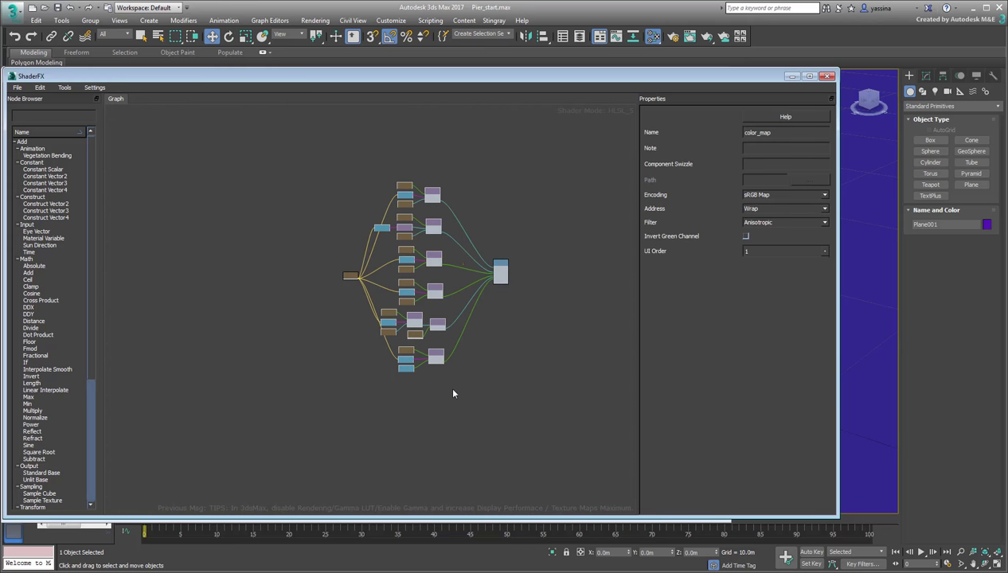
{"action": "key", "text": "Delete"}
{"action": "scroll", "coordinate": [455, 274], "scroll_direction": "up", "scroll_amount": 4}
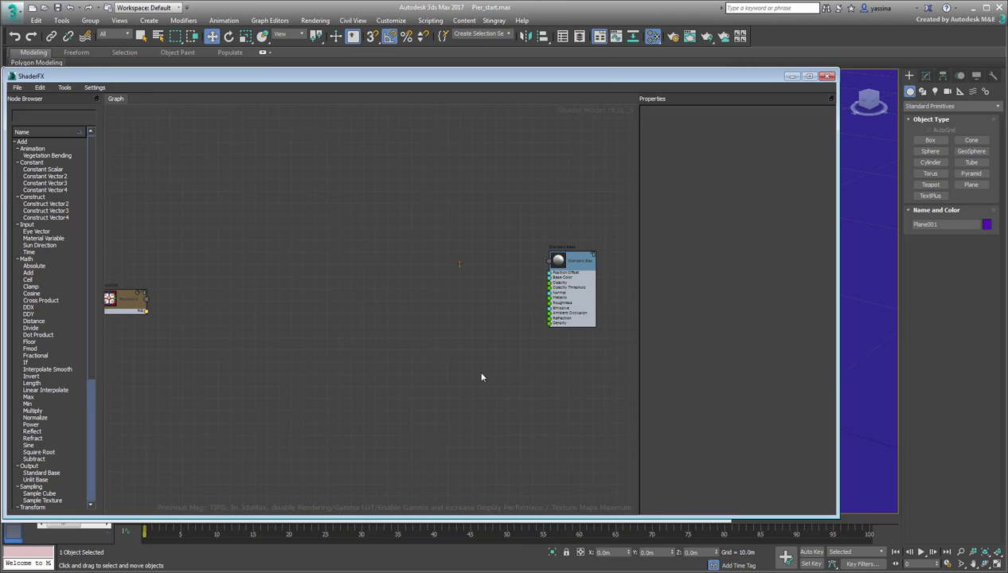
- Set Standard Base's blend mode to Transparent Fade and its normals to Tangent Space
{"action": "left_click", "coordinate": [571, 259]}
{"action": "scroll", "coordinate": [584, 299], "scroll_direction": "up", "scroll_amount": 2}
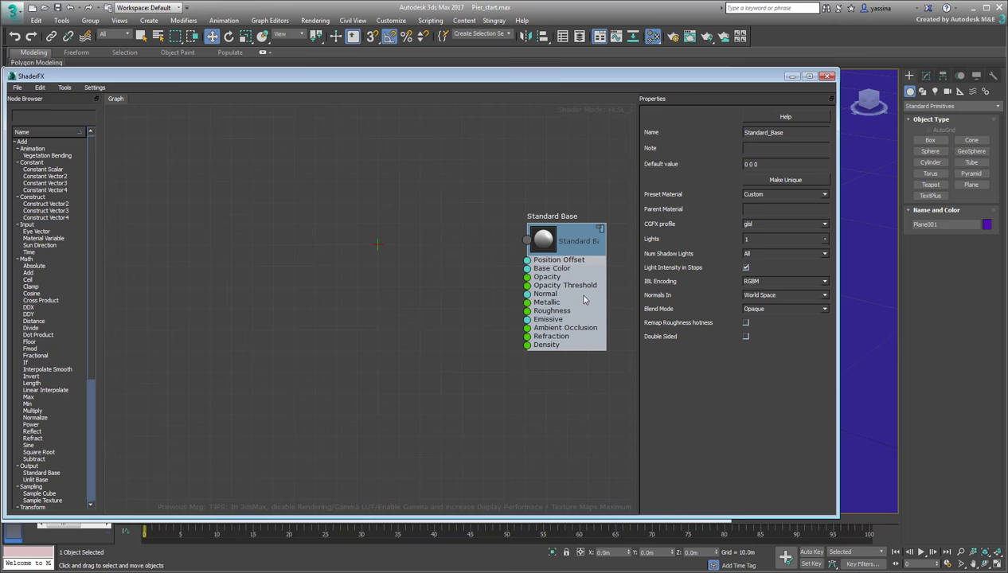
{"action": "middle_click_drag", "start_coordinate": [610, 417], "coordinate": [563, 450]}
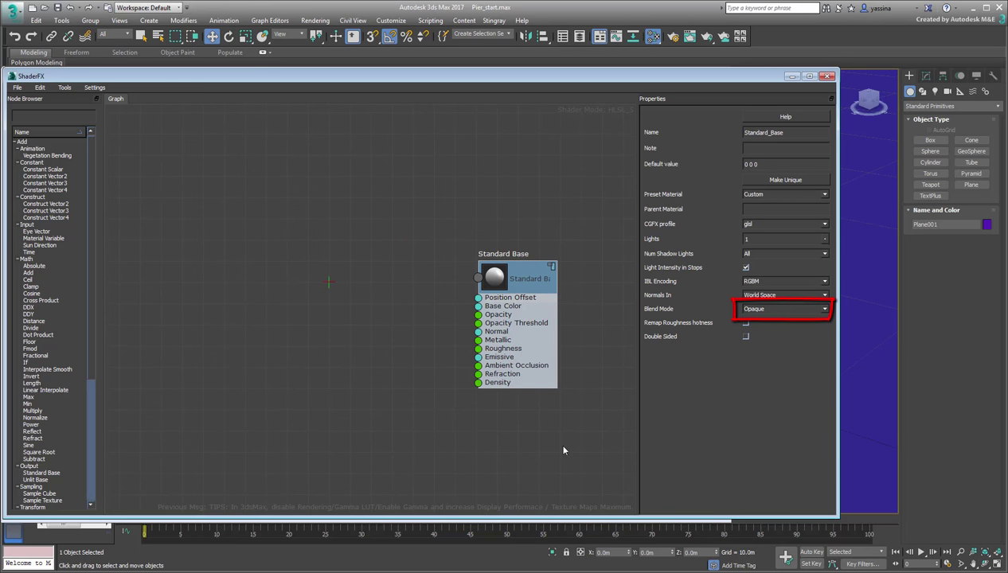
{"action": "left_click", "coordinate": [821, 310]}
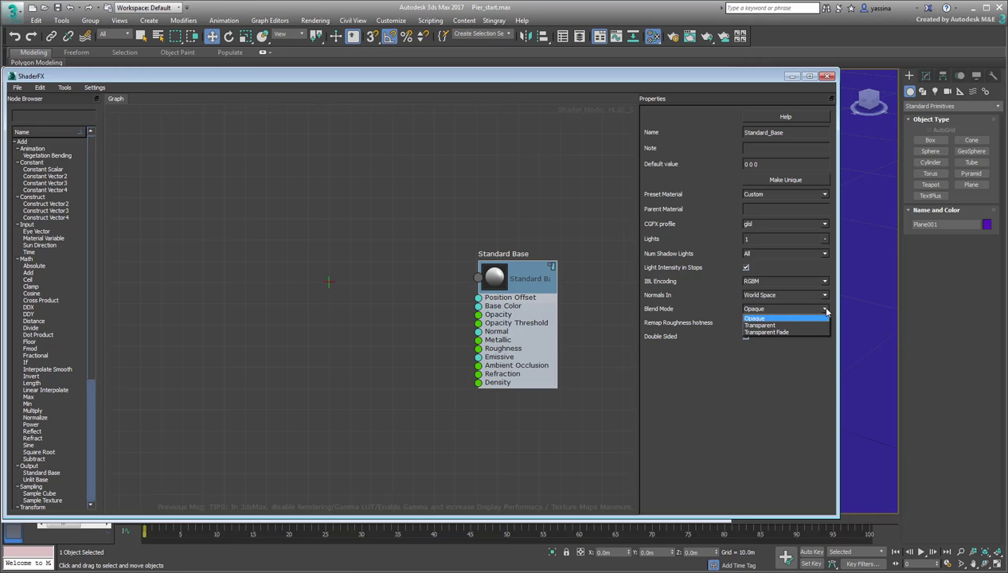
{"action": "left_click", "coordinate": [789, 332]}
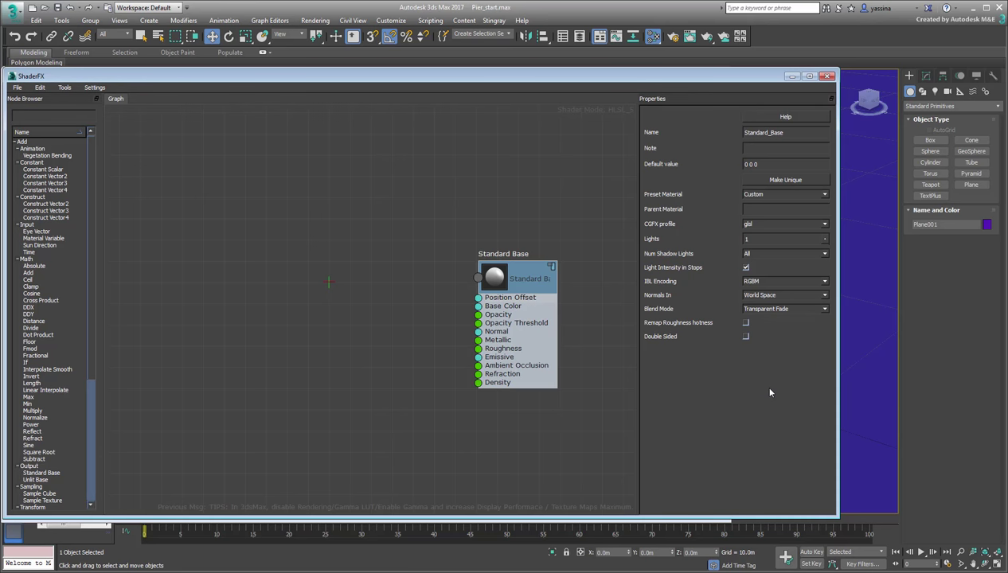
{"action": "left_click", "coordinate": [825, 295]}
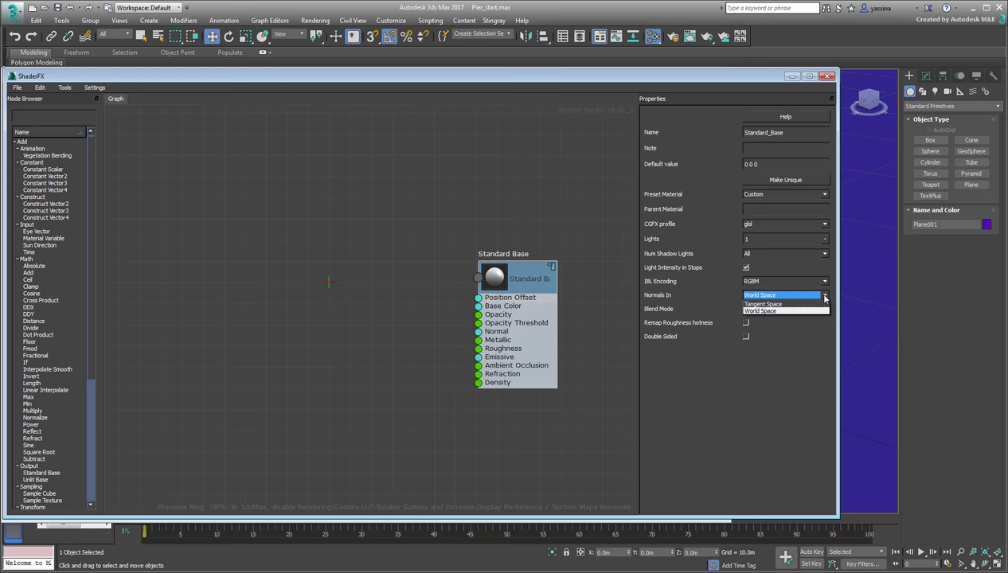
{"action": "left_click", "coordinate": [763, 304]}
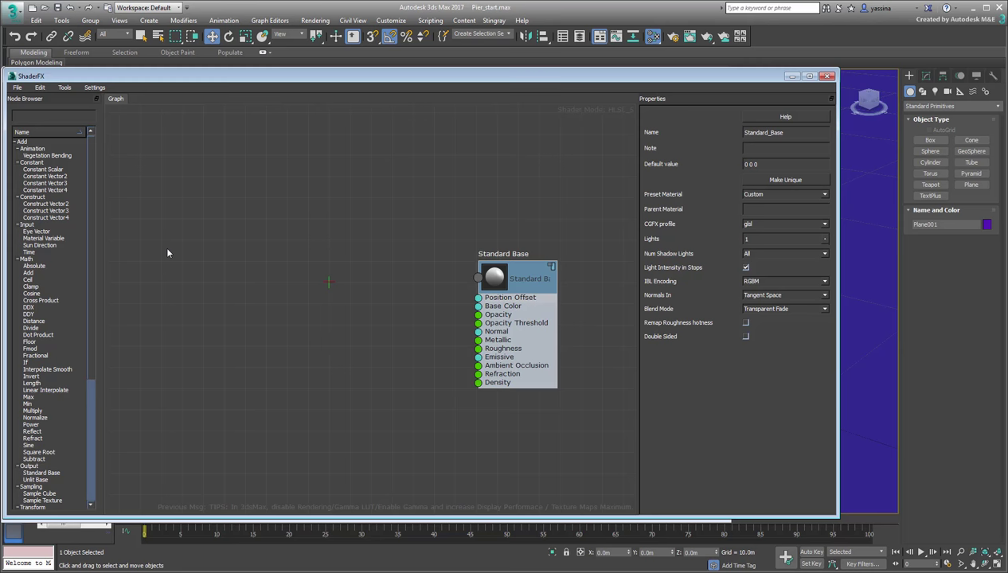
- Add a Material Variable node to the left of Standard Base
{"action": "left_click_drag", "start_coordinate": [52, 239], "coordinate": [243, 269]}
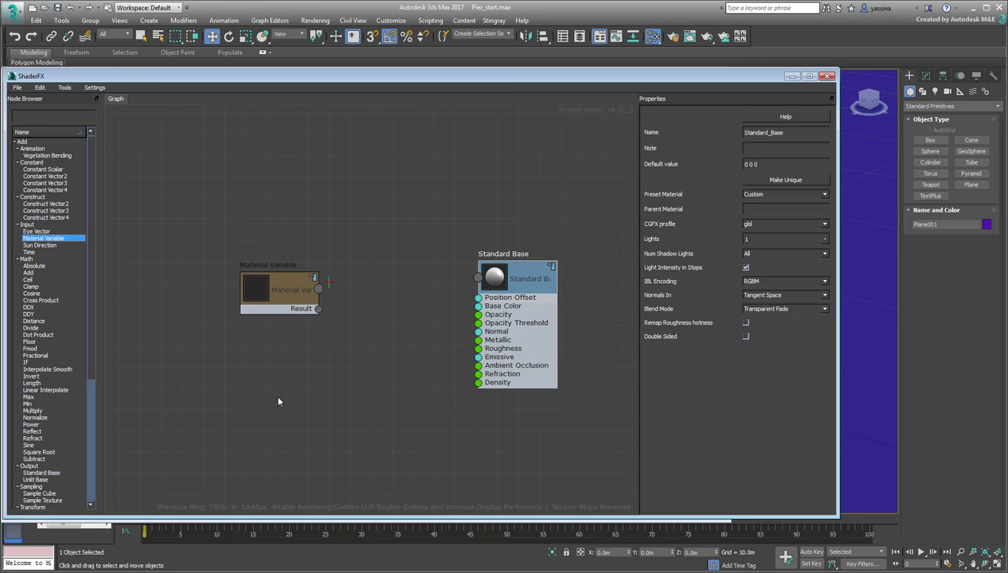
{"action": "left_click", "coordinate": [281, 299]}
{"action": "key", "text": "Delete"}
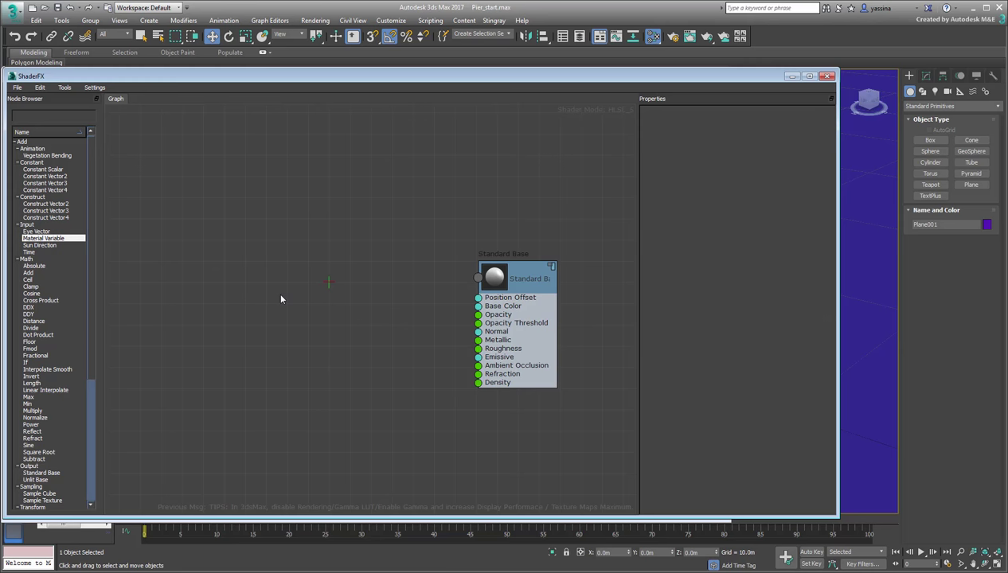
{"action": "right_click", "coordinate": [281, 298]}
{"action": "mouse_move", "coordinate": [295, 305]}
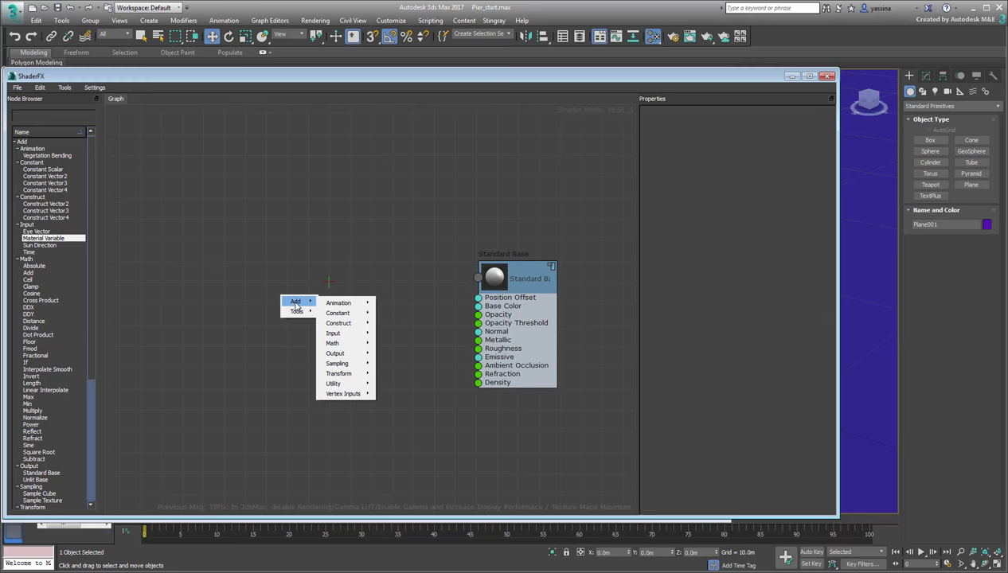
{"action": "mouse_move", "coordinate": [342, 333]}
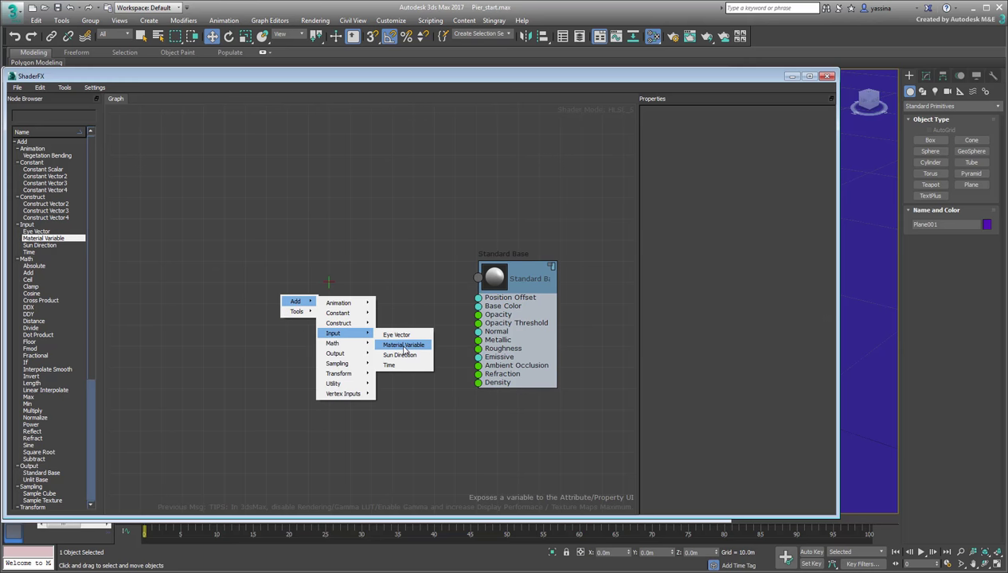
{"action": "left_click", "coordinate": [406, 348]}
{"action": "left_click_drag", "start_coordinate": [338, 317], "coordinate": [388, 256]}
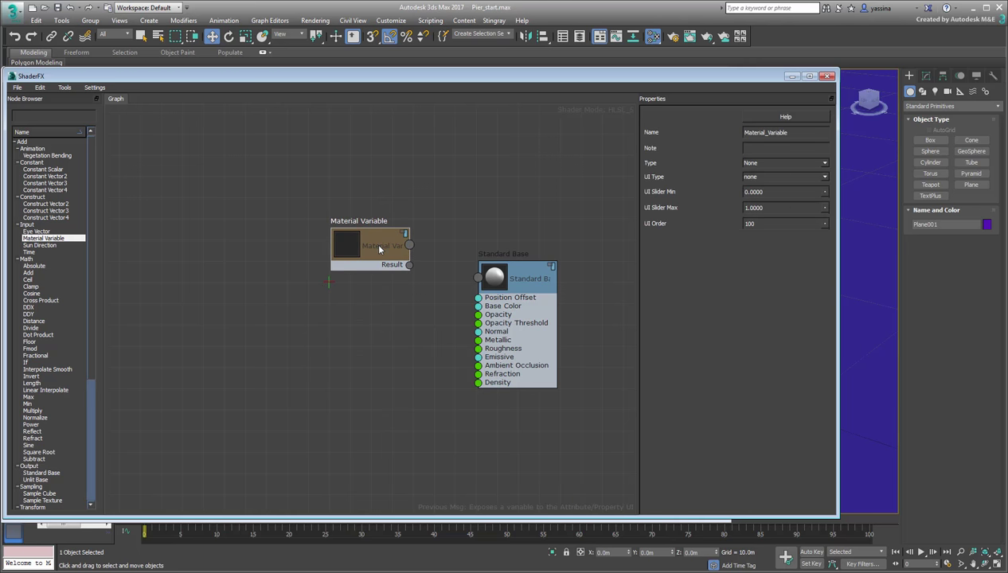
- Rename the variable Color, make it Vector3, and wire it to Base Color
{"action": "double_click", "coordinate": [801, 135]}
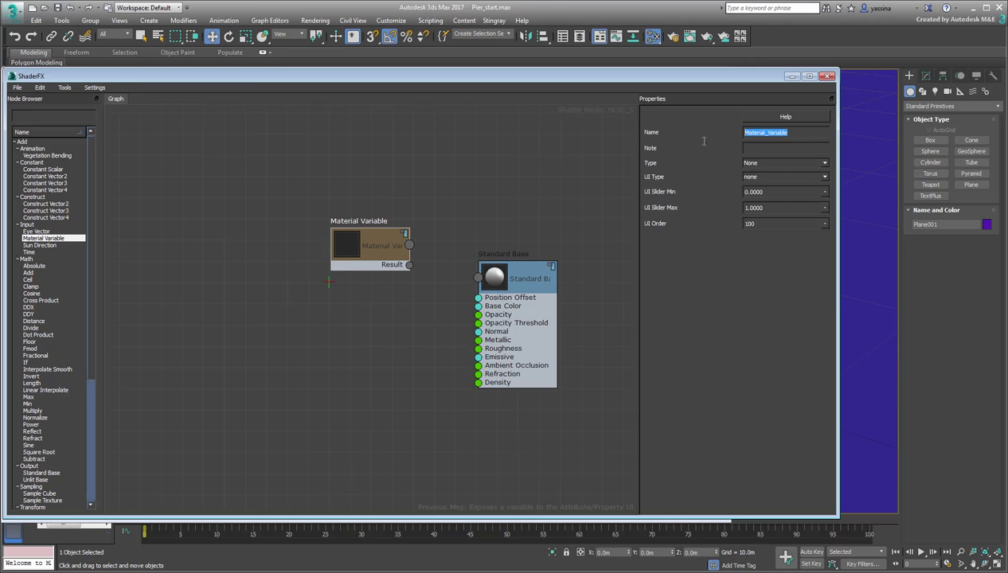
{"action": "type", "text": "Color"}
{"action": "key", "text": "Return"}
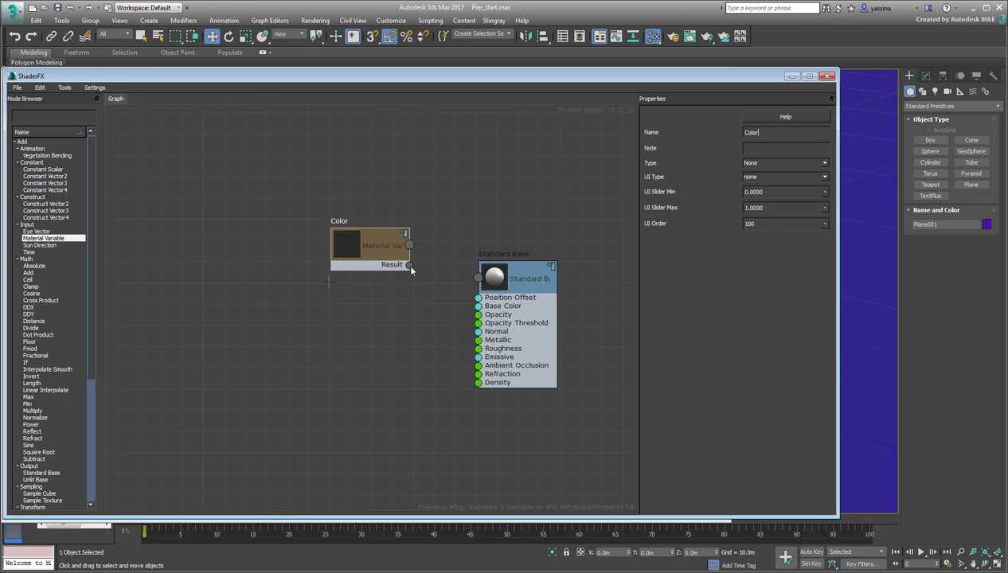
{"action": "left_click_drag", "start_coordinate": [409, 266], "coordinate": [478, 308]}
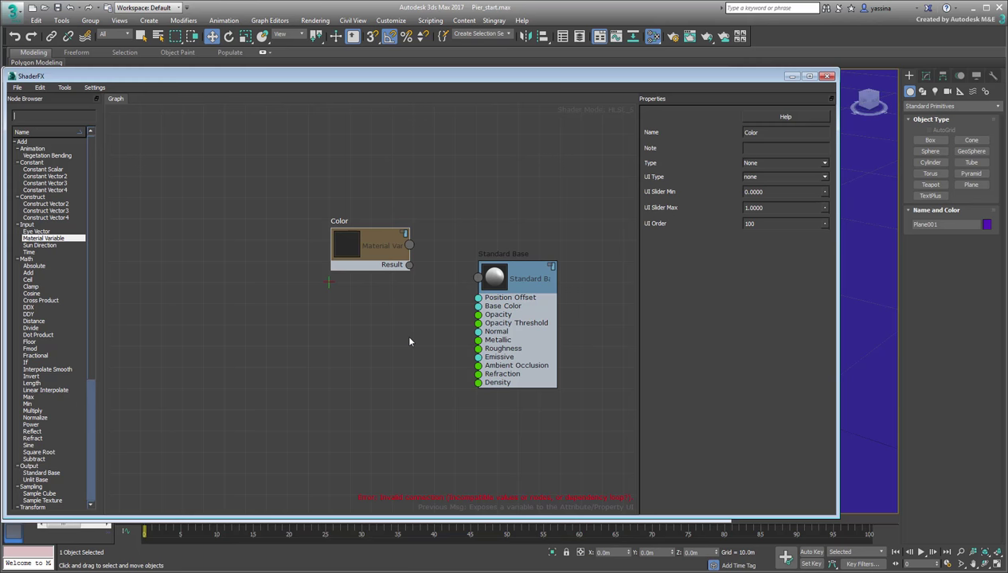
{"action": "left_click", "coordinate": [824, 164]}
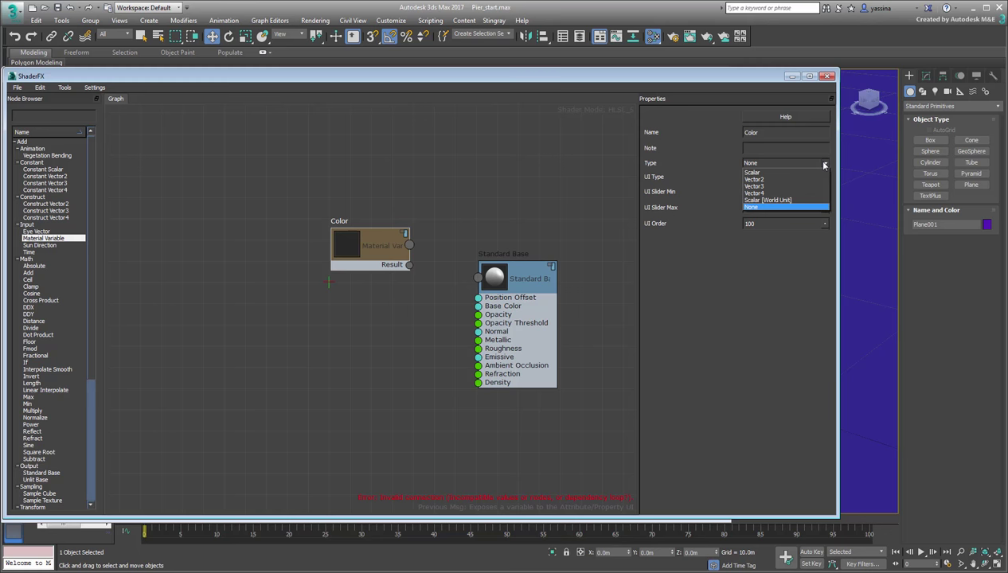
{"action": "left_click", "coordinate": [769, 186]}
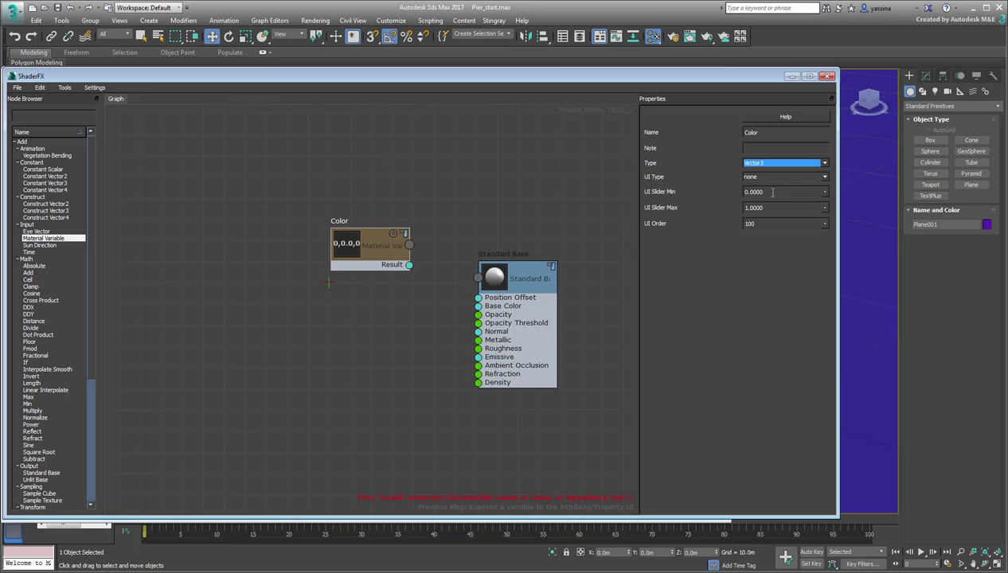
{"action": "left_click_drag", "start_coordinate": [409, 264], "coordinate": [478, 306]}
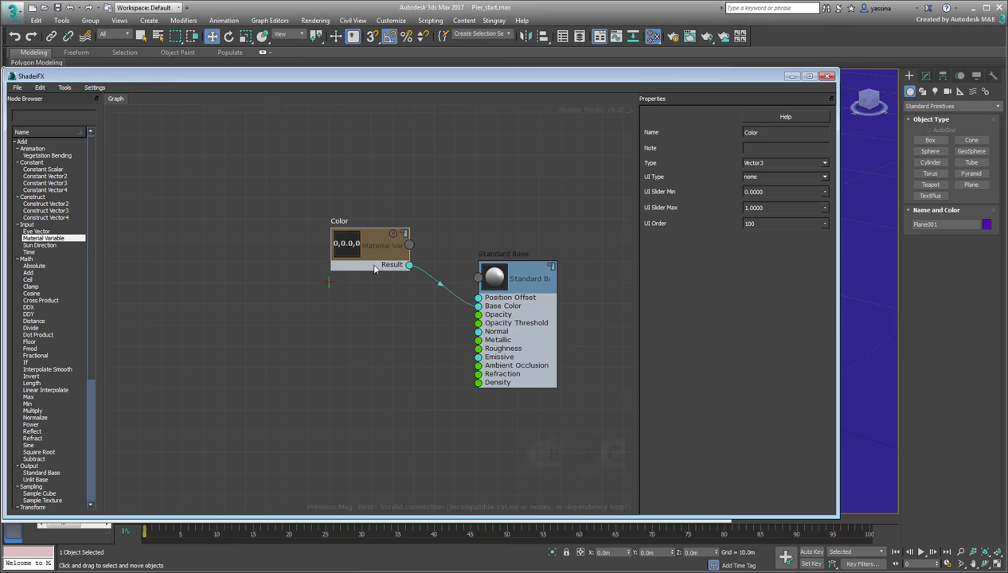
- Duplicate Color as a scalar Opacity variable wired to Standard Base's Opacity input
{"action": "key", "text": "ctrl+c"}
{"action": "key", "text": "ctrl+v"}
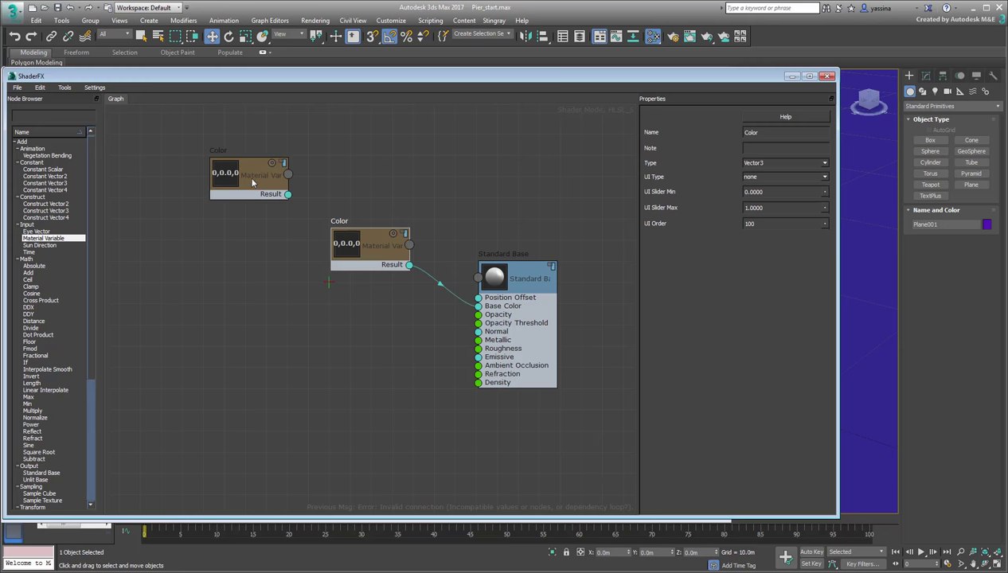
{"action": "left_click_drag", "start_coordinate": [254, 178], "coordinate": [375, 338]}
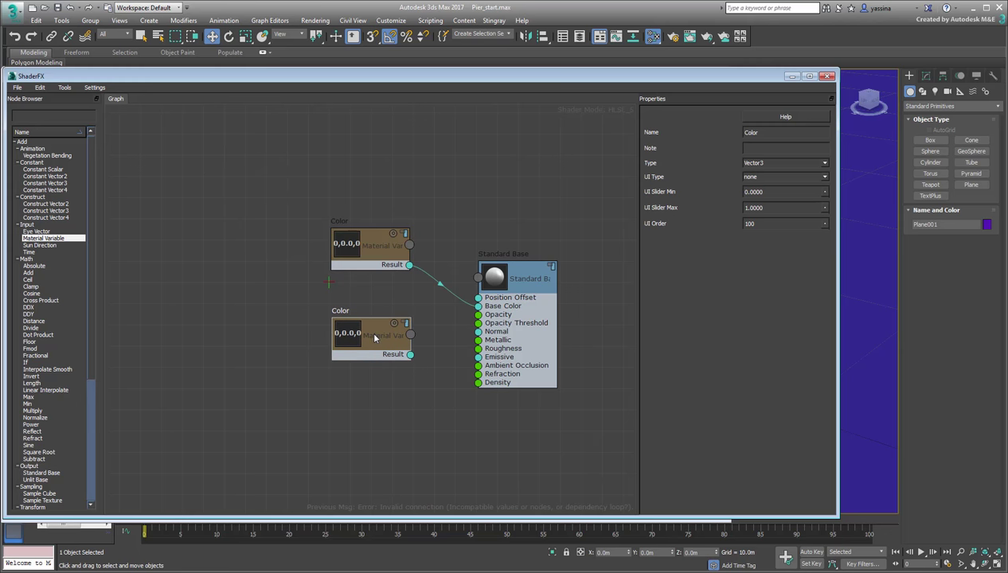
{"action": "double_click", "coordinate": [755, 133]}
{"action": "type", "text": "Opacity"}
{"action": "key", "text": "Return"}
{"action": "left_click", "coordinate": [759, 163]}
{"action": "left_click", "coordinate": [761, 174]}
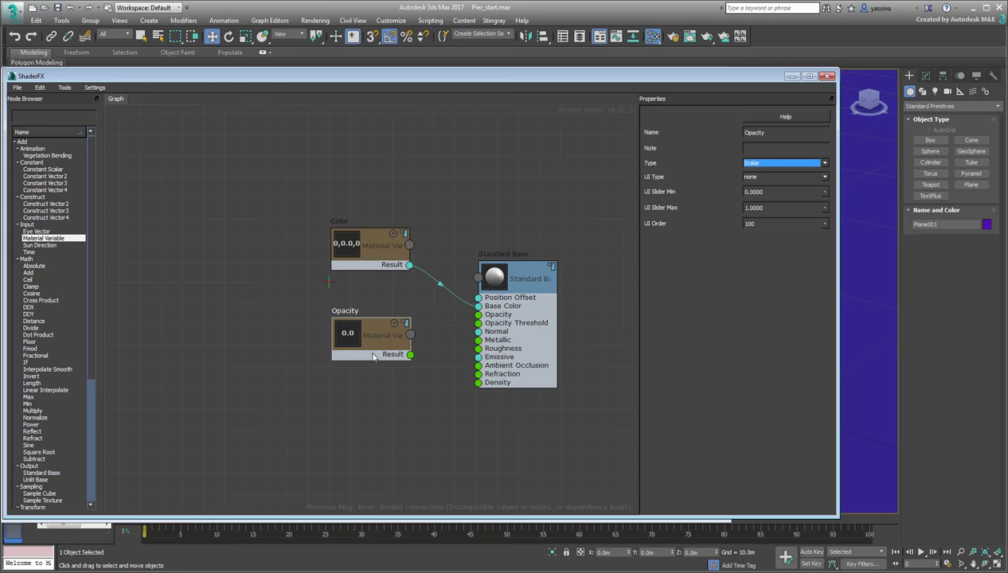
{"action": "left_click_drag", "start_coordinate": [373, 357], "coordinate": [474, 320]}
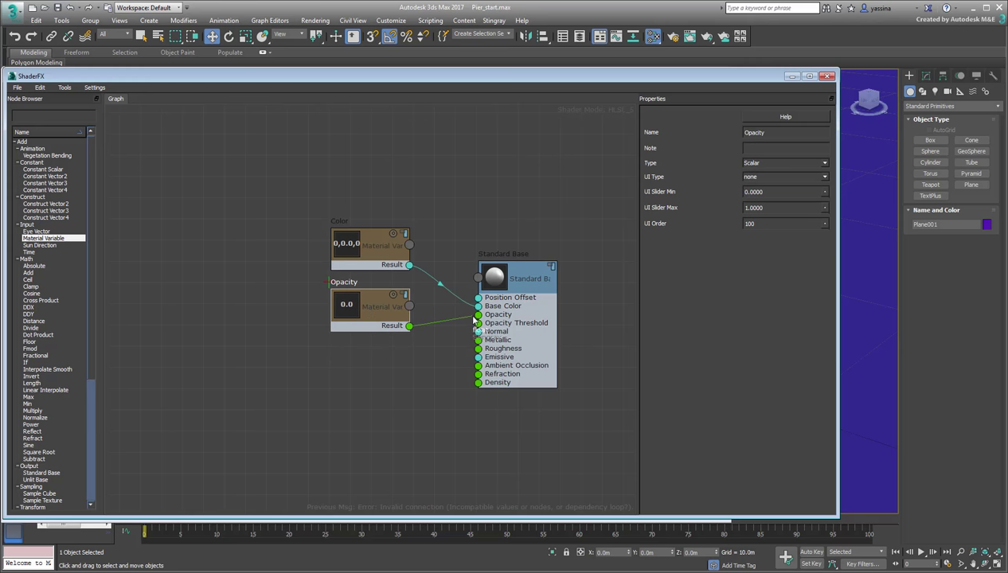
{"action": "left_click_drag", "start_coordinate": [299, 202], "coordinate": [374, 373]}
{"action": "left_click_drag", "start_coordinate": [376, 310], "coordinate": [383, 276]}
{"action": "left_click", "coordinate": [405, 423]}
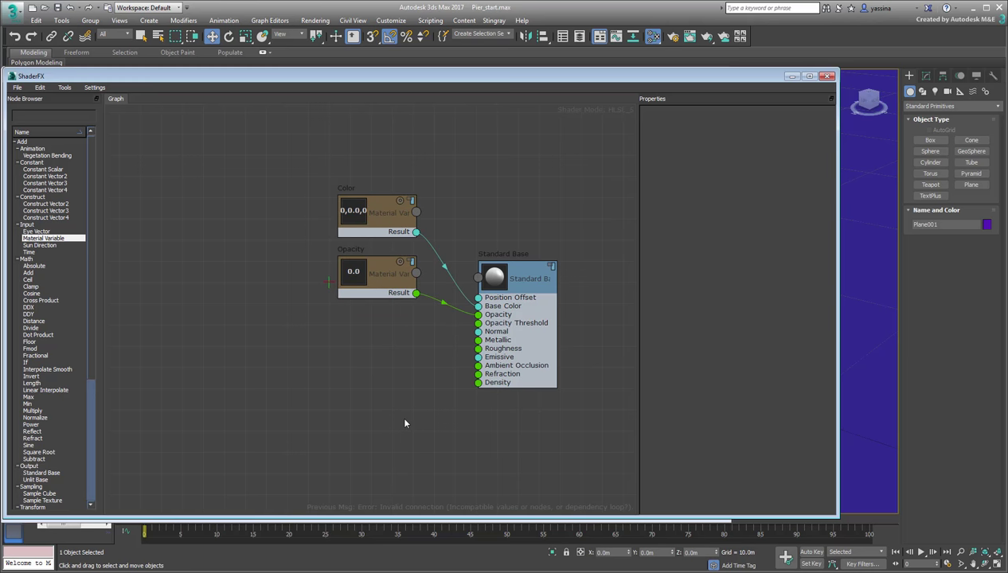
- Duplicate Opacity as a Metalness variable wired to the Metallic input
{"action": "left_click", "coordinate": [377, 282]}
{"action": "key", "text": "ctrl+c"}
{"action": "key", "text": "ctrl+v"}
{"action": "left_click_drag", "start_coordinate": [234, 163], "coordinate": [381, 422]}
{"action": "middle_click_drag", "start_coordinate": [380, 422], "coordinate": [351, 356]}
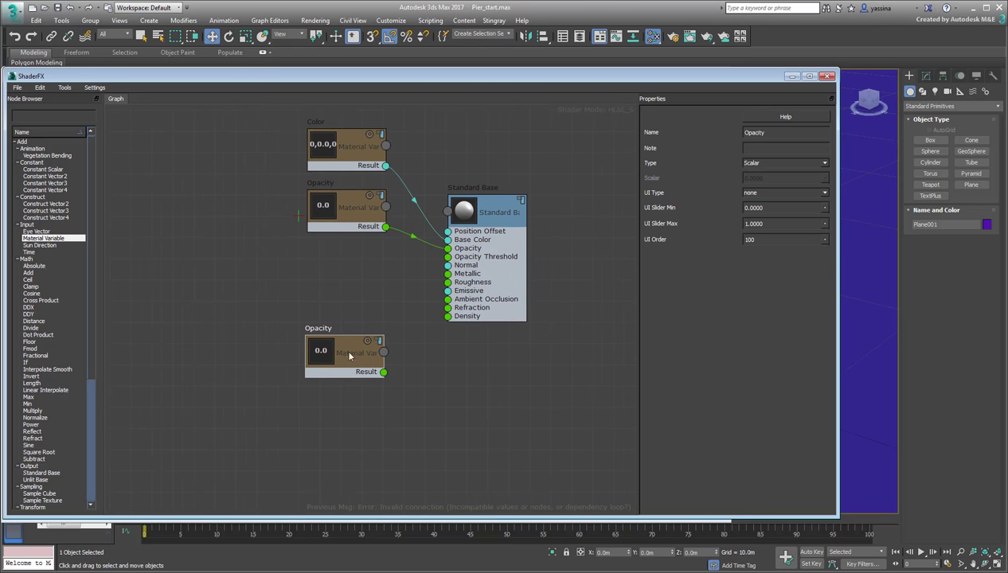
{"action": "double_click", "coordinate": [800, 134]}
{"action": "type", "text": "Metalness"}
{"action": "key", "text": "Return"}
{"action": "left_click_drag", "start_coordinate": [383, 372], "coordinate": [449, 273]}
- Add another copy named Roughness wired to the Roughness input
{"action": "key", "text": "ctrl+v"}
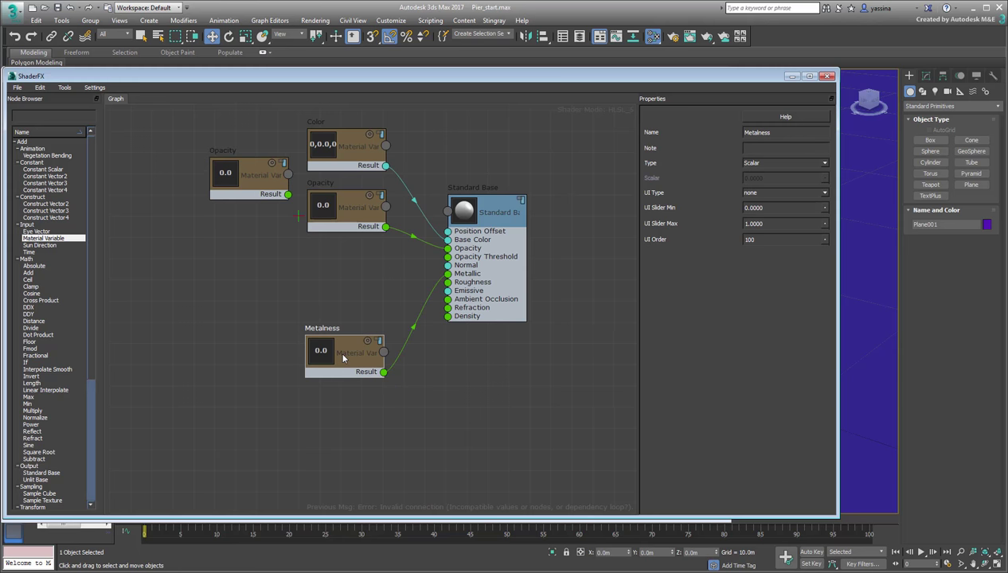
{"action": "left_click_drag", "start_coordinate": [253, 177], "coordinate": [349, 408]}
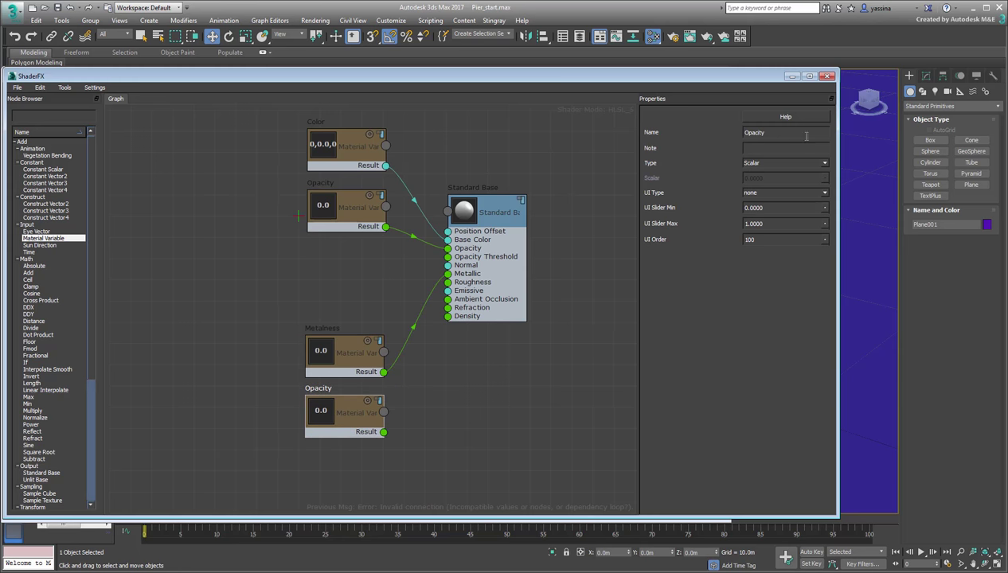
{"action": "type", "text": "Roughness"}
{"action": "key", "text": "Return"}
{"action": "left_click_drag", "start_coordinate": [384, 432], "coordinate": [449, 282]}
- Add a Blend Normals node between Opacity and Metalness, wired to Standard Base's Normal
{"action": "right_click", "coordinate": [169, 226]}
{"action": "mouse_move", "coordinate": [188, 228]}
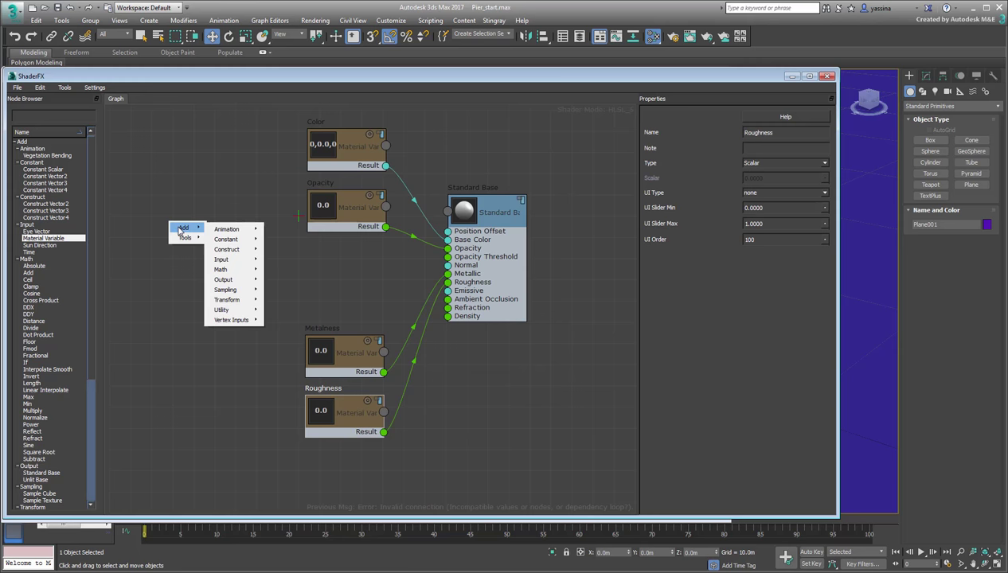
{"action": "mouse_move", "coordinate": [238, 312]}
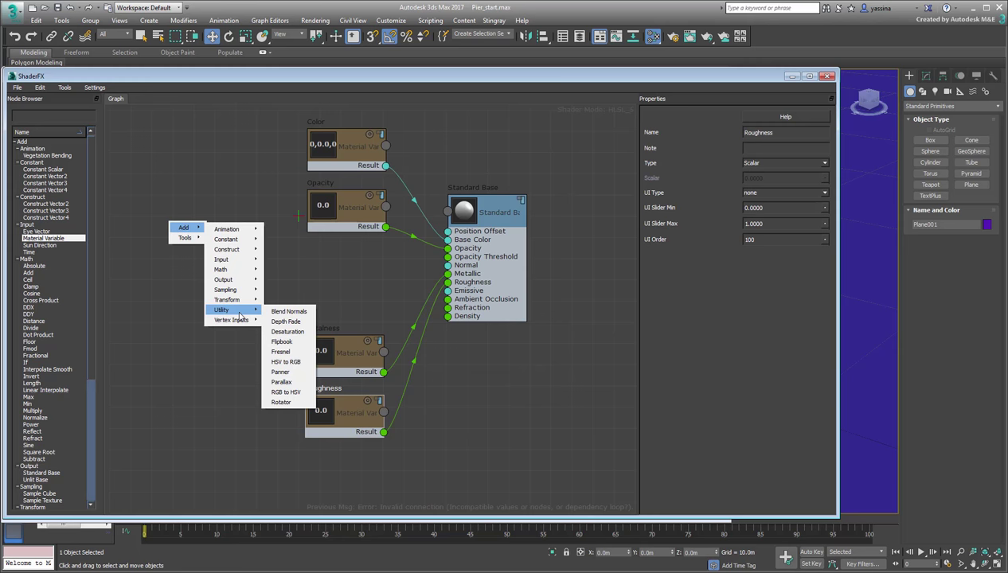
{"action": "left_click", "coordinate": [290, 312]}
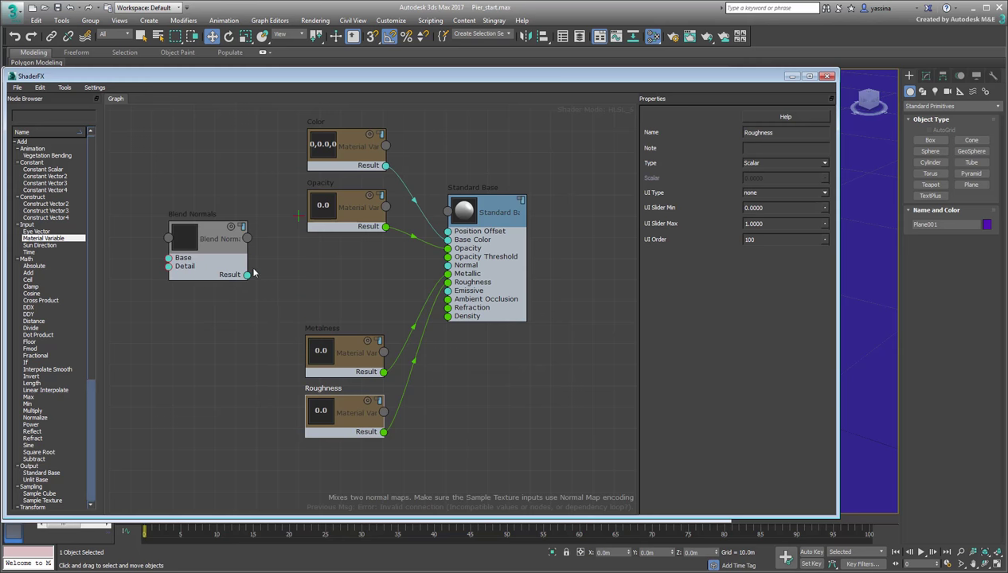
{"action": "left_click_drag", "start_coordinate": [221, 240], "coordinate": [352, 273]}
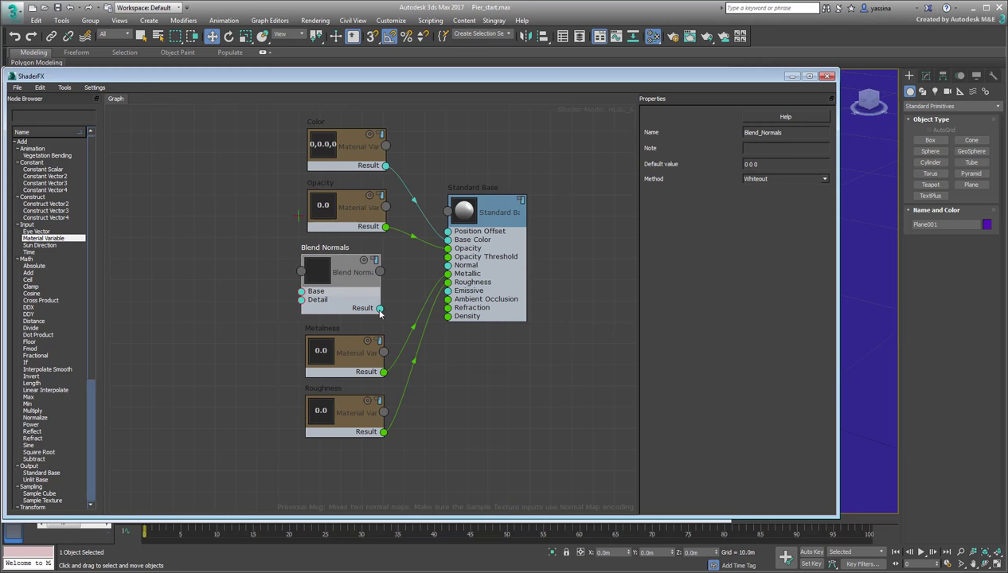
{"action": "left_click_drag", "start_coordinate": [380, 309], "coordinate": [447, 266]}
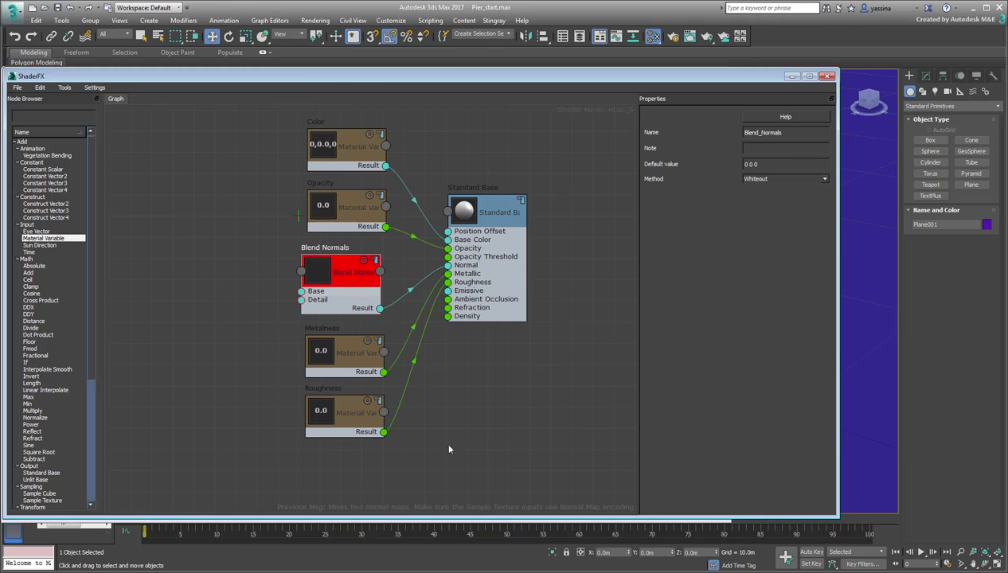
{"action": "middle_click_drag", "start_coordinate": [452, 433], "coordinate": [525, 447]}
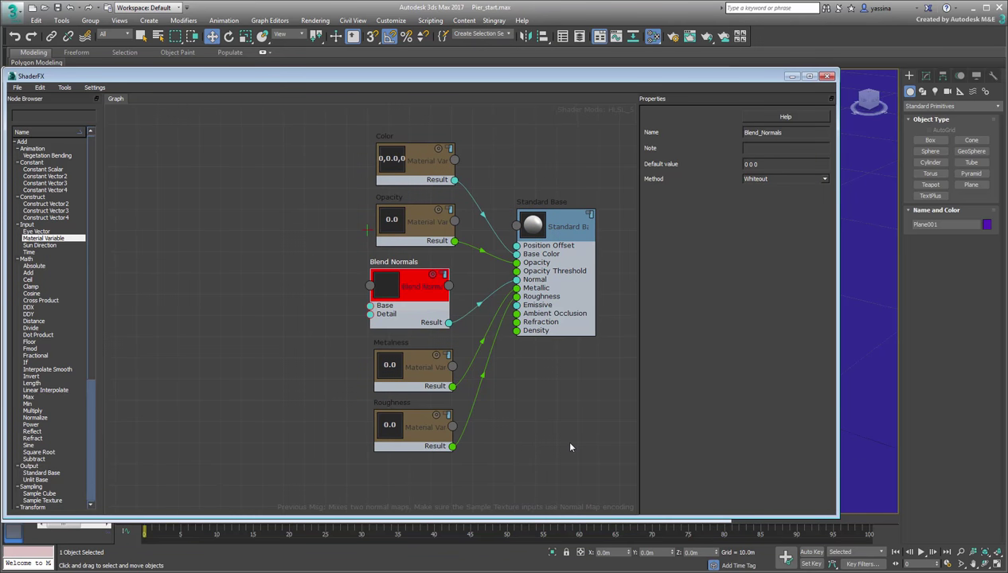
- Add two Sample Texture nodes feeding Blend Normals' Base and Detail inputs
{"action": "right_click", "coordinate": [219, 241]}
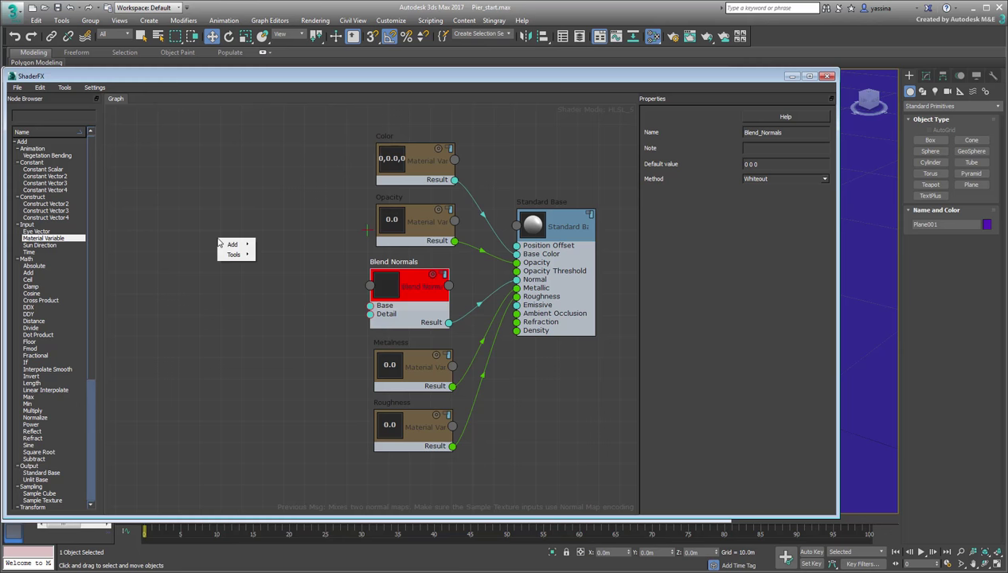
{"action": "mouse_move", "coordinate": [232, 245]}
{"action": "mouse_move", "coordinate": [286, 309]}
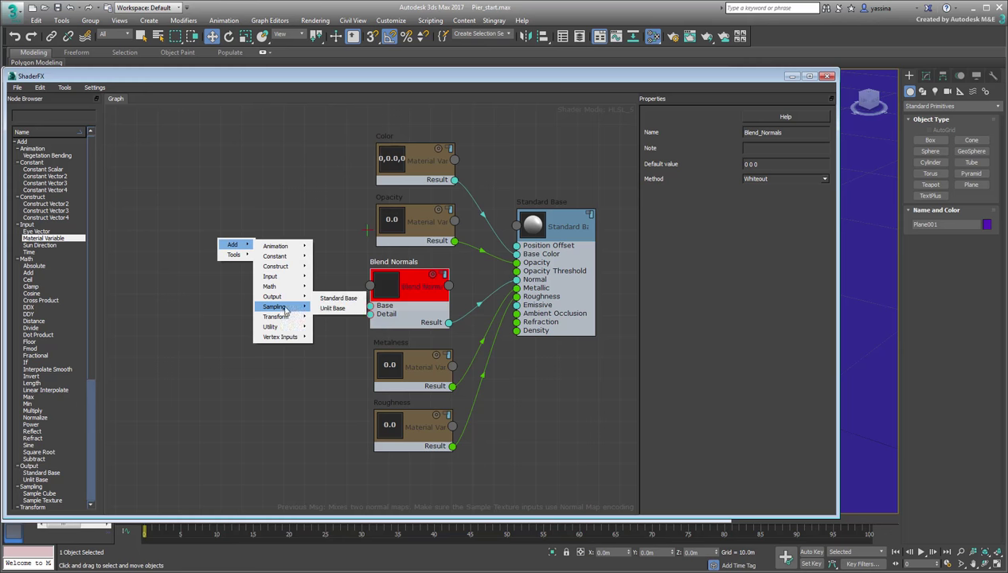
{"action": "left_click", "coordinate": [335, 309]}
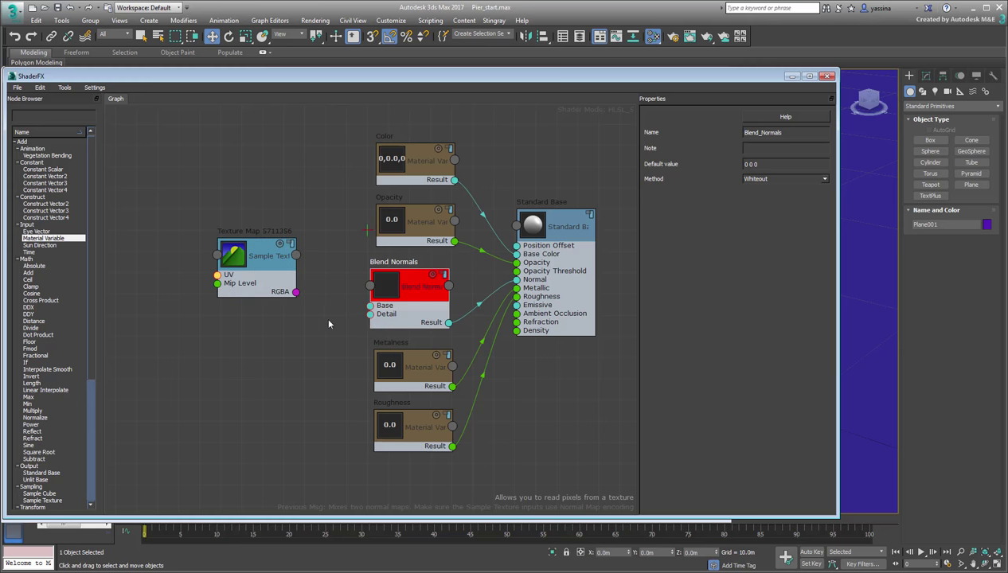
{"action": "left_click_drag", "start_coordinate": [251, 259], "coordinate": [236, 231]}
{"action": "right_click", "coordinate": [257, 322]}
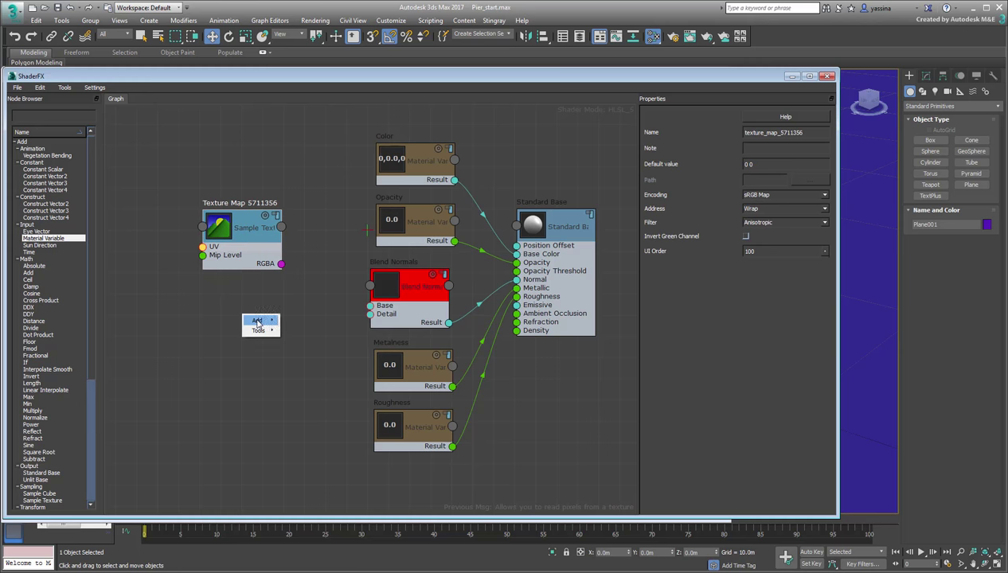
{"action": "mouse_move", "coordinate": [258, 322]}
{"action": "mouse_move", "coordinate": [299, 383]}
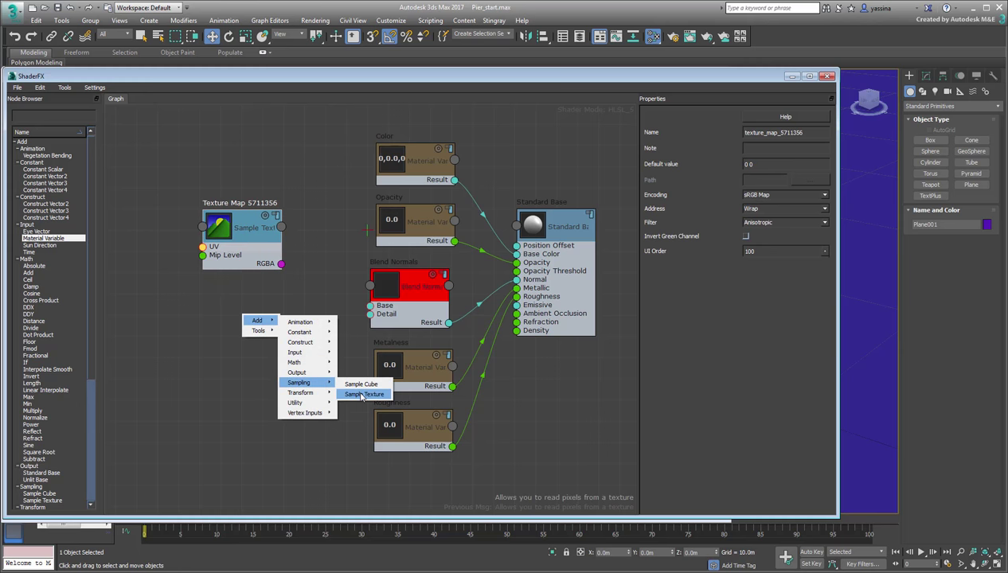
{"action": "left_click", "coordinate": [362, 395]}
{"action": "left_click_drag", "start_coordinate": [300, 347], "coordinate": [255, 325]}
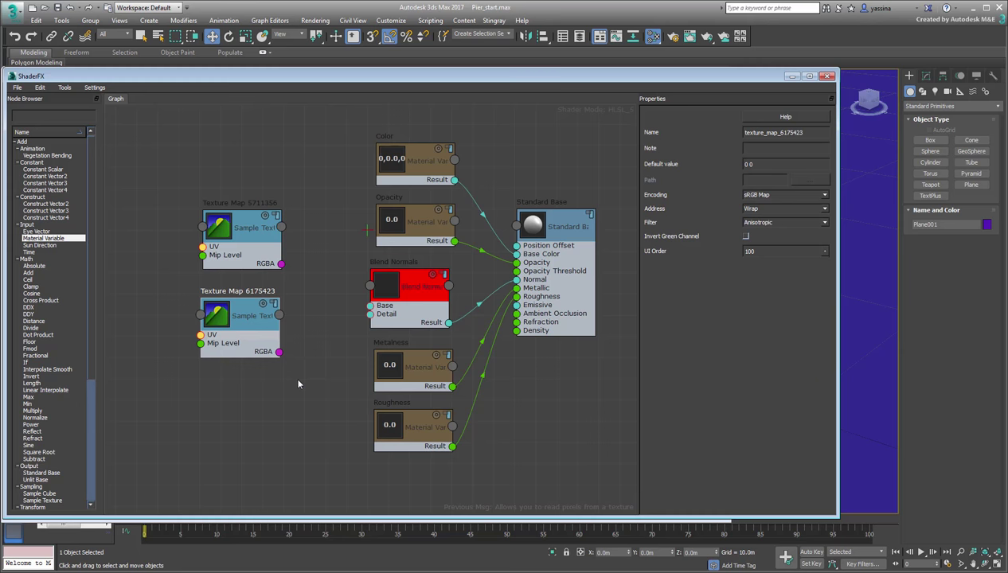
{"action": "left_click_drag", "start_coordinate": [282, 264], "coordinate": [369, 305]}
{"action": "left_click_drag", "start_coordinate": [278, 351], "coordinate": [370, 314]}
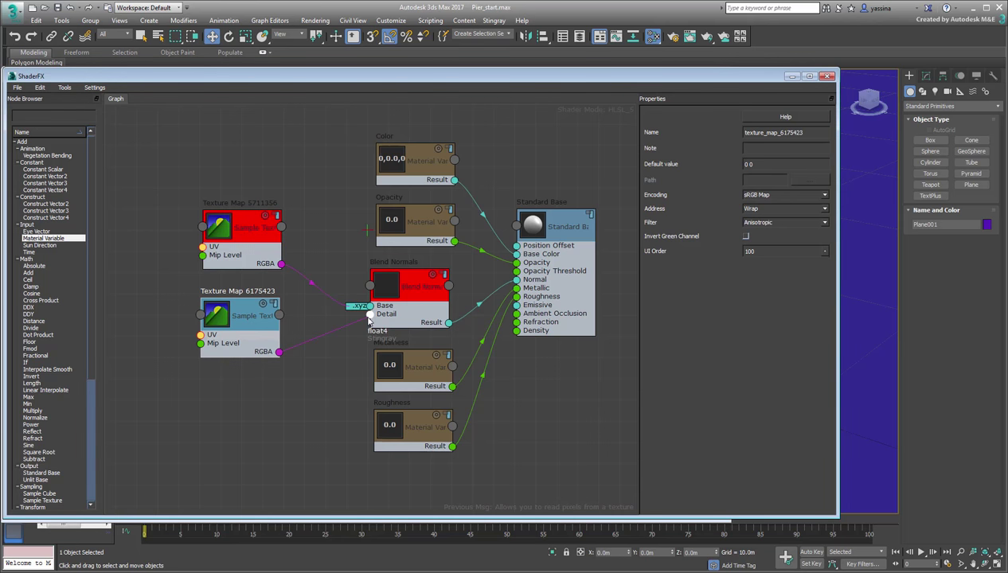
- Name the texture nodes Watre_Normal_Base and Water_Normal_Detail
{"action": "left_click", "coordinate": [257, 238]}
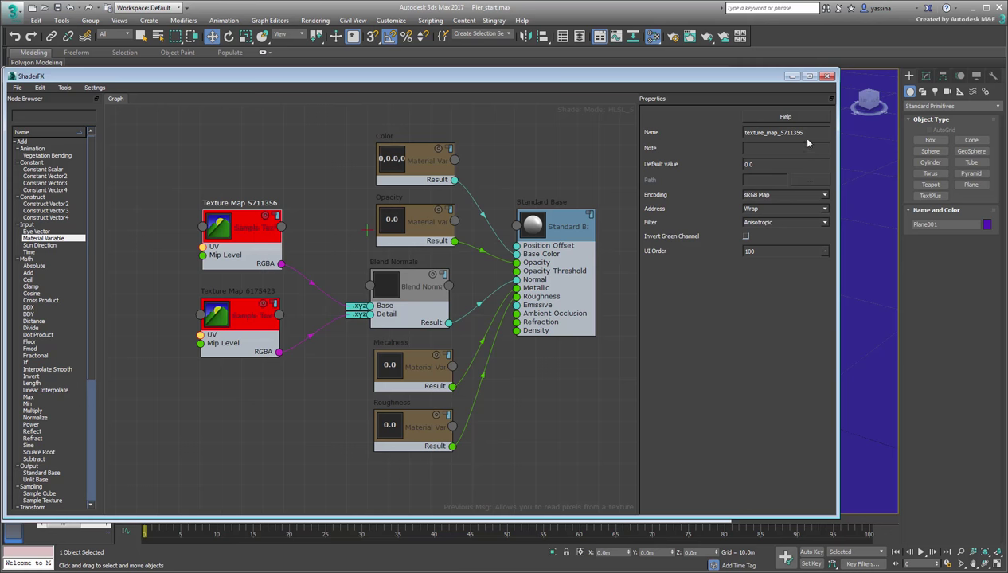
{"action": "double_click", "coordinate": [746, 133]}
{"action": "type", "text": "Watre_Normal_Base"}
{"action": "key", "text": "Return"}
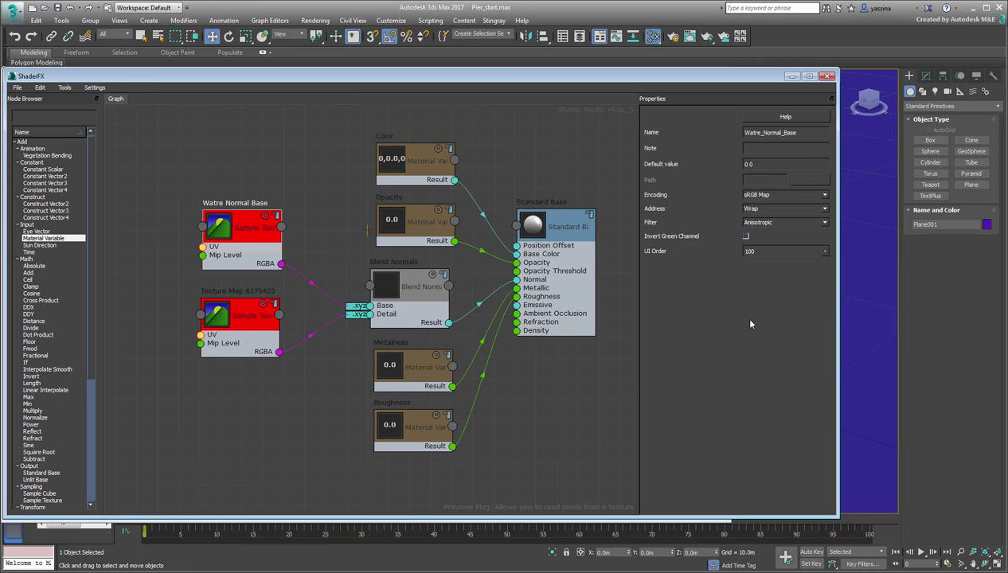
{"action": "left_click", "coordinate": [243, 317]}
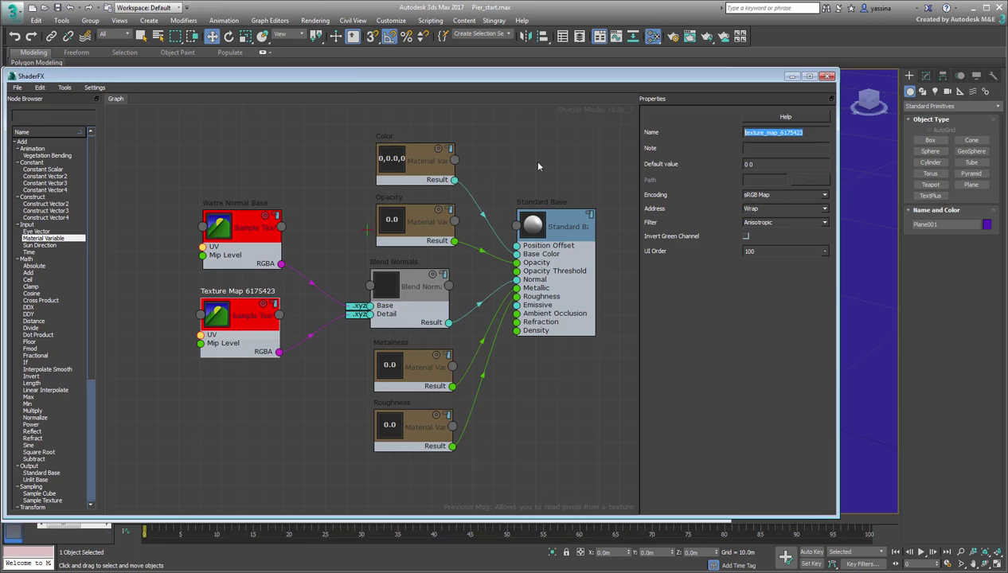
{"action": "type", "text": "Water_Normal_Detail"}
{"action": "key", "text": "Return"}
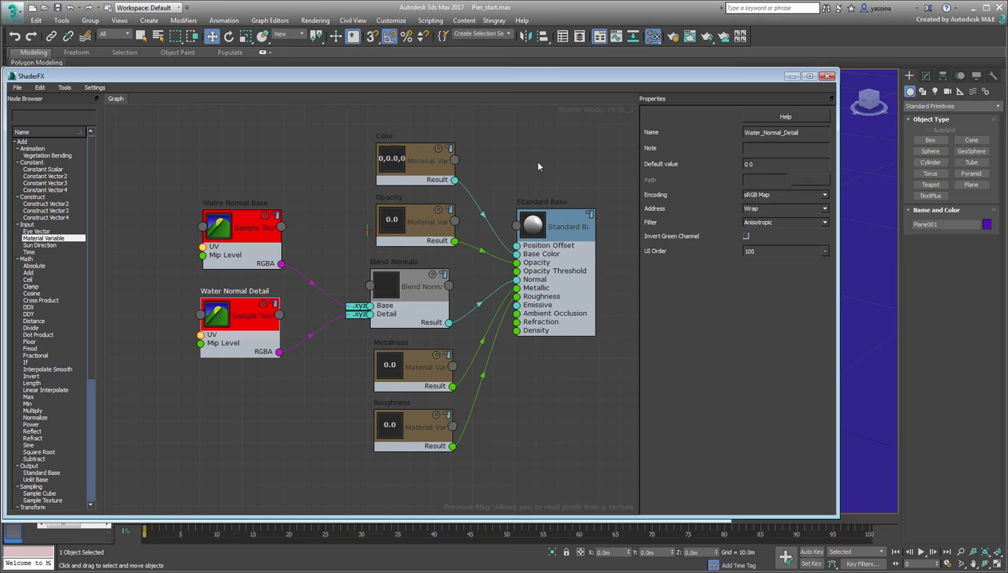
- Add a Panner node to the left of the texture nodes
{"action": "middle_click_drag", "start_coordinate": [224, 231], "coordinate": [439, 328]}
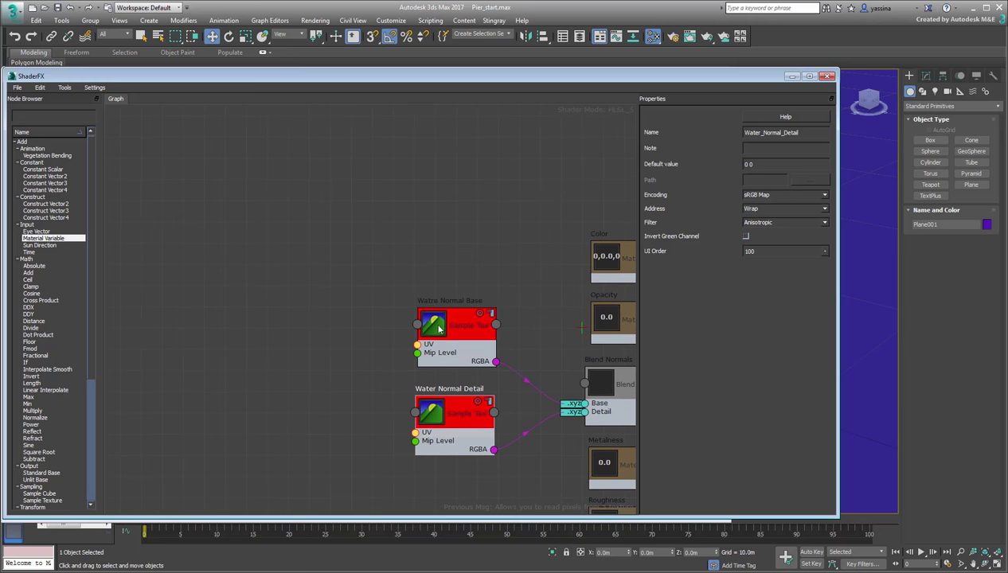
{"action": "right_click", "coordinate": [242, 235]}
{"action": "mouse_move", "coordinate": [257, 238]}
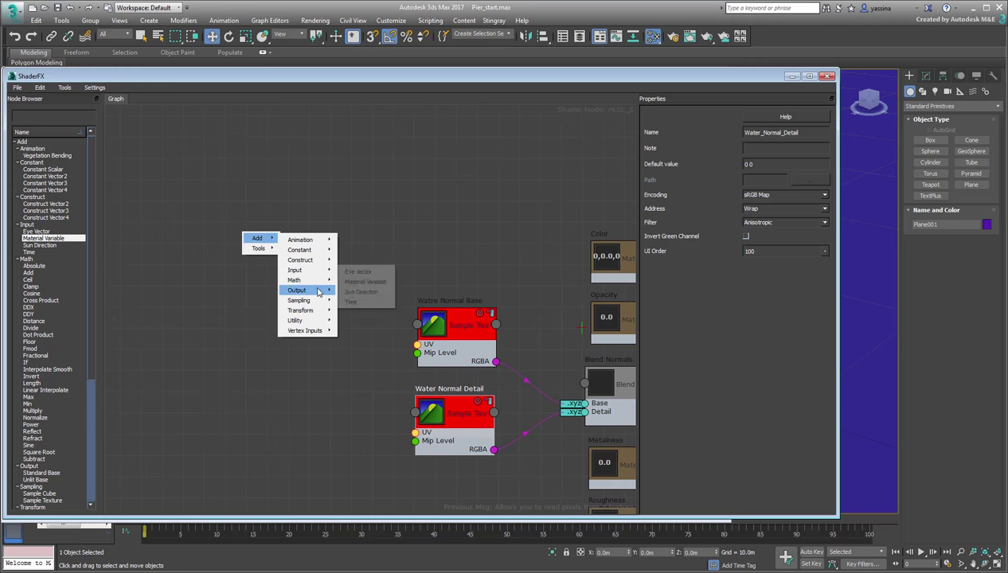
{"action": "mouse_move", "coordinate": [312, 321]}
{"action": "left_click", "coordinate": [354, 382]}
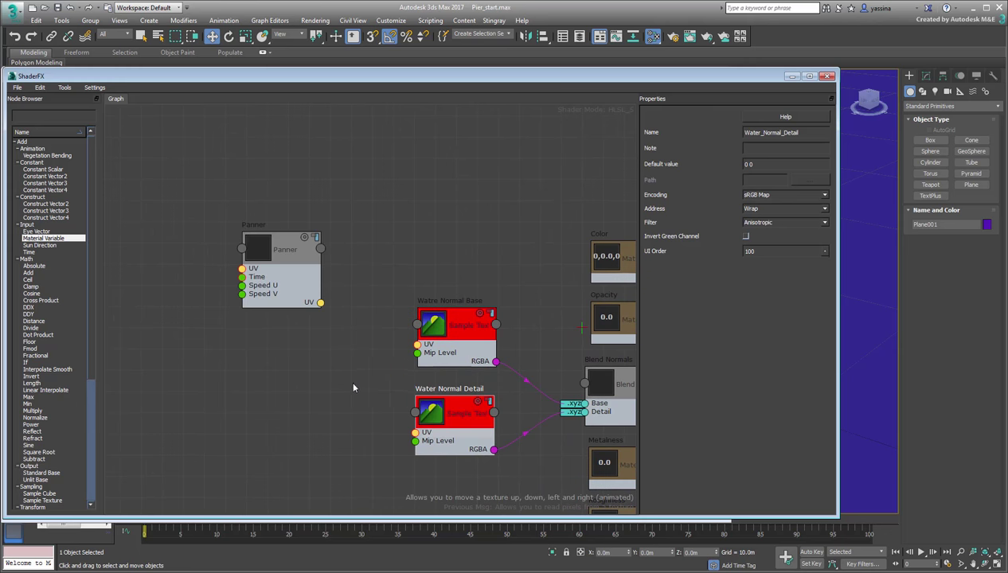
{"action": "left_click_drag", "start_coordinate": [290, 252], "coordinate": [315, 275]}
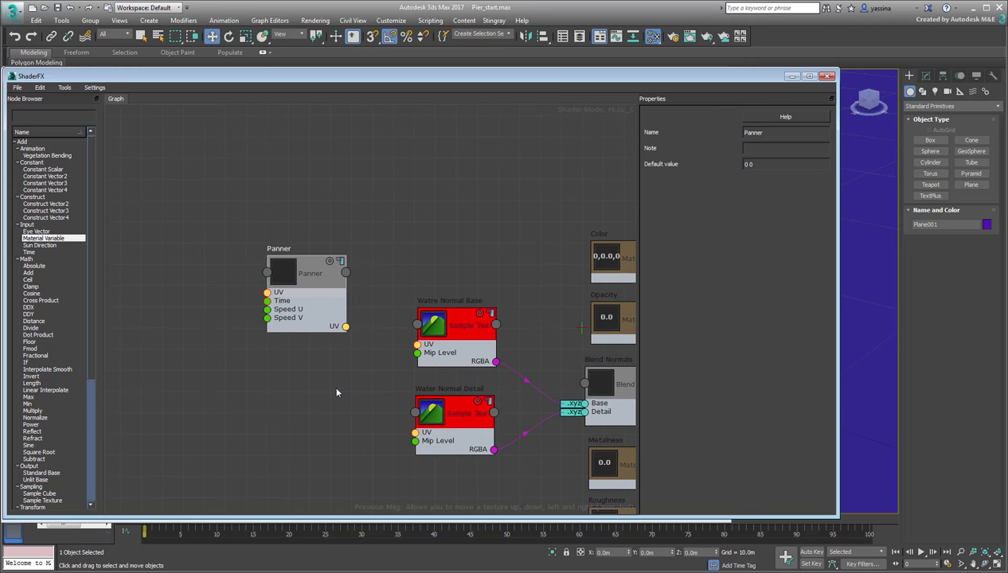
{"action": "middle_click_drag", "start_coordinate": [327, 392], "coordinate": [321, 309]}
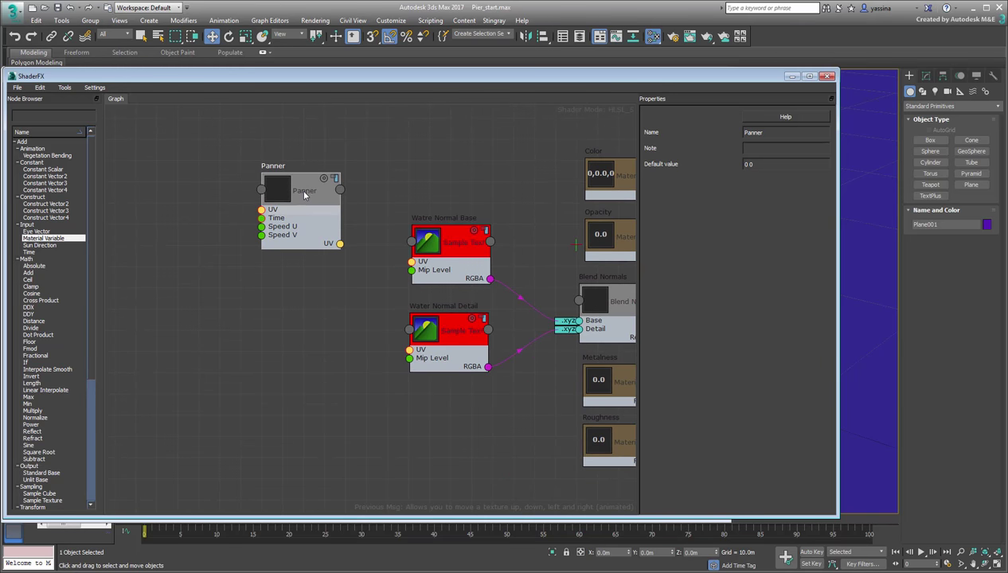
- Duplicate the Panner and wire the two Panners' UVs into Water_Normal_Detail and Watre_Normal_Base
{"action": "key", "text": "ctrl+c"}
{"action": "key", "text": "ctrl+v"}
{"action": "left_click_drag", "start_coordinate": [263, 182], "coordinate": [311, 364]}
{"action": "left_click_drag", "start_coordinate": [341, 417], "coordinate": [410, 350]}
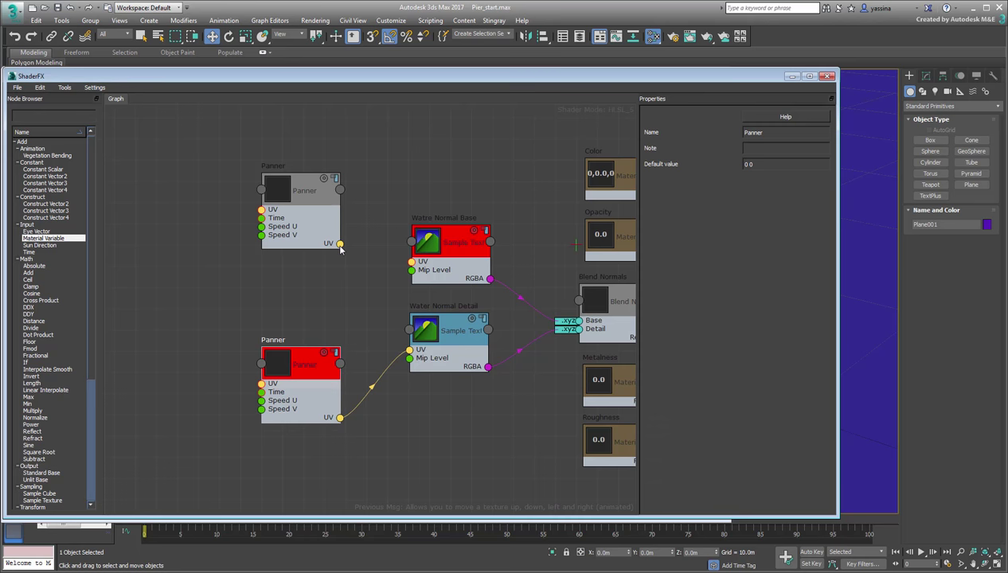
{"action": "left_click_drag", "start_coordinate": [340, 245], "coordinate": [411, 262]}
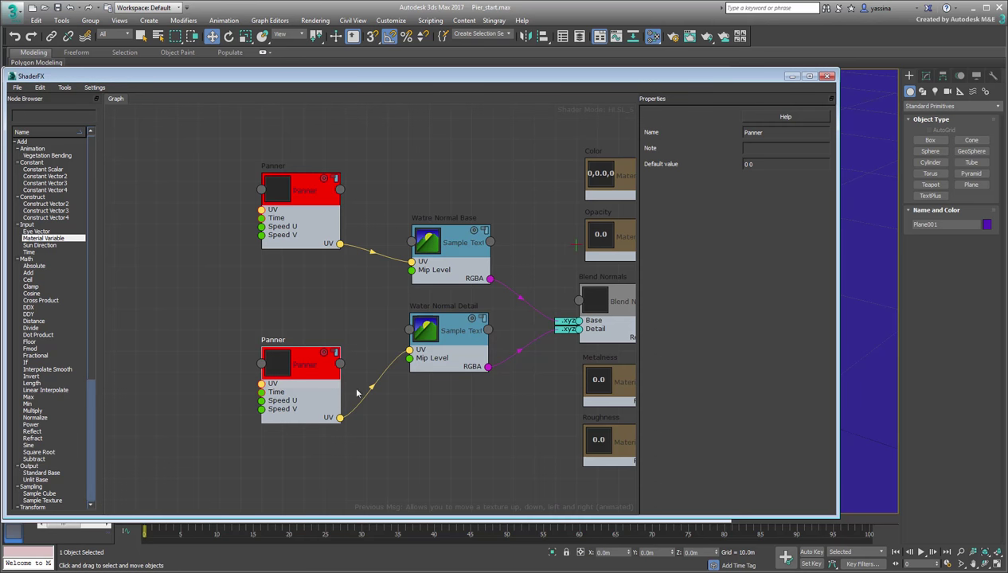
{"action": "middle_click_drag", "start_coordinate": [380, 444], "coordinate": [414, 443]}
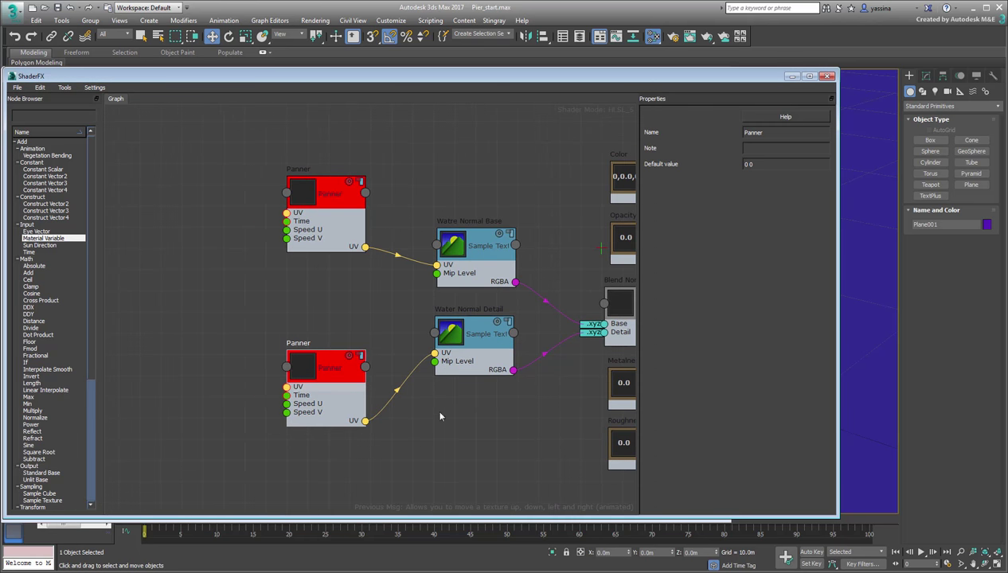
- Move the Texcoord0 node up beside the two Panner nodes
{"action": "scroll", "coordinate": [440, 416], "scroll_direction": "down", "scroll_amount": 4}
{"action": "left_click_drag", "start_coordinate": [174, 341], "coordinate": [143, 283]}
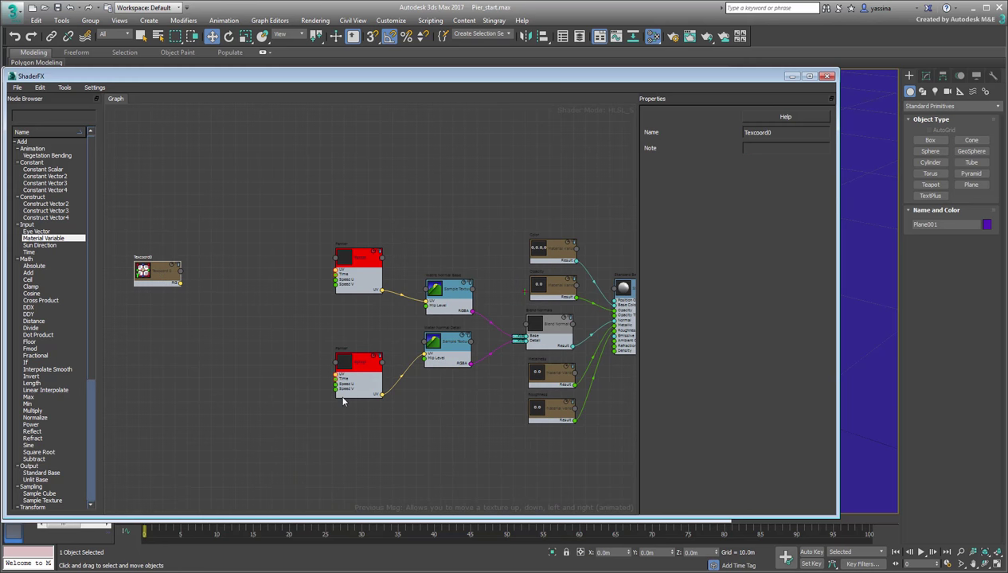
{"action": "middle_click_drag", "start_coordinate": [343, 401], "coordinate": [353, 411]}
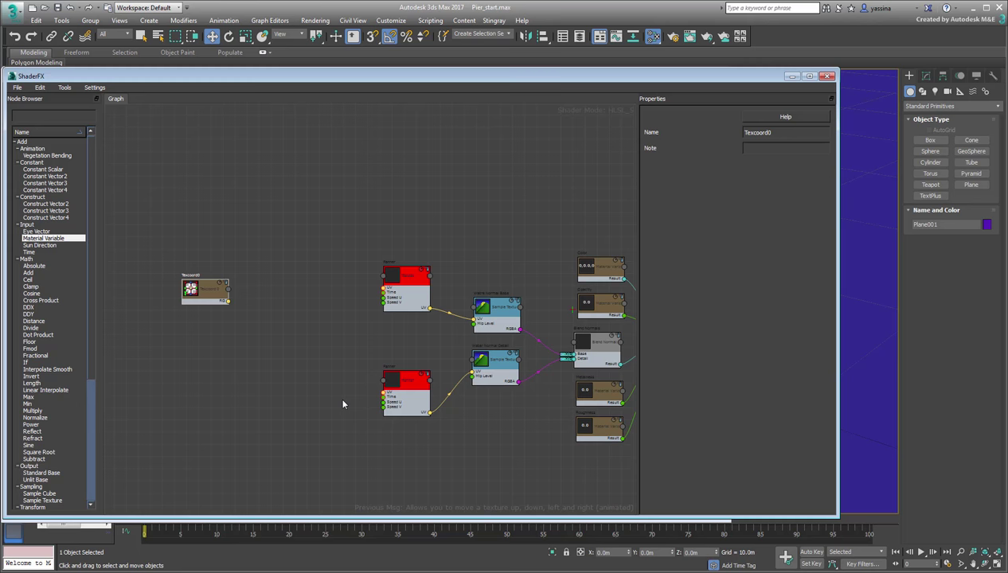
{"action": "scroll", "coordinate": [277, 284], "scroll_direction": "up", "scroll_amount": 3}
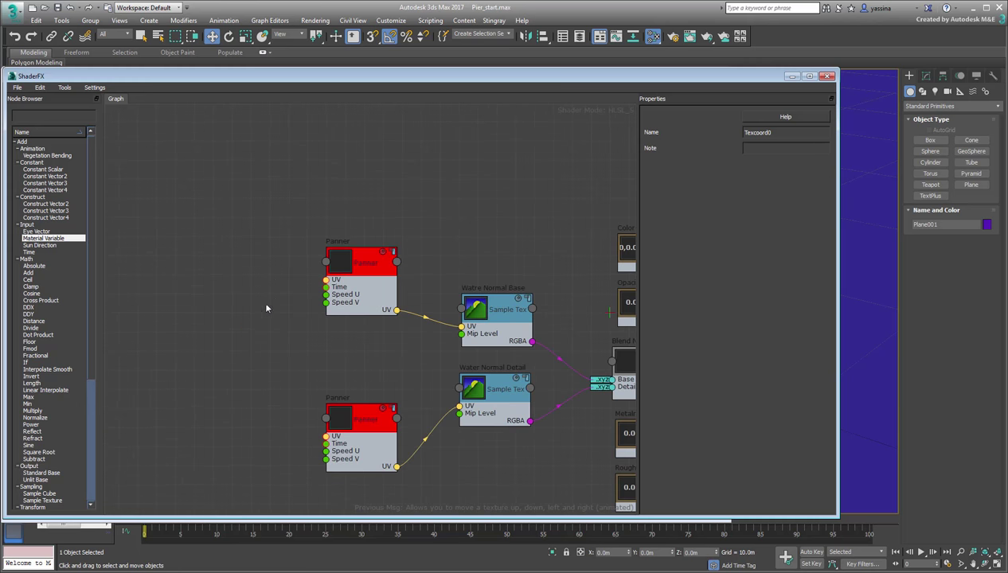
{"action": "middle_click_drag", "start_coordinate": [265, 305], "coordinate": [440, 329]}
- Add a Math > Multiply node and place it above the upper Panner
{"action": "right_click", "coordinate": [423, 263]}
{"action": "mouse_move", "coordinate": [438, 266]}
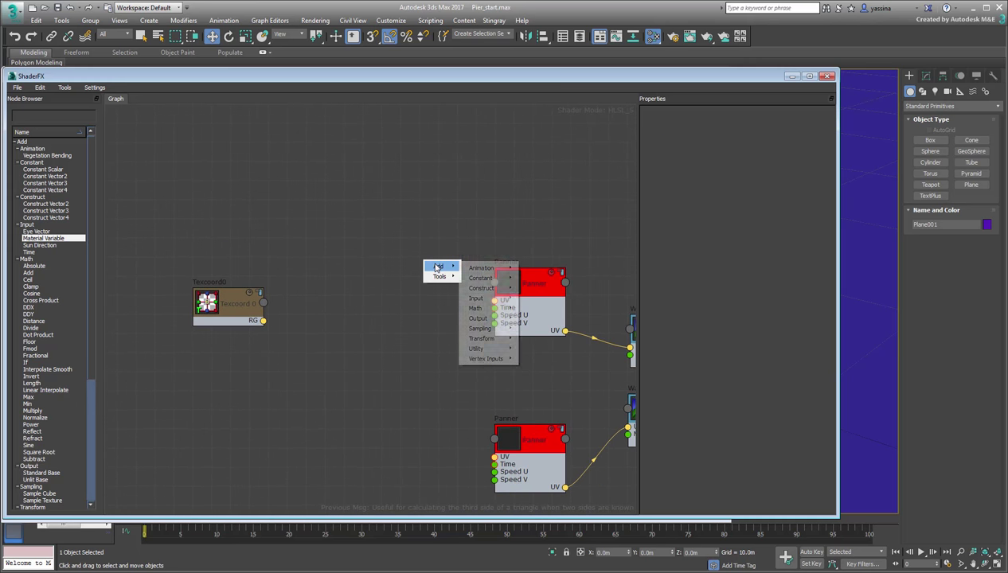
{"action": "mouse_move", "coordinate": [478, 308]}
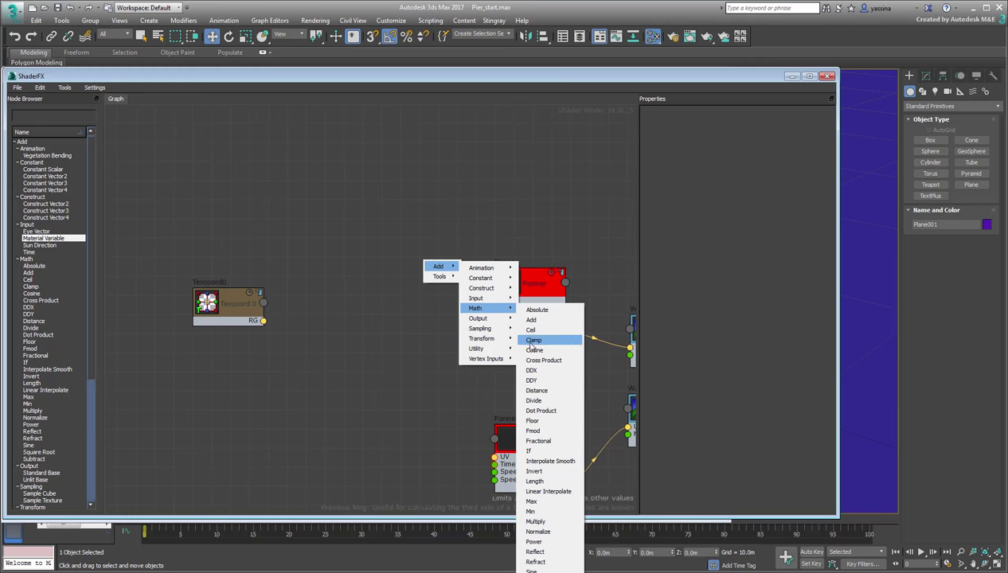
{"action": "left_click", "coordinate": [535, 523]}
{"action": "left_click_drag", "start_coordinate": [467, 282], "coordinate": [419, 236]}
- Add a Material Variable input node and place it under the Multiply node
{"action": "right_click", "coordinate": [379, 333]}
{"action": "mouse_move", "coordinate": [398, 343]}
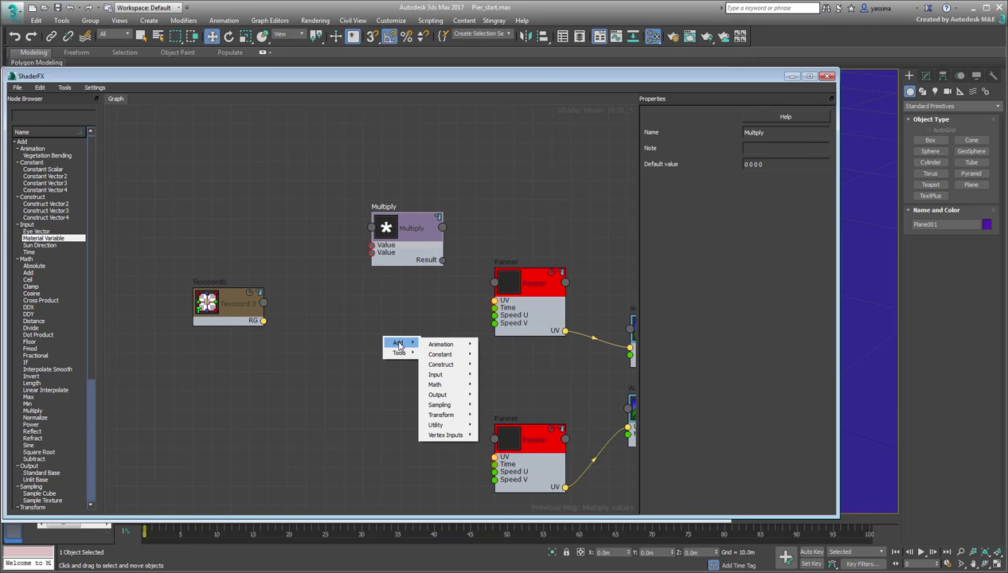
{"action": "mouse_move", "coordinate": [437, 374]}
{"action": "left_click", "coordinate": [492, 382]}
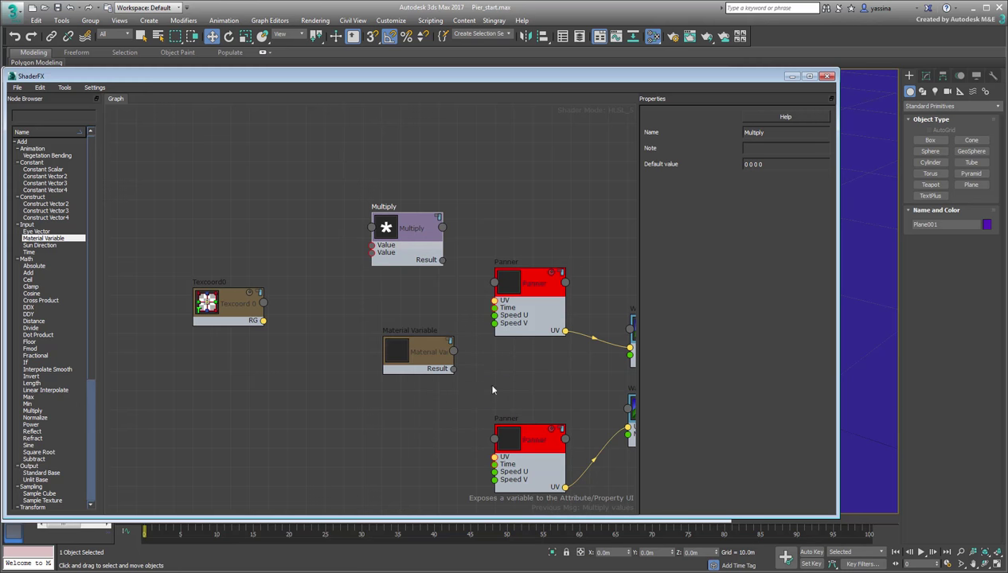
{"action": "left_click_drag", "start_coordinate": [444, 365], "coordinate": [432, 309]}
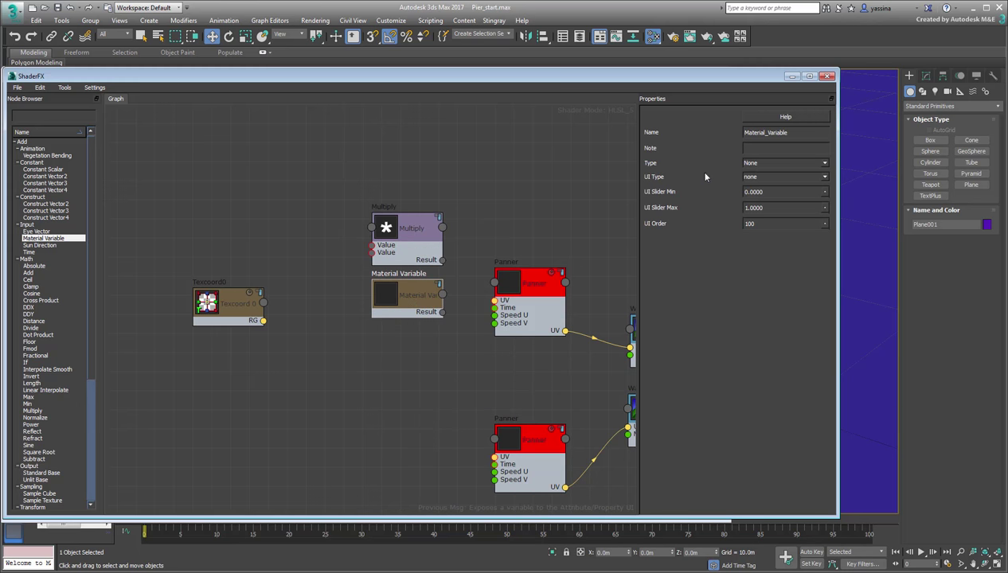
- Name the variable UV_Tiling_Base, make it a Vector2, and set slider maximum 50
{"action": "double_click", "coordinate": [735, 134]}
{"action": "type", "text": "UV_Tiling_Base"}
{"action": "key", "text": "Return"}
{"action": "left_click", "coordinate": [784, 162]}
{"action": "left_click", "coordinate": [767, 186]}
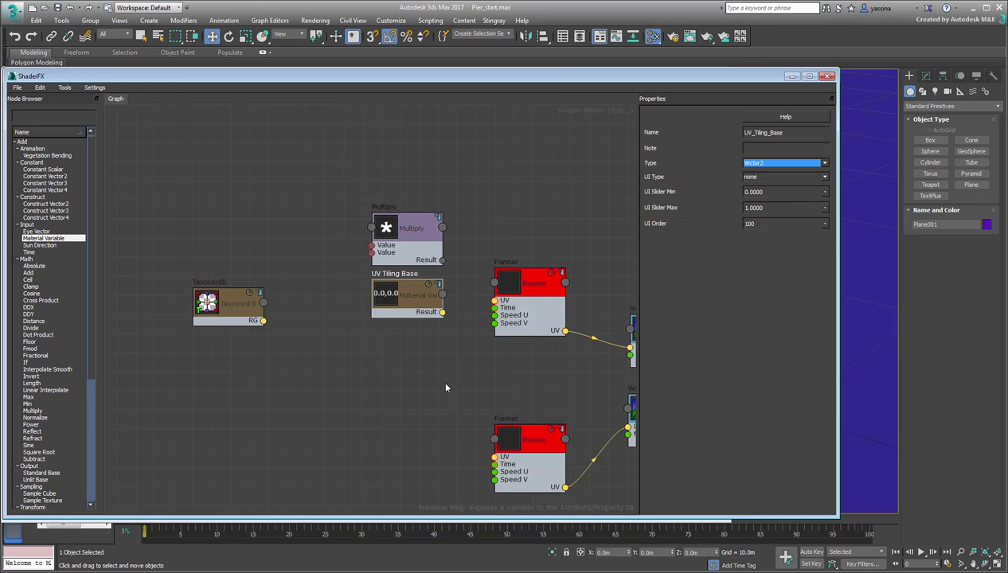
{"action": "left_click", "coordinate": [783, 209]}
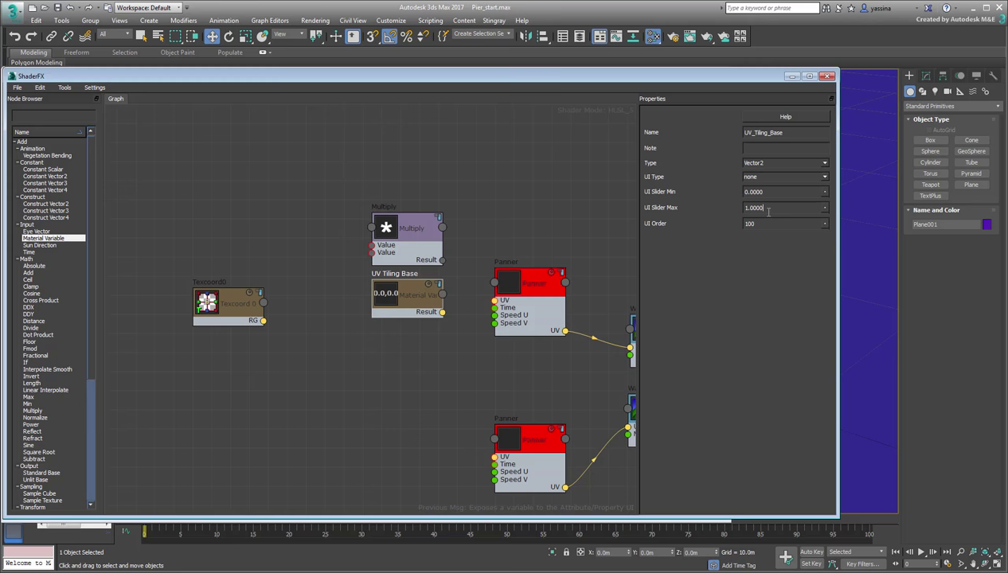
{"action": "type", "text": "50"}
{"action": "key", "text": "Return"}
- Wire Texcoord0 RG and UV Tiling Base into Multiply, and Multiply into the upper Panner's UV
{"action": "left_click_drag", "start_coordinate": [230, 303], "coordinate": [223, 248]}
{"action": "left_click_drag", "start_coordinate": [417, 313], "coordinate": [315, 342]}
{"action": "left_click_drag", "start_coordinate": [256, 265], "coordinate": [371, 245]}
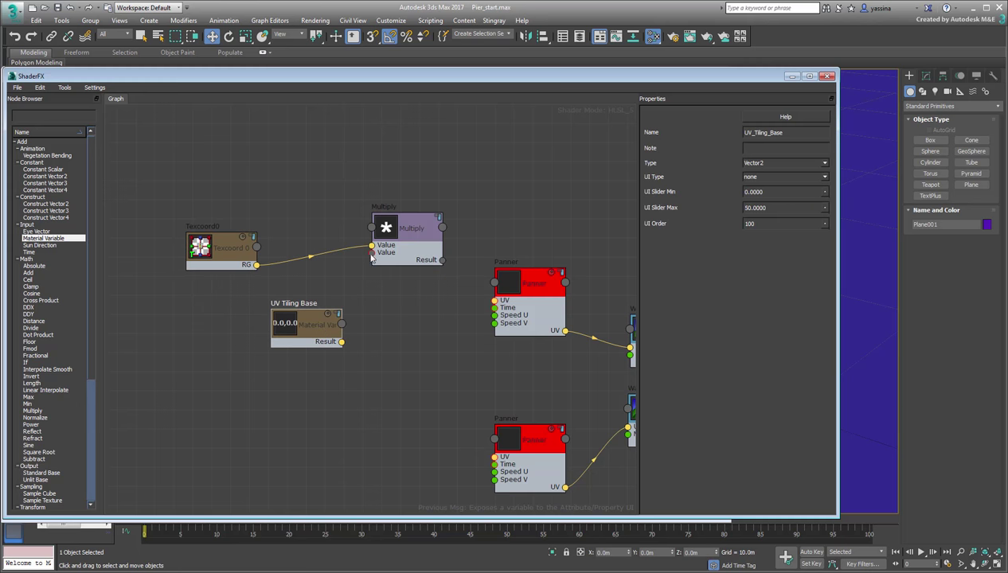
{"action": "left_click_drag", "start_coordinate": [341, 342], "coordinate": [371, 253]}
{"action": "left_click_drag", "start_coordinate": [443, 260], "coordinate": [495, 301]}
{"action": "left_click_drag", "start_coordinate": [211, 259], "coordinate": [142, 231]}
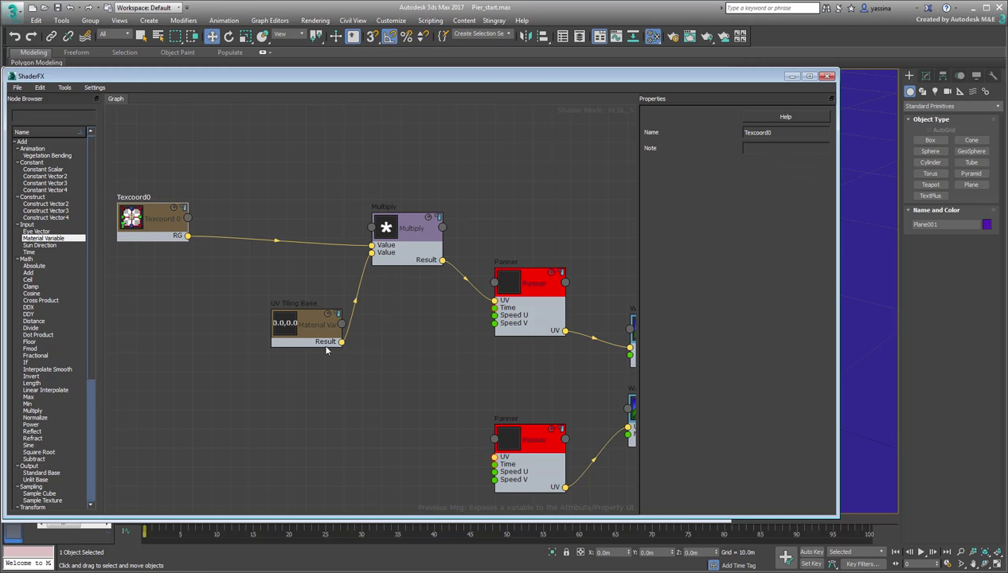
{"action": "left_click_drag", "start_coordinate": [329, 344], "coordinate": [295, 310]}
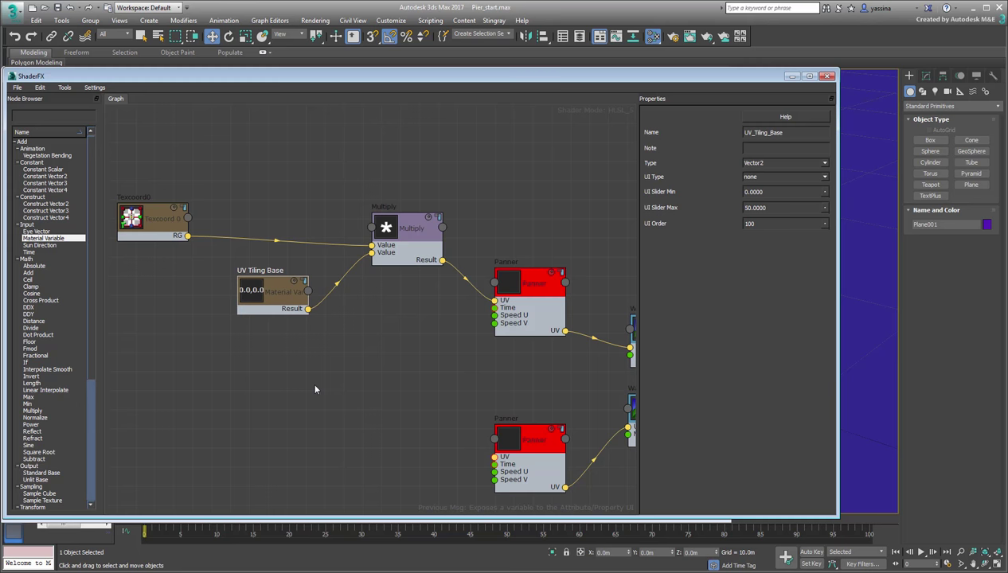
- Add an Input > Time node beside UV Tiling Base
{"action": "right_click", "coordinate": [385, 345]}
{"action": "mouse_move", "coordinate": [397, 352]}
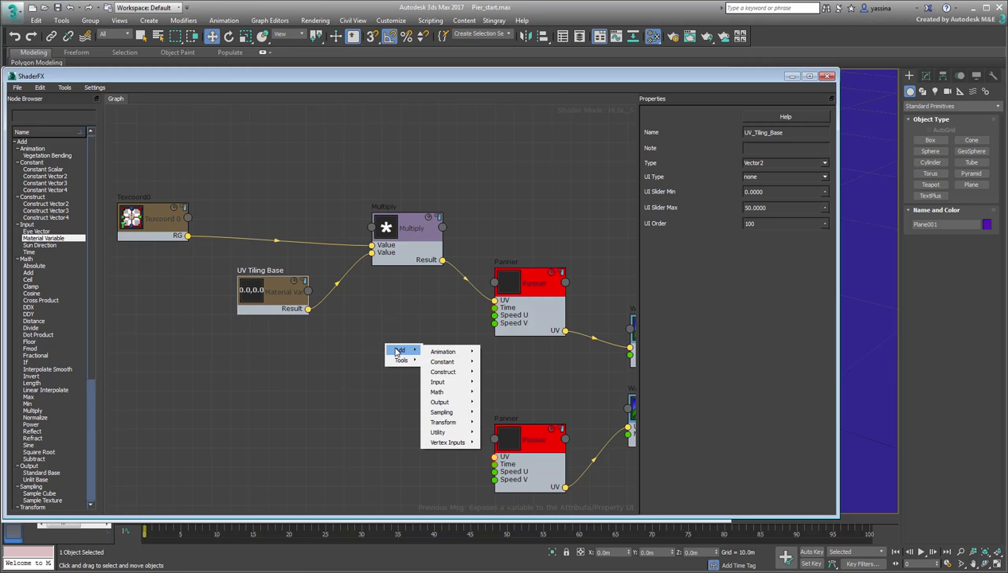
{"action": "mouse_move", "coordinate": [445, 383]}
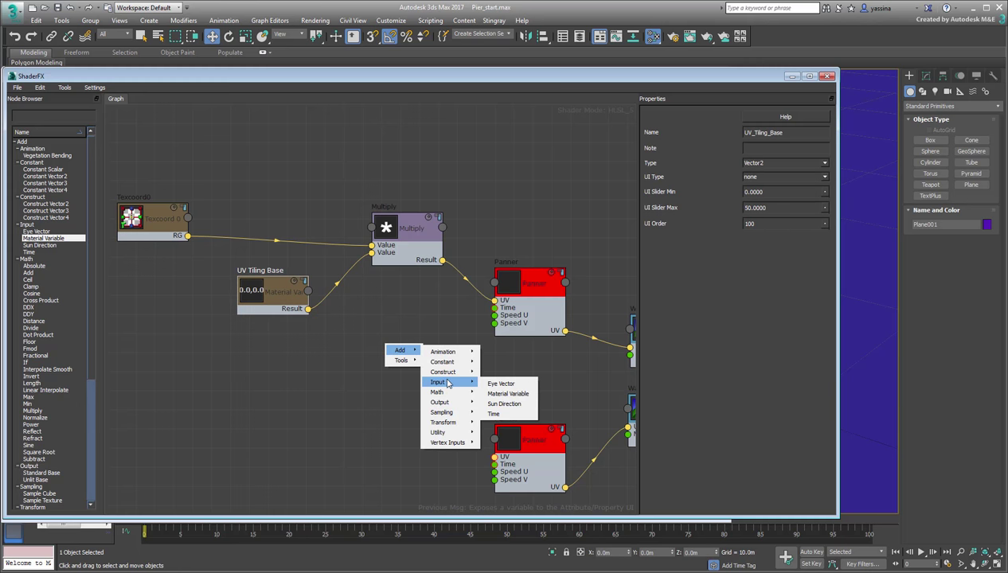
{"action": "left_click", "coordinate": [493, 414]}
{"action": "left_click_drag", "start_coordinate": [434, 368], "coordinate": [495, 308]}
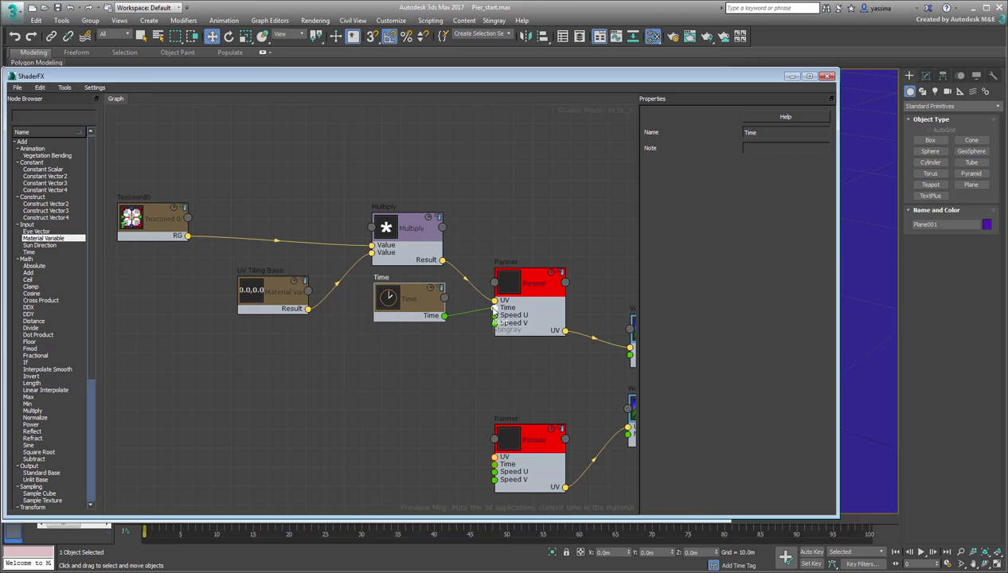
- Add a Material Variable node and a pasted copy below it
{"action": "right_click", "coordinate": [395, 354]}
{"action": "mouse_move", "coordinate": [408, 358]}
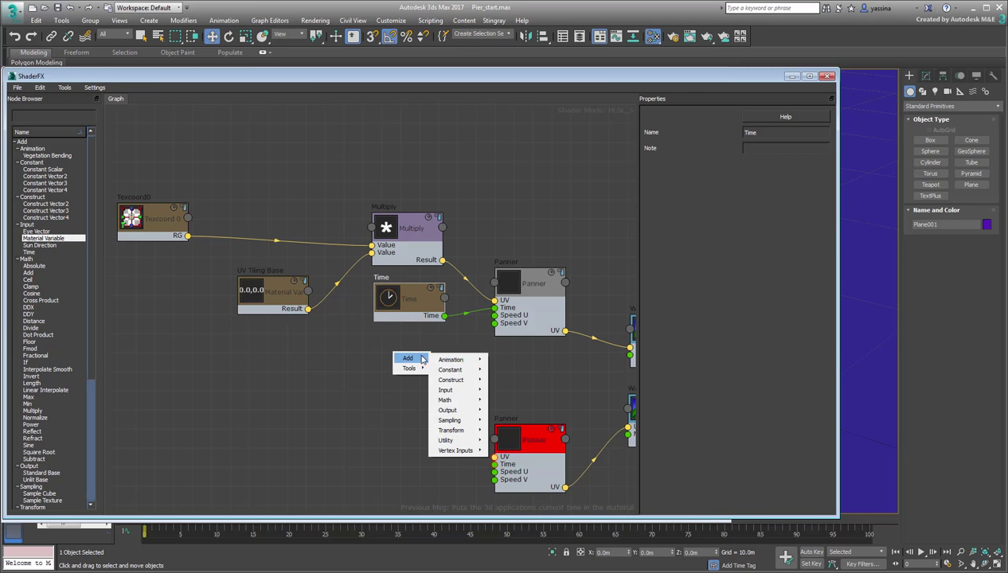
{"action": "mouse_move", "coordinate": [448, 391]}
{"action": "left_click", "coordinate": [514, 401]}
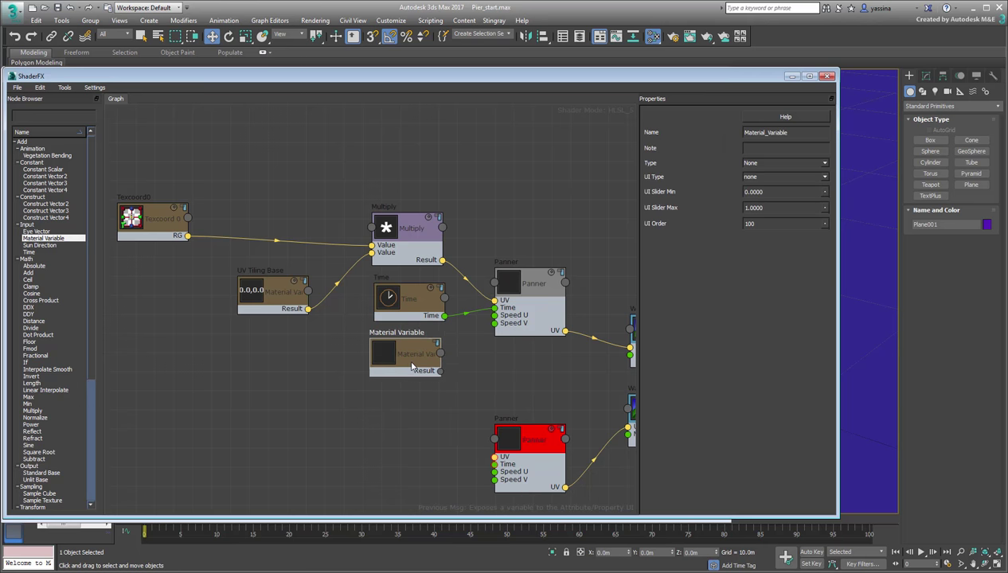
{"action": "key", "text": "ctrl+v"}
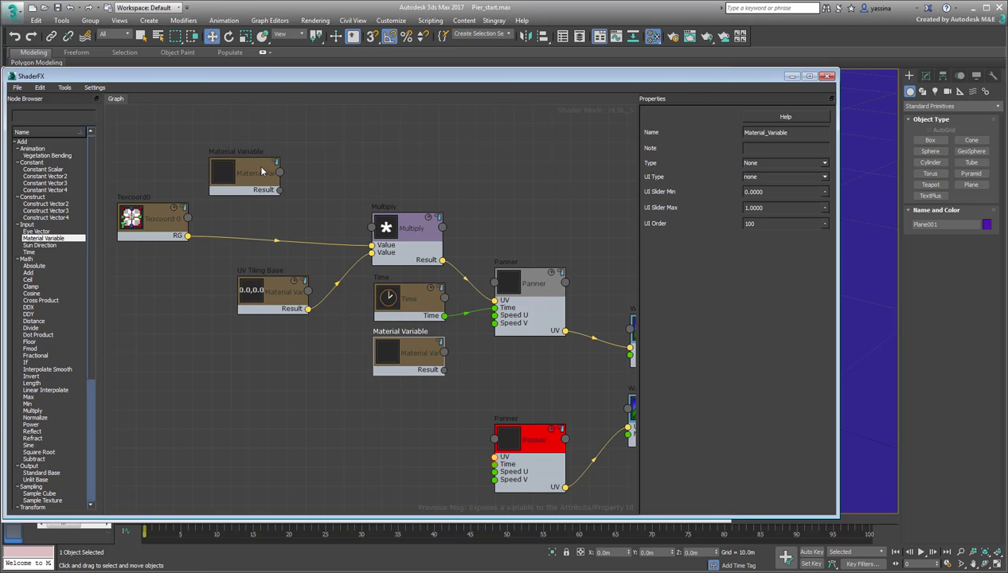
{"action": "left_click_drag", "start_coordinate": [260, 171], "coordinate": [406, 401]}
- Make both variables Scalar and name them Speed_U_Base and Speed_V_Base
{"action": "left_click", "coordinate": [412, 357]}
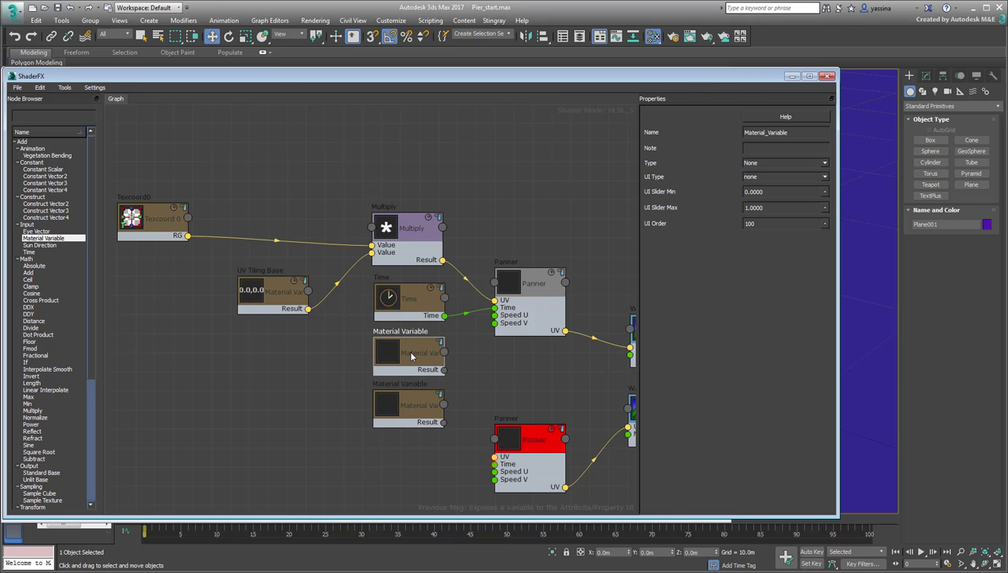
{"action": "left_click", "coordinate": [769, 163]}
{"action": "left_click", "coordinate": [777, 175]}
{"action": "left_click", "coordinate": [789, 164]}
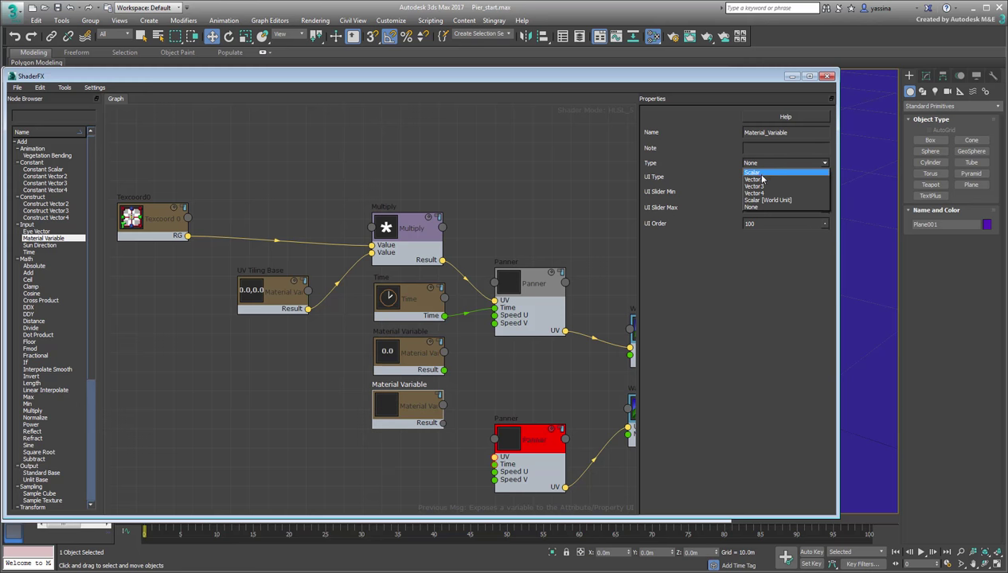
{"action": "left_click", "coordinate": [776, 174]}
{"action": "left_click_drag", "start_coordinate": [787, 132], "coordinate": [687, 131]}
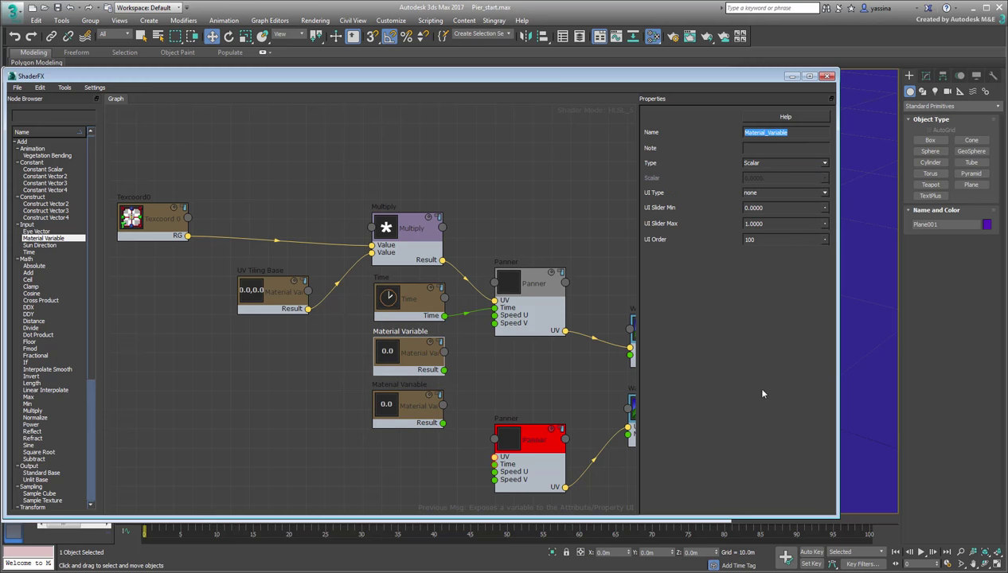
{"action": "type", "text": "Speed_U_Base"}
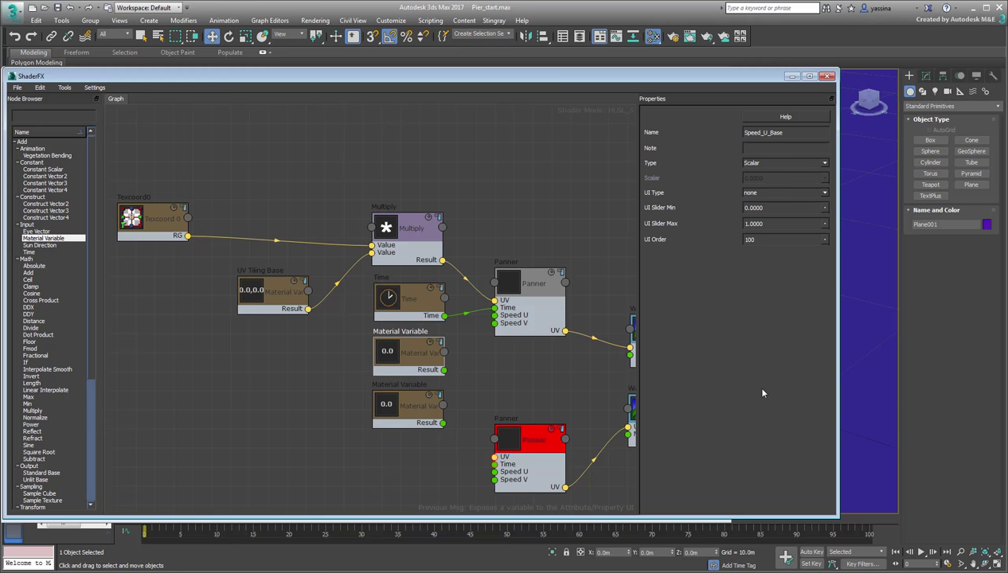
{"action": "key", "text": "Return"}
{"action": "left_click", "coordinate": [423, 416]}
{"action": "left_click_drag", "start_coordinate": [800, 133], "coordinate": [688, 142]}
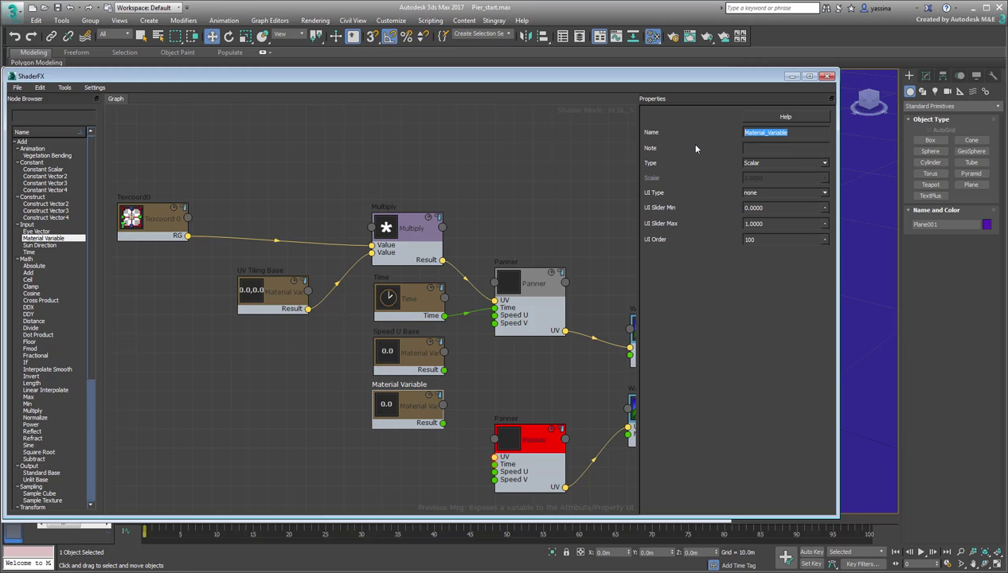
{"action": "type", "text": "Speed_V_Base"}
{"action": "key", "text": "Return"}
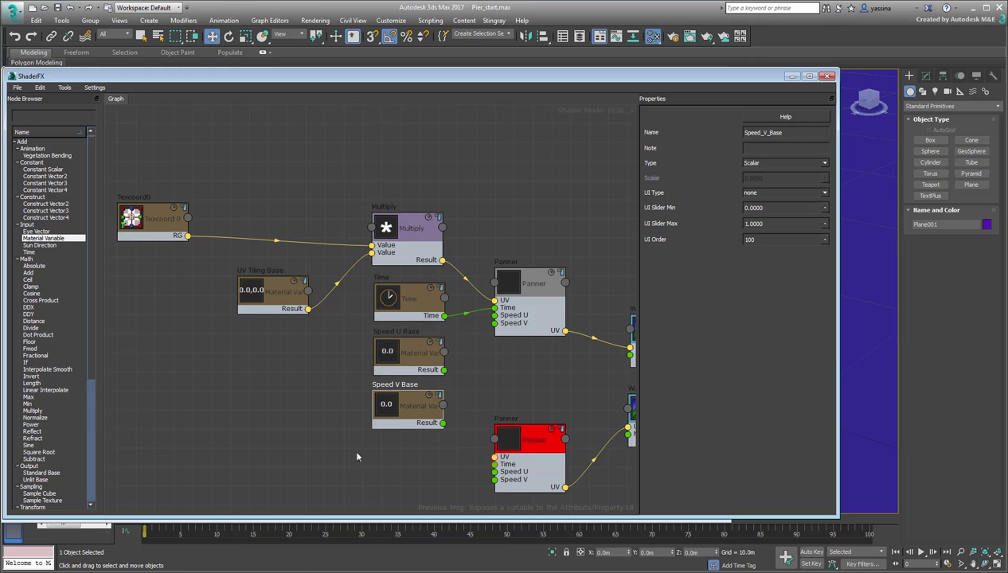
- Connect Speed U Base and Speed V Base to the upper Panner's Speed U and Speed V
{"action": "left_click_drag", "start_coordinate": [443, 370], "coordinate": [495, 316]}
{"action": "left_click_drag", "start_coordinate": [444, 423], "coordinate": [495, 323]}
{"action": "scroll", "coordinate": [405, 459], "scroll_direction": "down", "scroll_amount": 3}
- Select the six UV panning nodes and paste a duplicate set
{"action": "left_click_drag", "start_coordinate": [419, 460], "coordinate": [149, 191]}
{"action": "left_click_drag", "start_coordinate": [403, 267], "coordinate": [378, 248]}
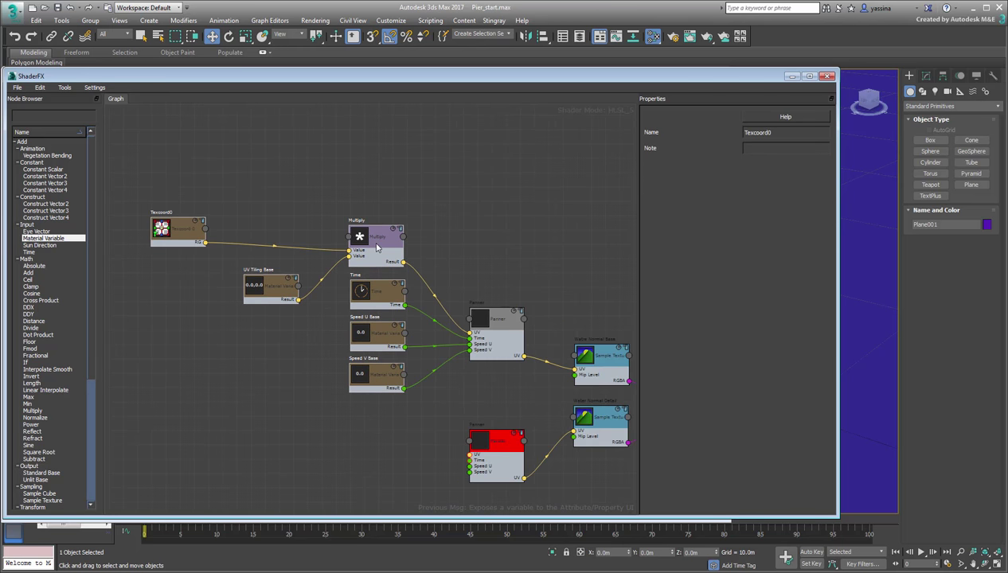
{"action": "left_click", "coordinate": [329, 474]}
{"action": "middle_click_drag", "start_coordinate": [329, 475], "coordinate": [338, 372]}
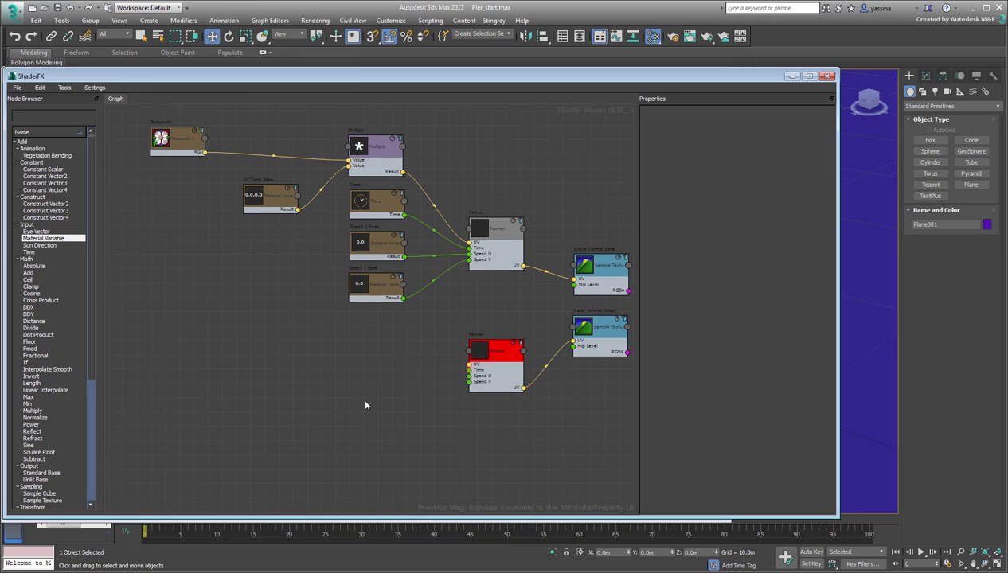
{"action": "left_click_drag", "start_coordinate": [403, 362], "coordinate": [159, 130]}
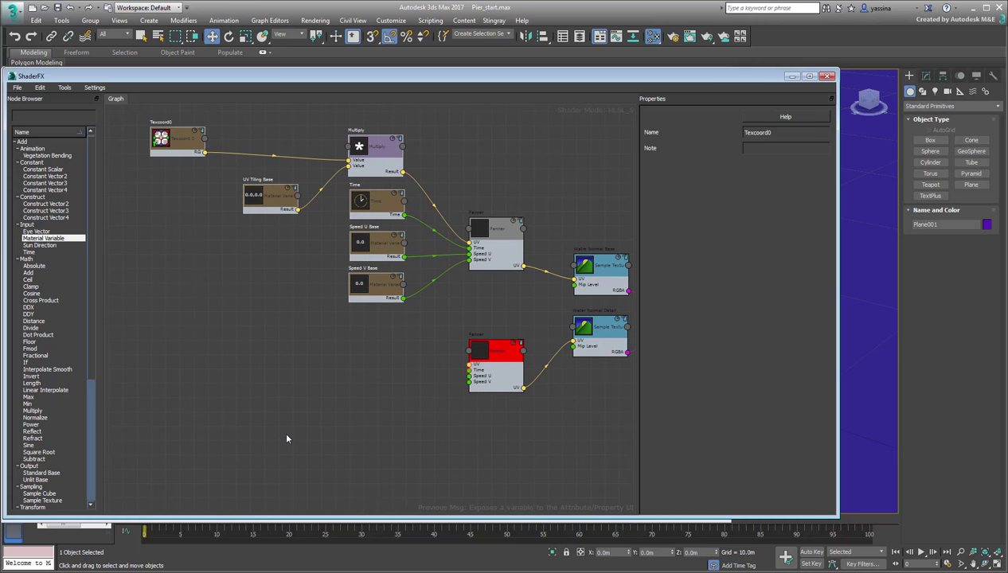
{"action": "key", "text": "ctrl+v"}
- Arrange the copied Multiply, UV Tiling, Texcoord0 and Time nodes below the originals
{"action": "middle_click_drag", "start_coordinate": [280, 326], "coordinate": [389, 370]}
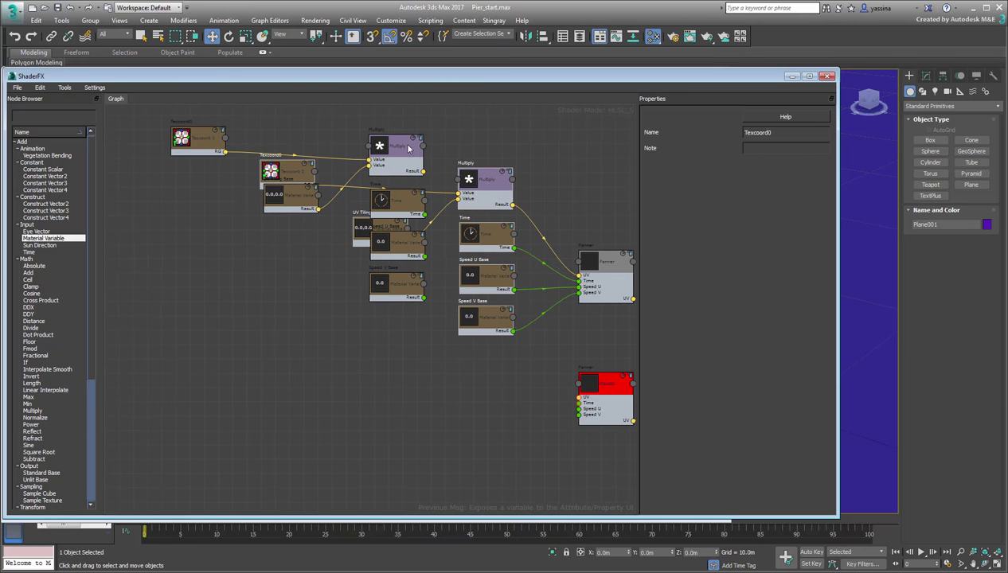
{"action": "left_click_drag", "start_coordinate": [409, 148], "coordinate": [351, 427]}
{"action": "left_click_drag", "start_coordinate": [297, 196], "coordinate": [182, 452]}
{"action": "left_click_drag", "start_coordinate": [204, 137], "coordinate": [180, 372]}
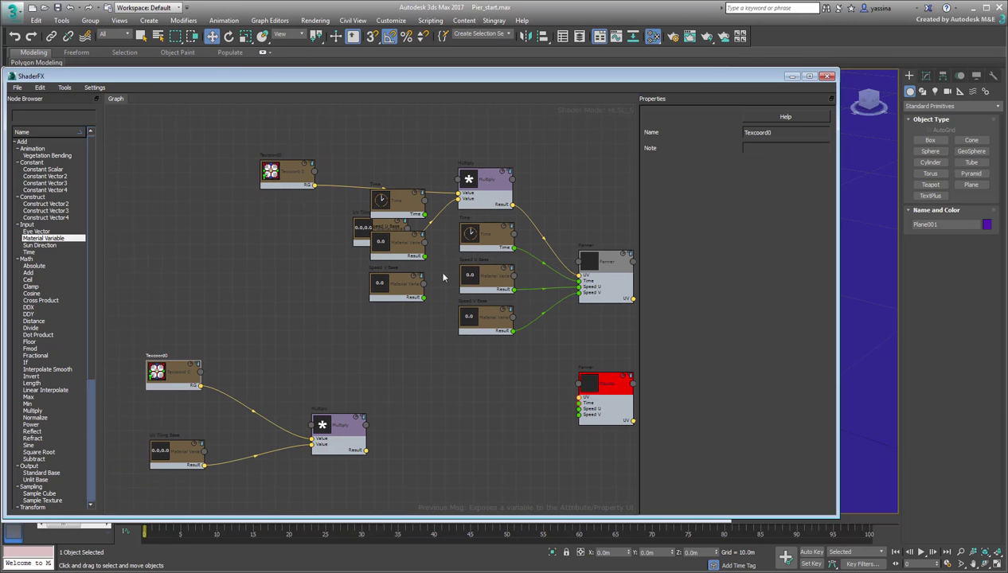
{"action": "left_click_drag", "start_coordinate": [386, 229], "coordinate": [356, 236]}
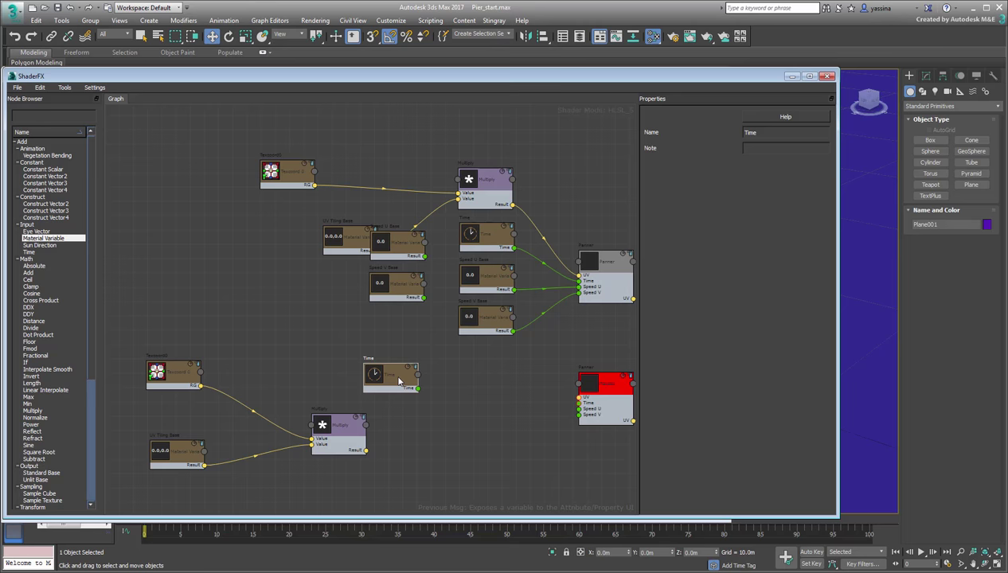
{"action": "left_click_drag", "start_coordinate": [400, 383], "coordinate": [354, 486]}
{"action": "middle_click_drag", "start_coordinate": [447, 386], "coordinate": [431, 291]}
- Copy the Speed U node for a Speed V copy and shift the lower group right
{"action": "left_click", "coordinate": [383, 195]}
{"action": "key", "text": "ctrl+c"}
{"action": "key", "text": "ctrl+v"}
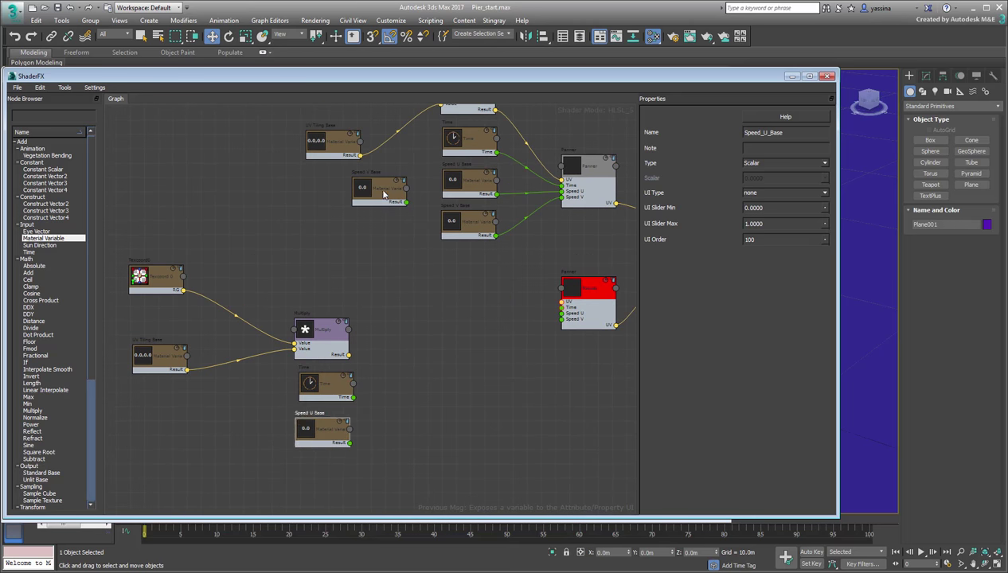
{"action": "left_click_drag", "start_coordinate": [383, 194], "coordinate": [326, 479]}
{"action": "left_click_drag", "start_coordinate": [126, 249], "coordinate": [364, 515]}
{"action": "left_click_drag", "start_coordinate": [156, 279], "coordinate": [302, 253]}
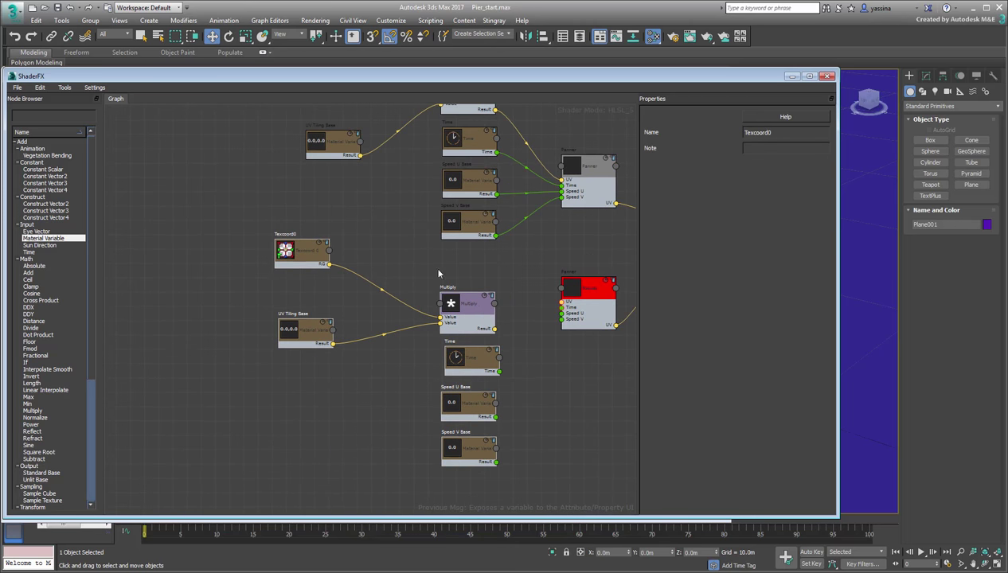
{"action": "middle_click_drag", "start_coordinate": [438, 273], "coordinate": [360, 303]}
{"action": "scroll", "coordinate": [360, 304], "scroll_direction": "up", "scroll_amount": 3}
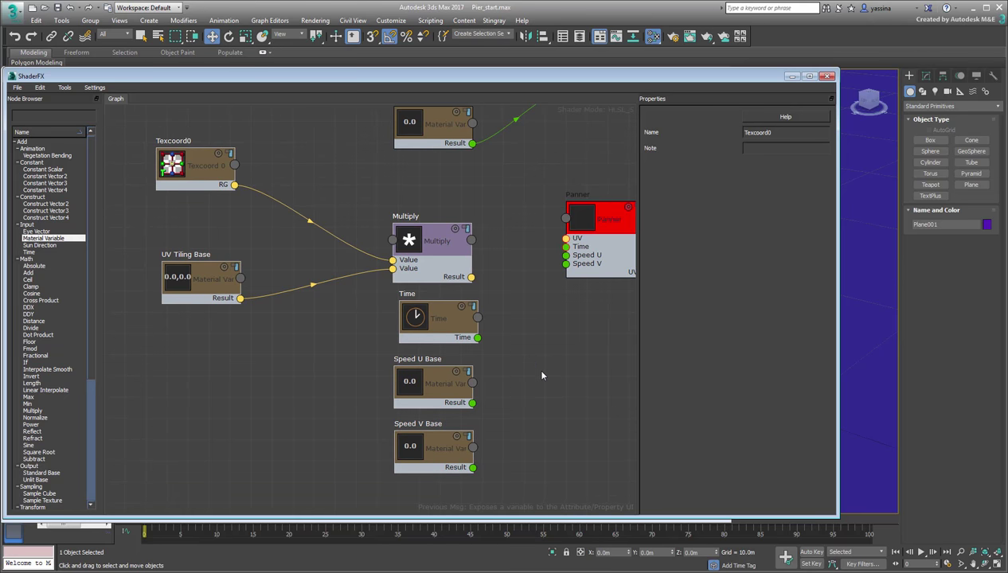
{"action": "left_click", "coordinate": [541, 375]}
- Rename the copies to UV_Tiling_Detail, Speed_U_Detail and Speed_V_Detail
{"action": "left_click", "coordinate": [204, 287]}
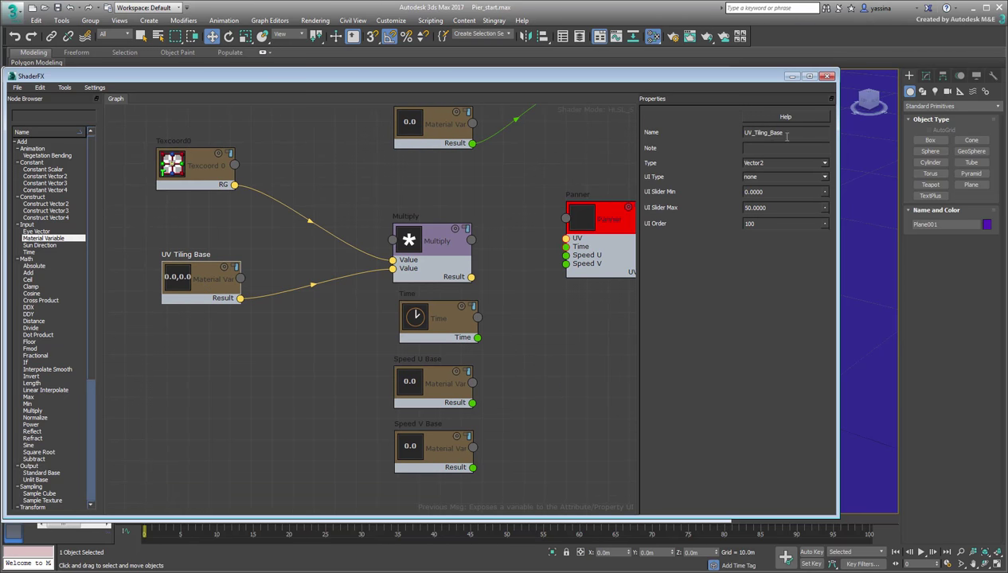
{"action": "left_click_drag", "start_coordinate": [787, 134], "coordinate": [764, 133]}
{"action": "type", "text": "Detail"}
{"action": "left_click", "coordinate": [442, 314]}
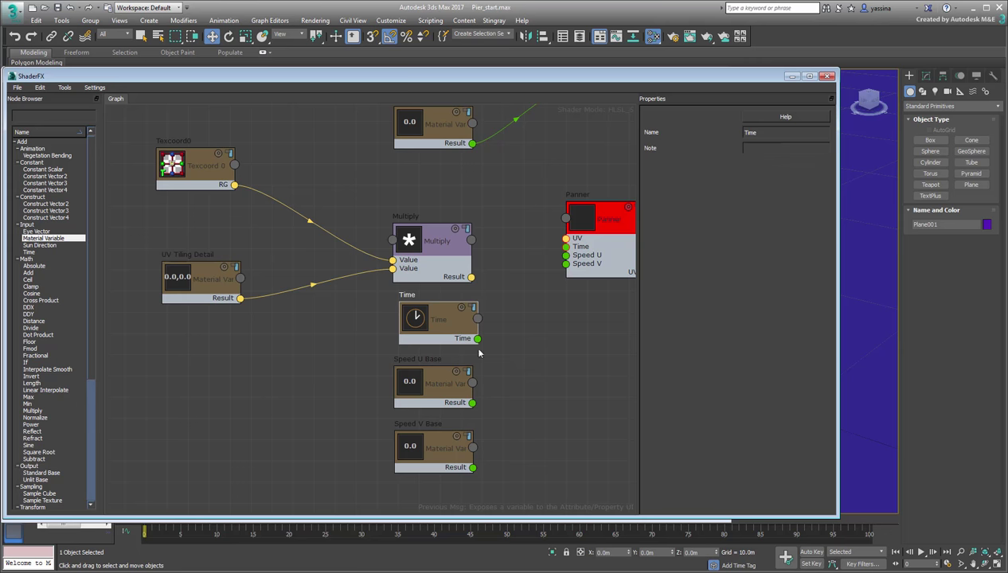
{"action": "left_click", "coordinate": [430, 379]}
{"action": "left_click_drag", "start_coordinate": [769, 134], "coordinate": [797, 133]}
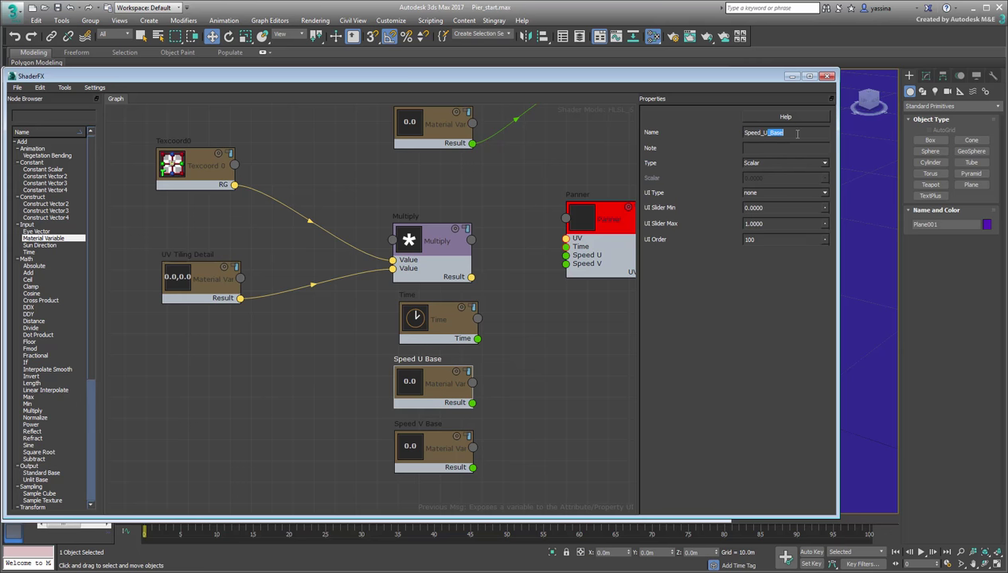
{"action": "type", "text": "Detail"}
{"action": "key", "text": "Return"}
{"action": "left_click", "coordinate": [429, 452]}
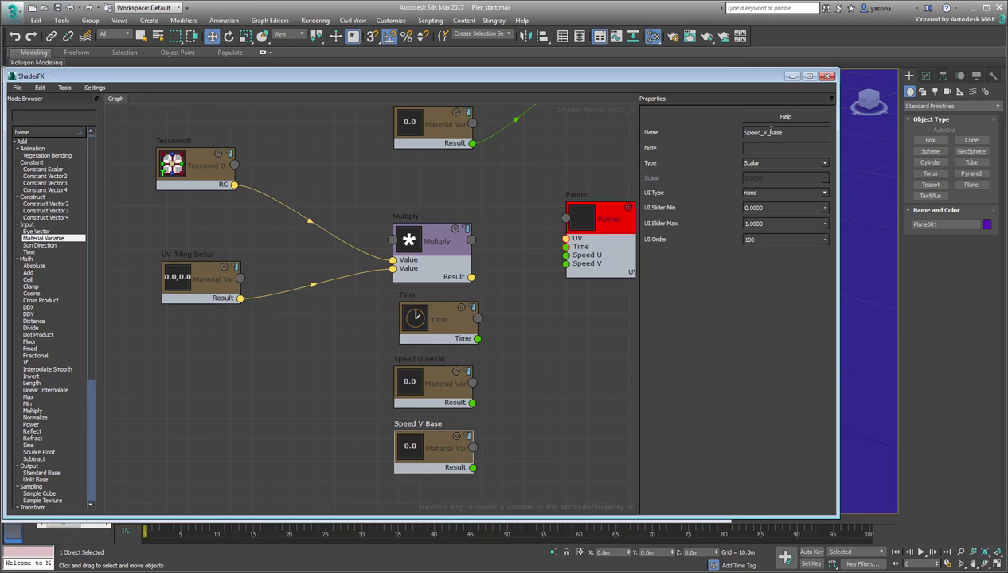
{"action": "left_click_drag", "start_coordinate": [769, 133], "coordinate": [784, 133]}
{"action": "type", "text": "Detail"}
{"action": "key", "text": "Return"}
- Wire the lower Multiply, Time, Speed U Detail and Speed V Detail into the second Panner
{"action": "left_click_drag", "start_coordinate": [472, 277], "coordinate": [566, 238]}
{"action": "left_click_drag", "start_coordinate": [477, 339], "coordinate": [566, 247]}
{"action": "left_click_drag", "start_coordinate": [472, 403], "coordinate": [566, 255]}
{"action": "left_click_drag", "start_coordinate": [473, 467], "coordinate": [566, 266]}
{"action": "scroll", "coordinate": [565, 271], "scroll_direction": "down", "scroll_amount": 6}
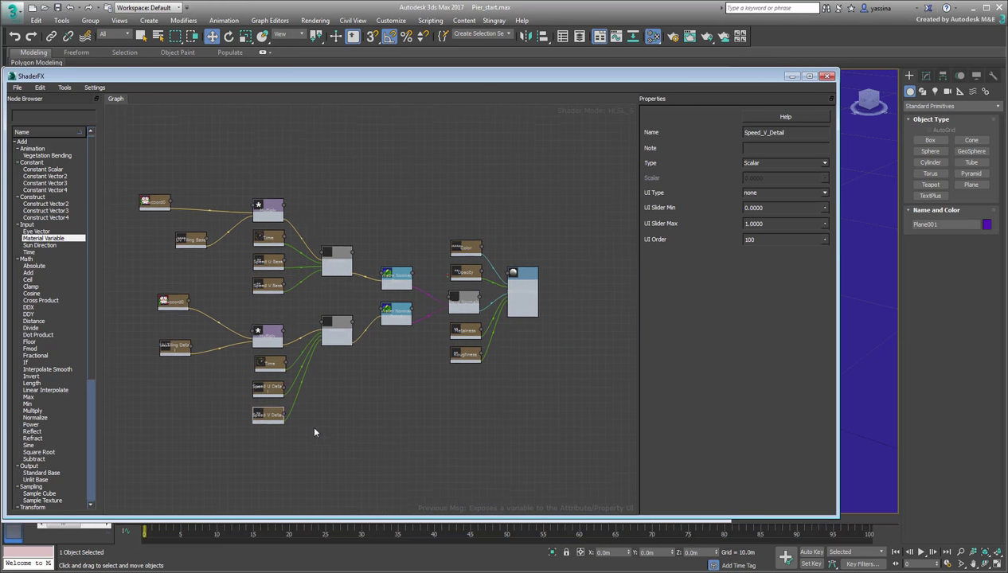
- Delete the duplicate Texcoord0 and connect the remaining one to the lower Multiply
{"action": "scroll", "coordinate": [185, 342], "scroll_direction": "up", "scroll_amount": 5}
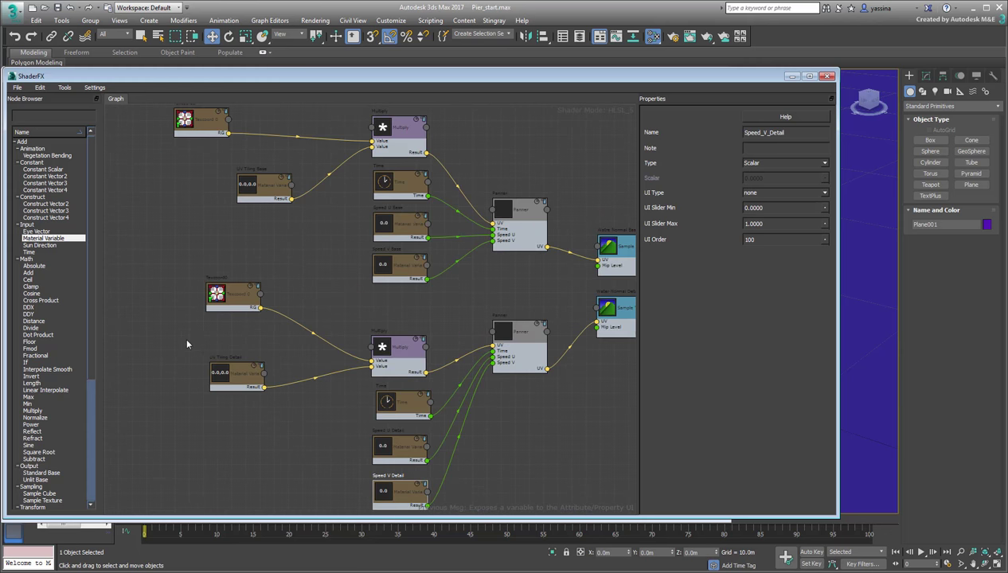
{"action": "left_click_drag", "start_coordinate": [287, 330], "coordinate": [167, 356]}
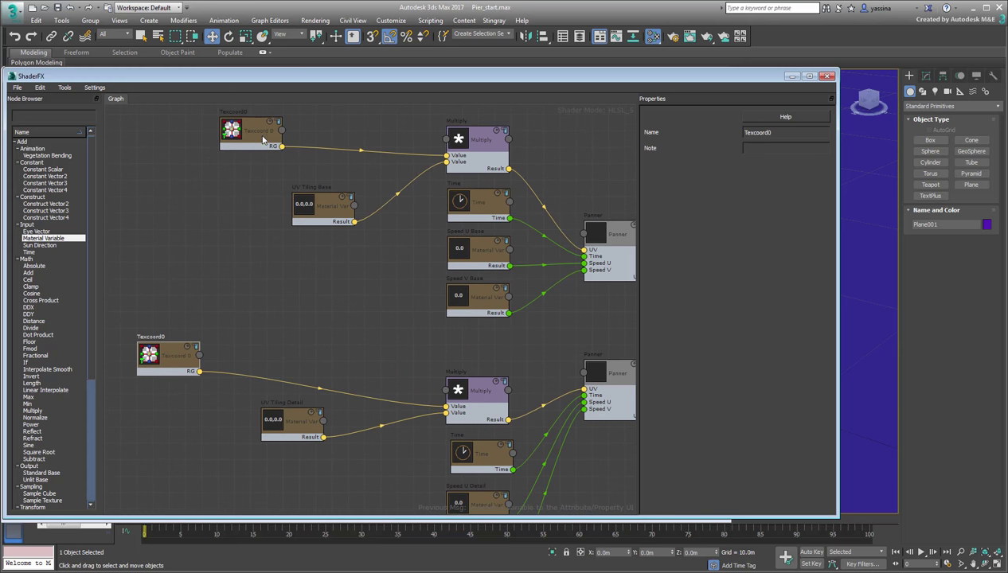
{"action": "left_click_drag", "start_coordinate": [262, 140], "coordinate": [175, 292]}
{"action": "left_click", "coordinate": [169, 360]}
{"action": "key", "text": "Delete"}
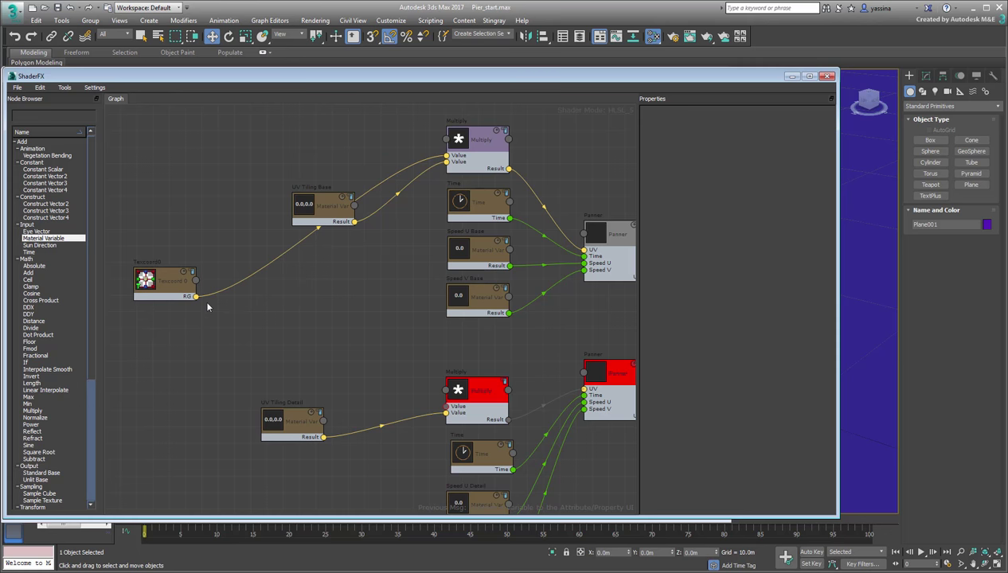
{"action": "left_click_drag", "start_coordinate": [195, 296], "coordinate": [446, 408]}
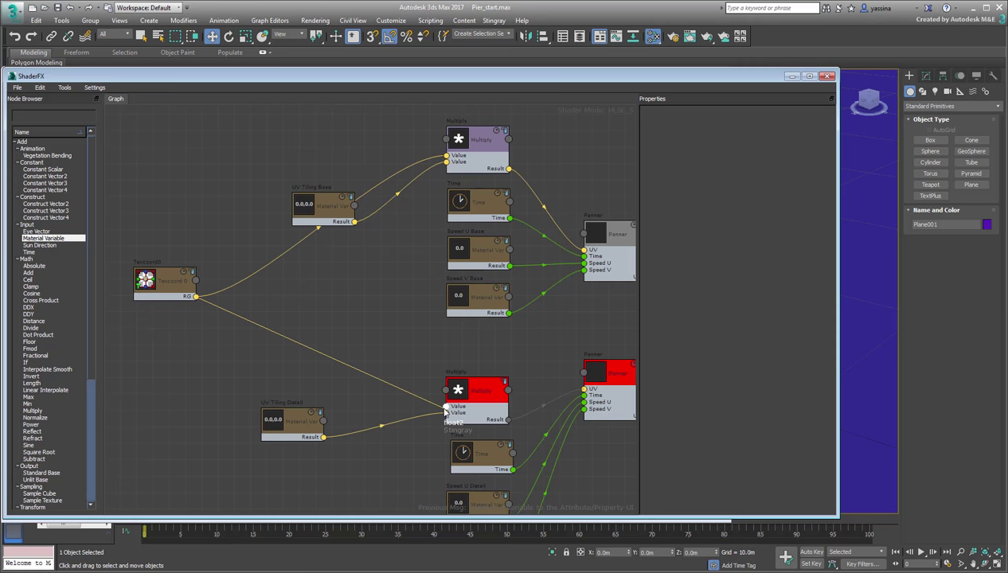
- Reposition the shared Texcoord0 node and centre the whole node network in view
{"action": "left_click_drag", "start_coordinate": [169, 285], "coordinate": [145, 325]}
{"action": "scroll", "coordinate": [354, 265], "scroll_direction": "down", "scroll_amount": 5}
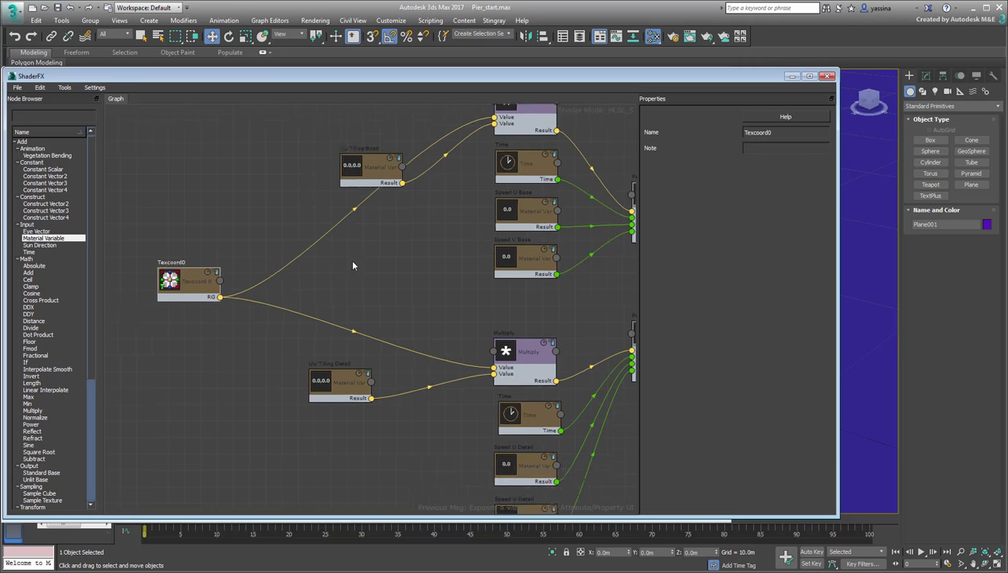
{"action": "middle_click_drag", "start_coordinate": [289, 350], "coordinate": [355, 347]}
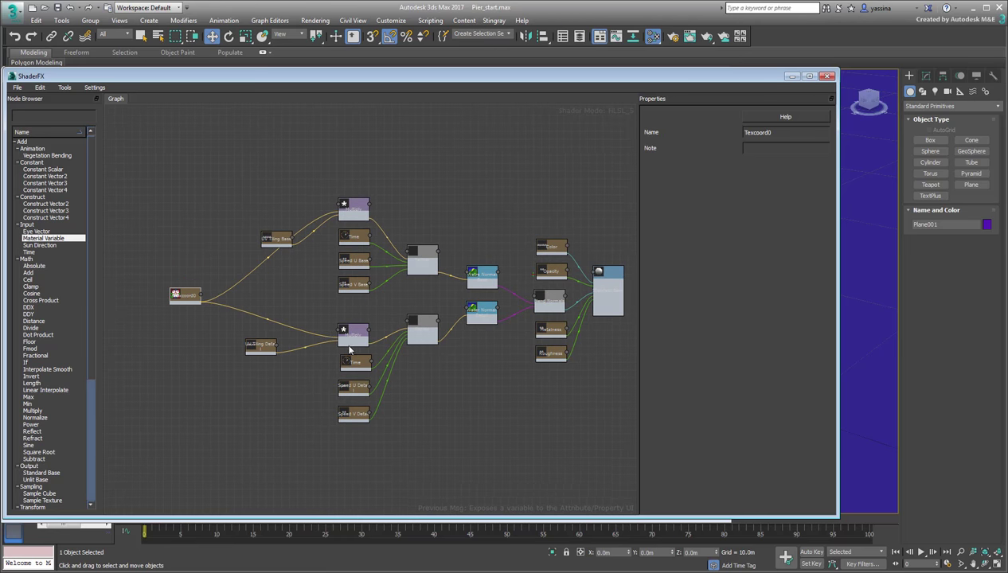
{"action": "middle_click_drag", "start_coordinate": [502, 393], "coordinate": [472, 397]}
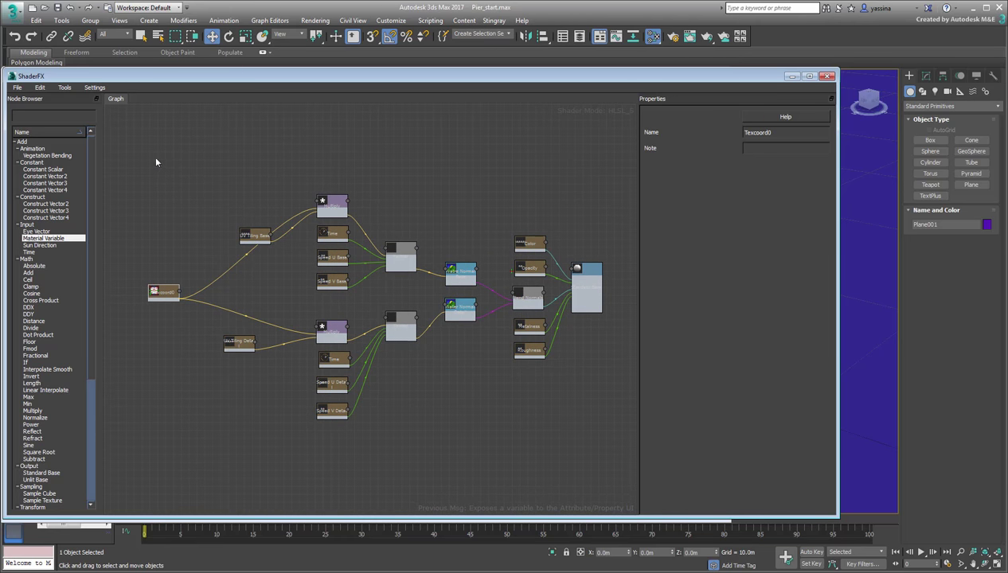
{"action": "left_click", "coordinate": [17, 88]}
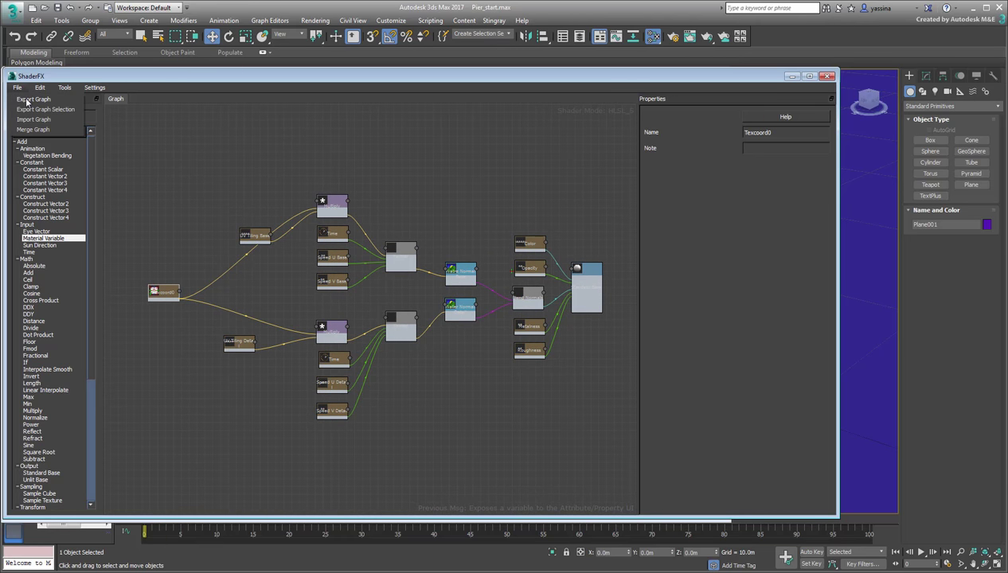
- Export the whole graph, overwriting the existing Ocean.sfx file
{"action": "left_click", "coordinate": [26, 99]}
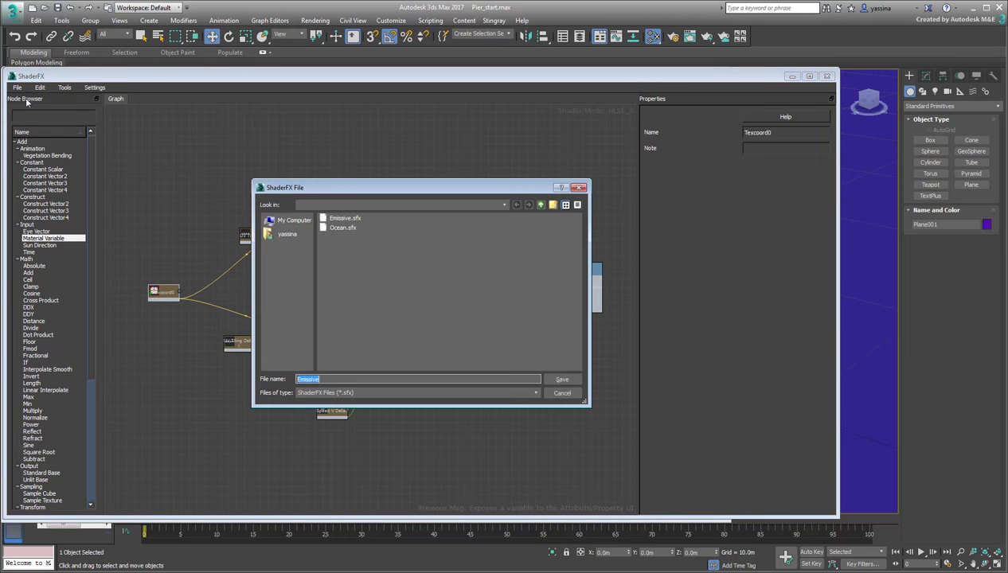
{"action": "left_click", "coordinate": [345, 228]}
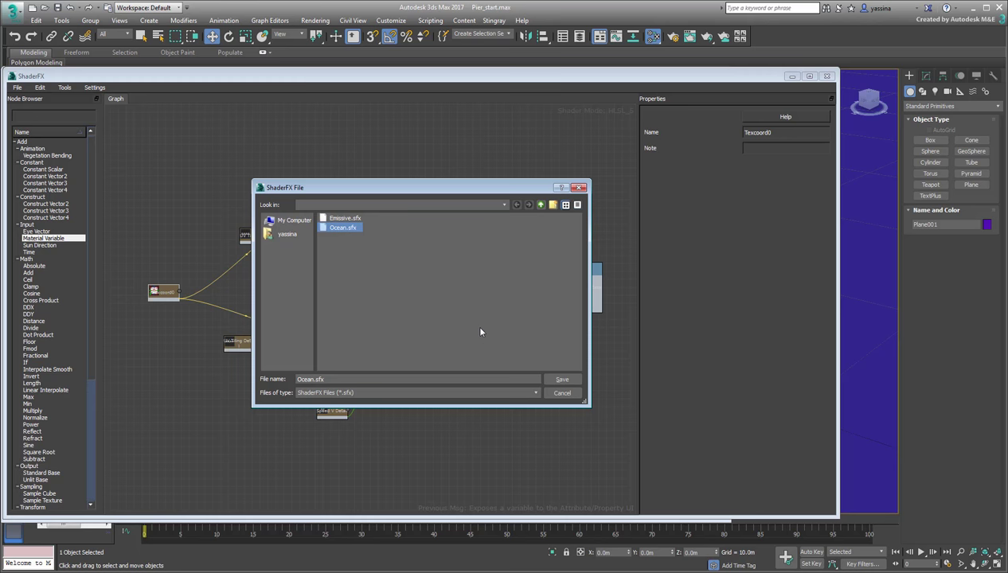
{"action": "key", "text": "Return"}
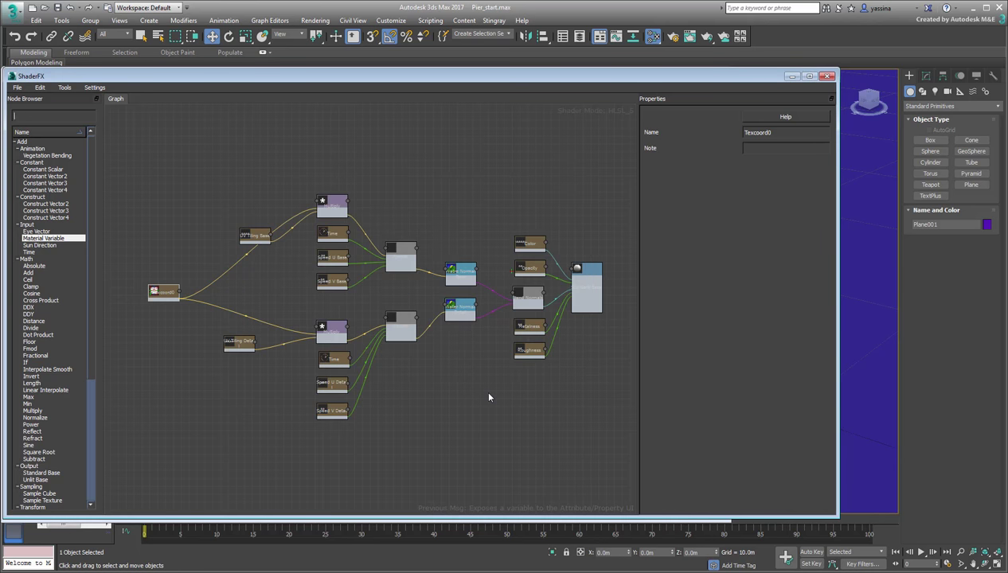
- Close ShaderFX and assign the Ocean_Shader material to Plane001
{"action": "left_click", "coordinate": [827, 76]}
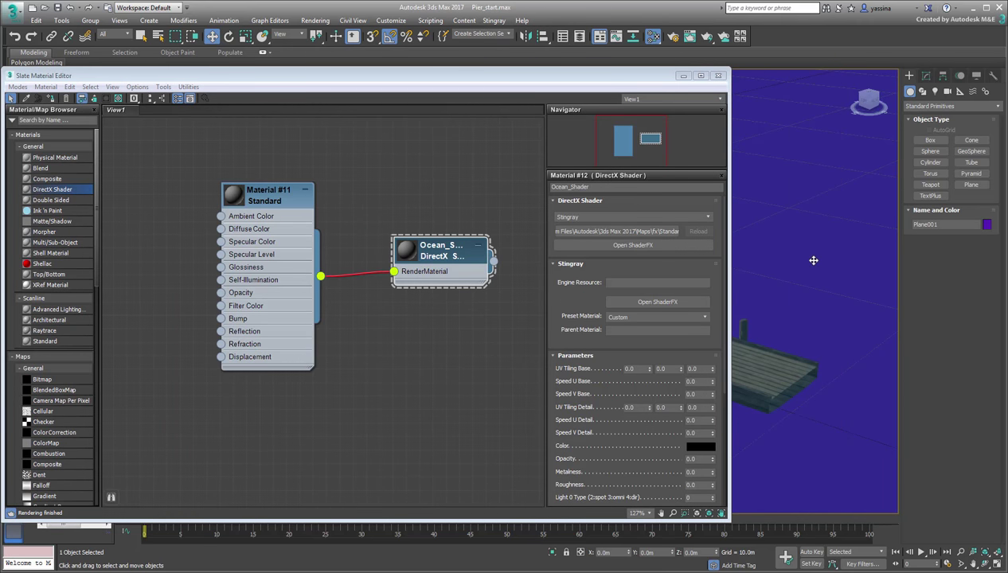
{"action": "right_click", "coordinate": [450, 257]}
{"action": "left_click", "coordinate": [476, 272]}
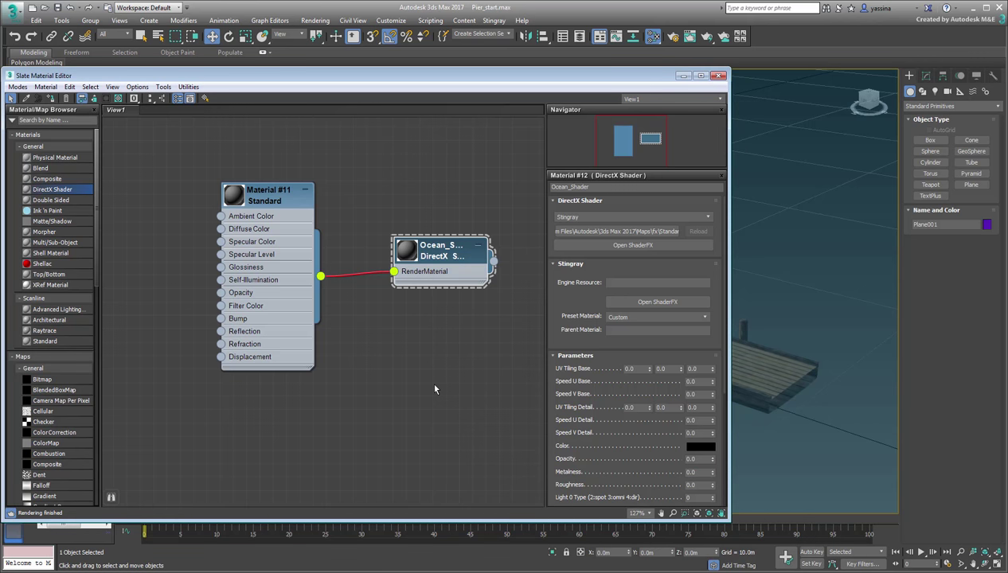
- Select both material nodes in the Slate view and delete them
{"action": "middle_click_drag", "start_coordinate": [409, 378], "coordinate": [387, 381]}
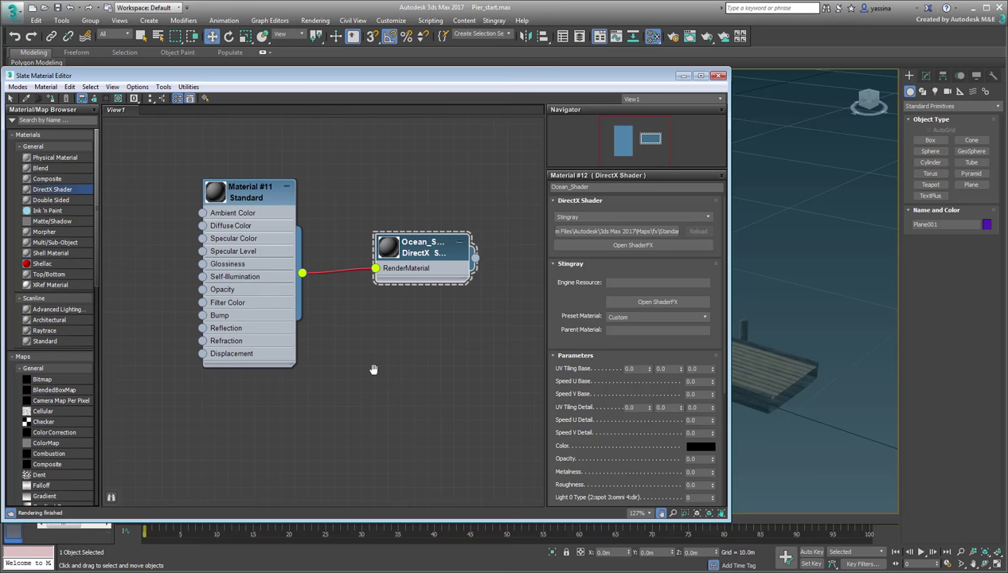
{"action": "left_click_drag", "start_coordinate": [505, 149], "coordinate": [157, 442]}
{"action": "key", "text": "Delete"}
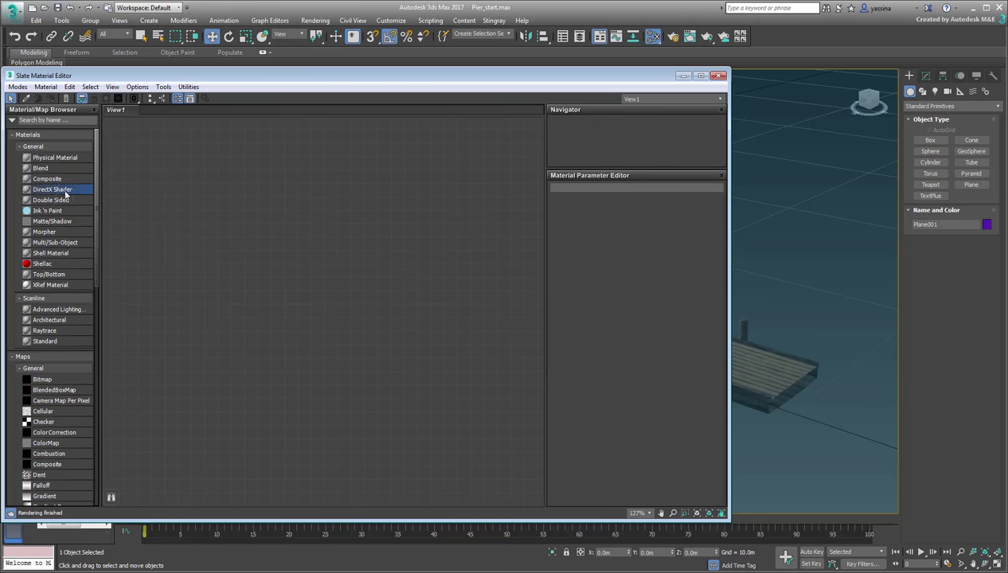
- Create a Stingray-type DirectX shader material and make its Standard Base graph unique
{"action": "key", "text": "ctrl+z"}
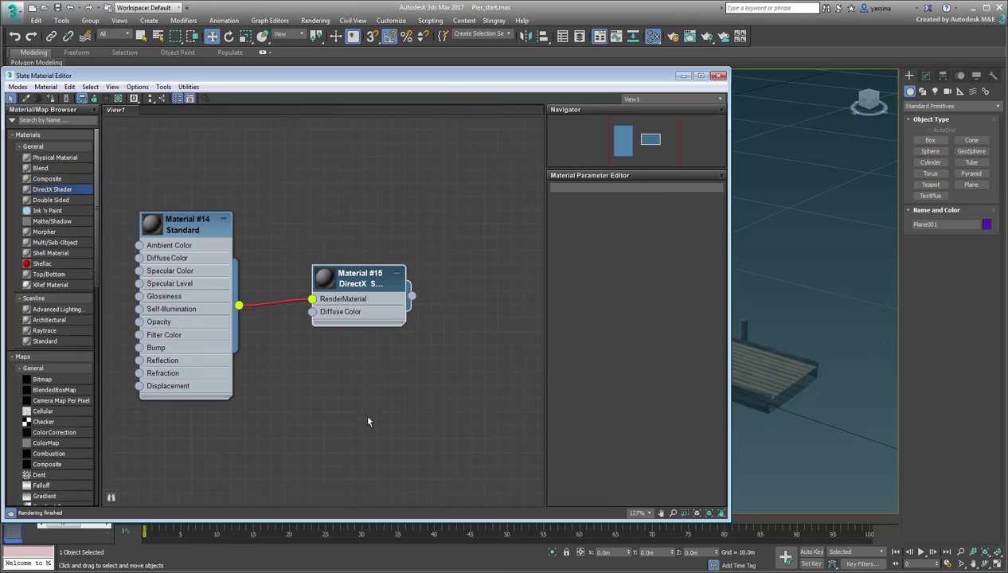
{"action": "double_click", "coordinate": [358, 287]}
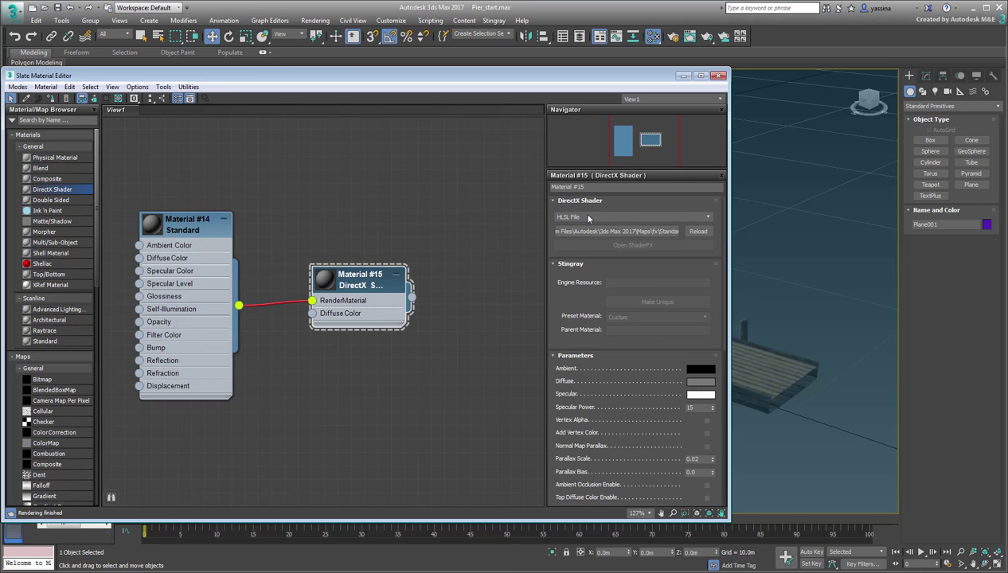
{"action": "left_click", "coordinate": [632, 217]}
{"action": "left_click", "coordinate": [573, 241]}
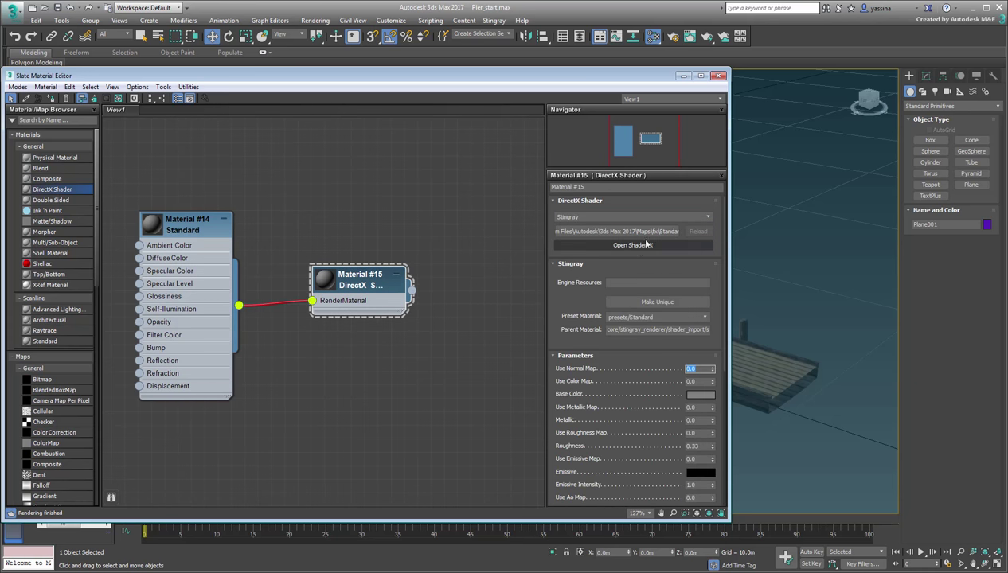
{"action": "left_click", "coordinate": [636, 245]}
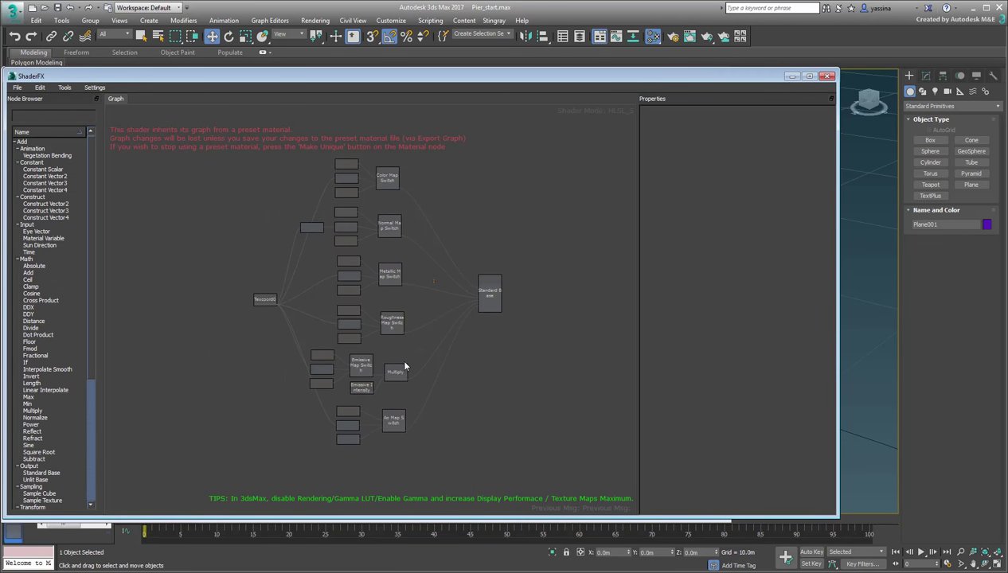
{"action": "middle_click_drag", "start_coordinate": [405, 367], "coordinate": [412, 364]}
{"action": "left_click", "coordinate": [497, 285]}
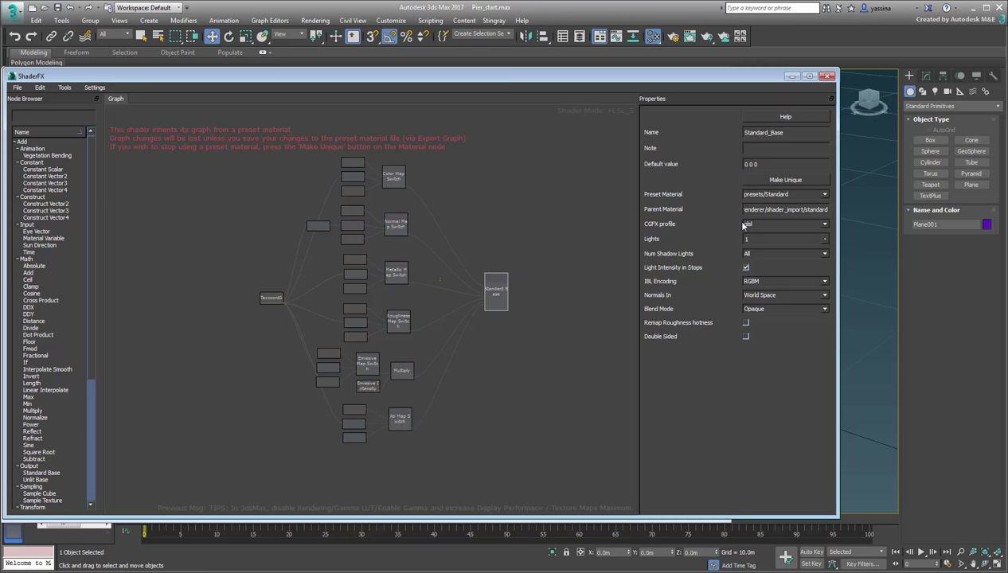
{"action": "left_click", "coordinate": [776, 178]}
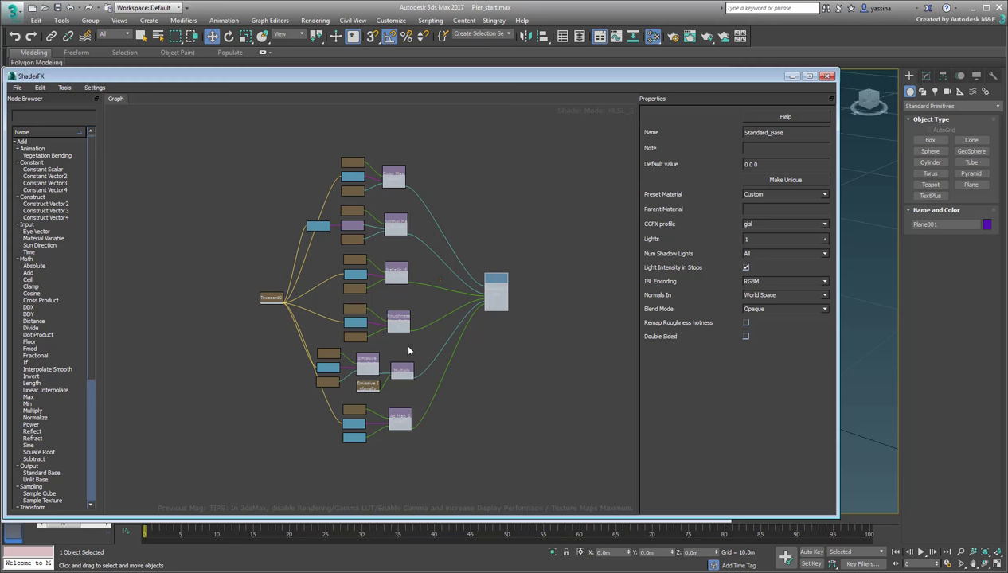
- Import the saved Ocean.sfx graph into the material's ShaderFX
{"action": "left_click", "coordinate": [17, 88]}
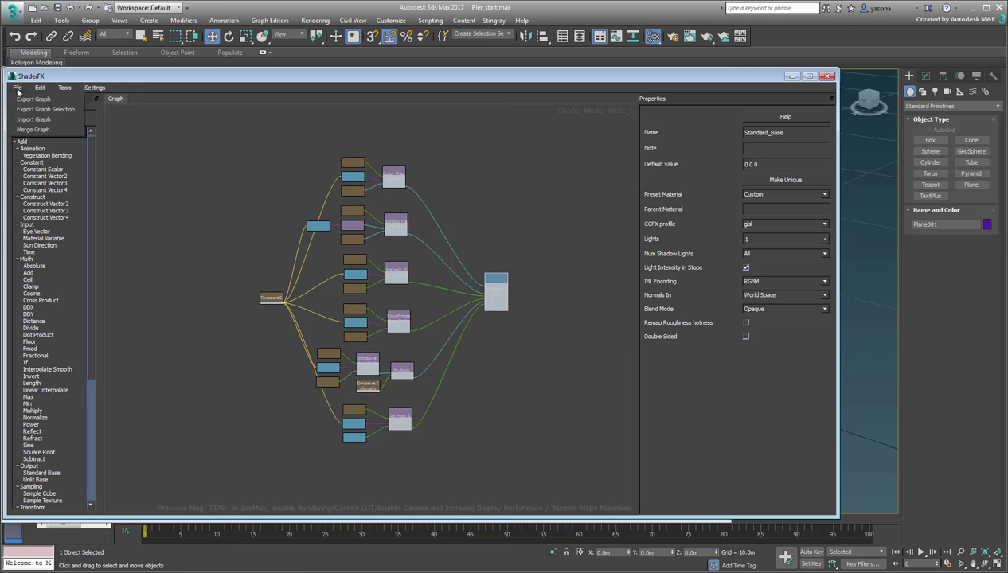
{"action": "left_click", "coordinate": [36, 119]}
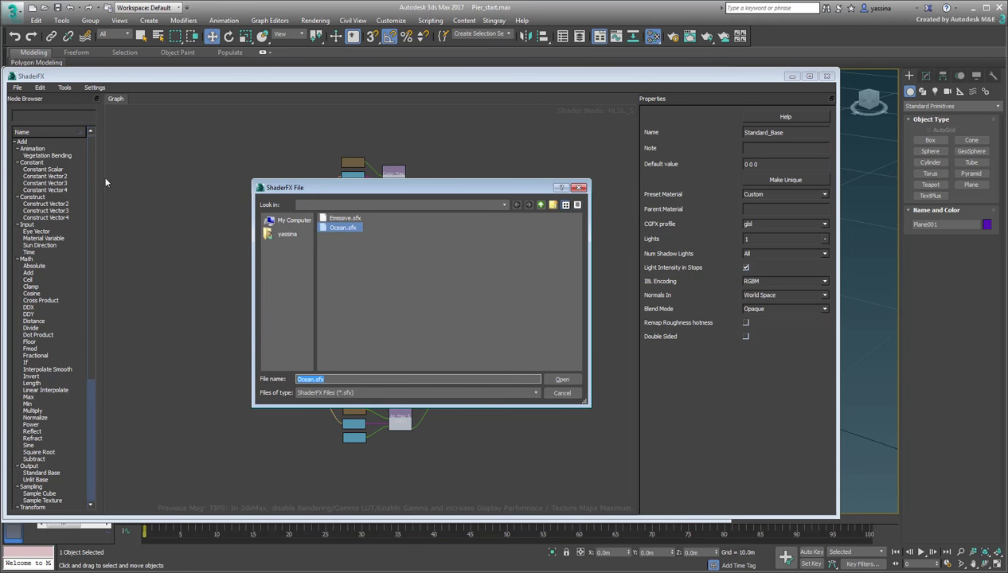
{"action": "left_click", "coordinate": [563, 379]}
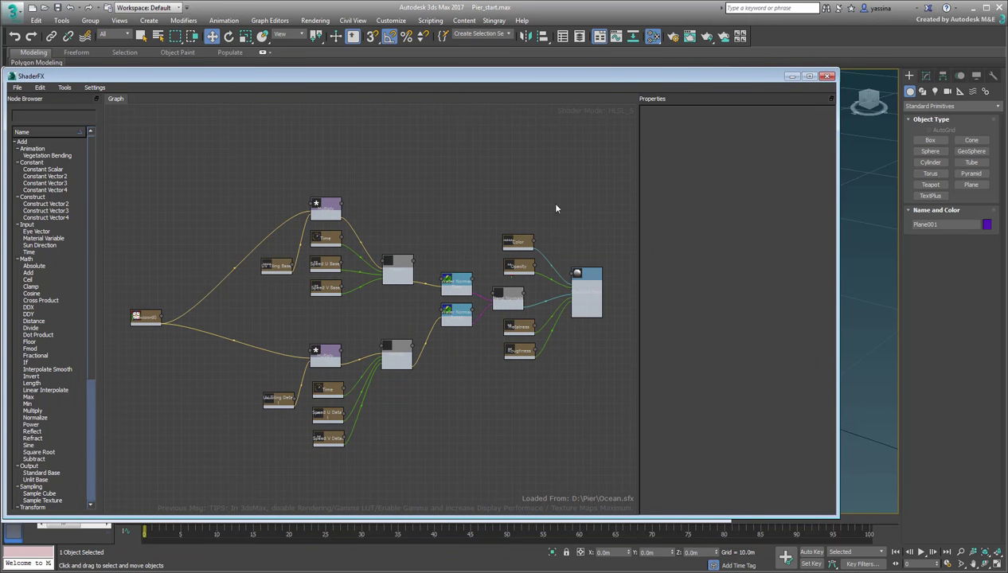
- Close ShaderFX, keep Material #11 and the Ocean shader nodes, and close the Slate Material Editor
{"action": "left_click", "coordinate": [828, 76]}
{"action": "left_click_drag", "start_coordinate": [463, 162], "coordinate": [169, 446]}
{"action": "key", "text": "Delete"}
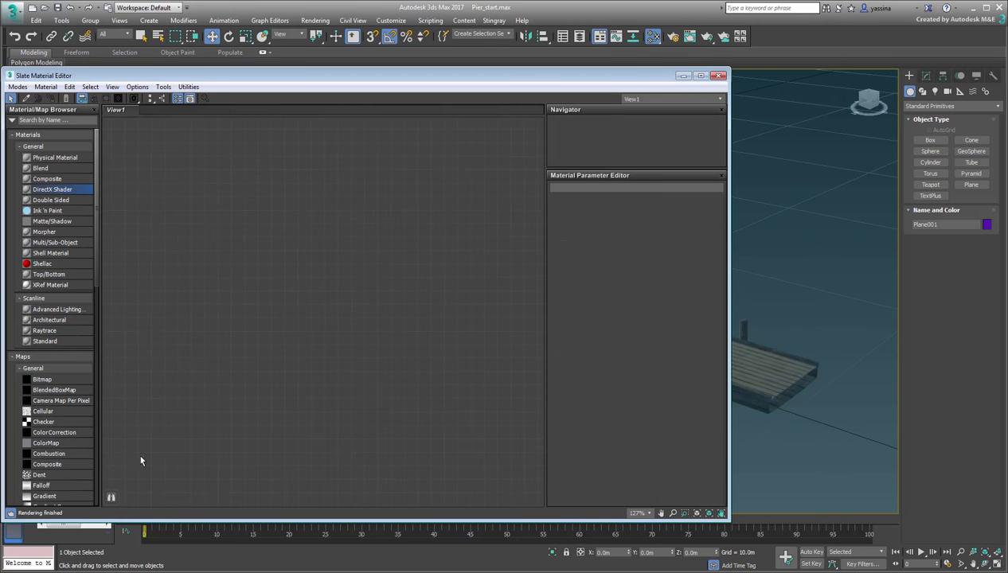
{"action": "key", "text": "ctrl+z"}
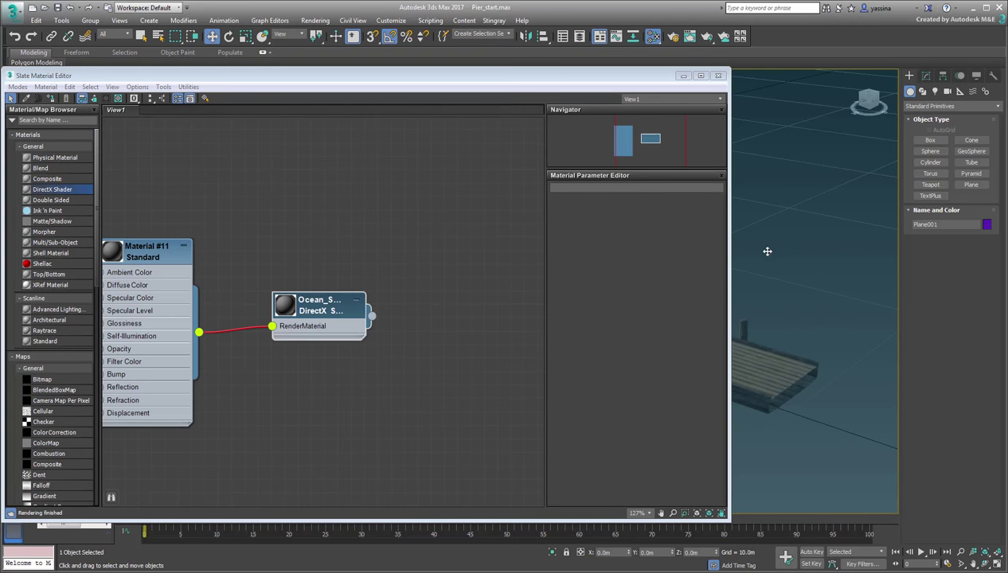
{"action": "middle_click_drag", "start_coordinate": [293, 354], "coordinate": [356, 324]}
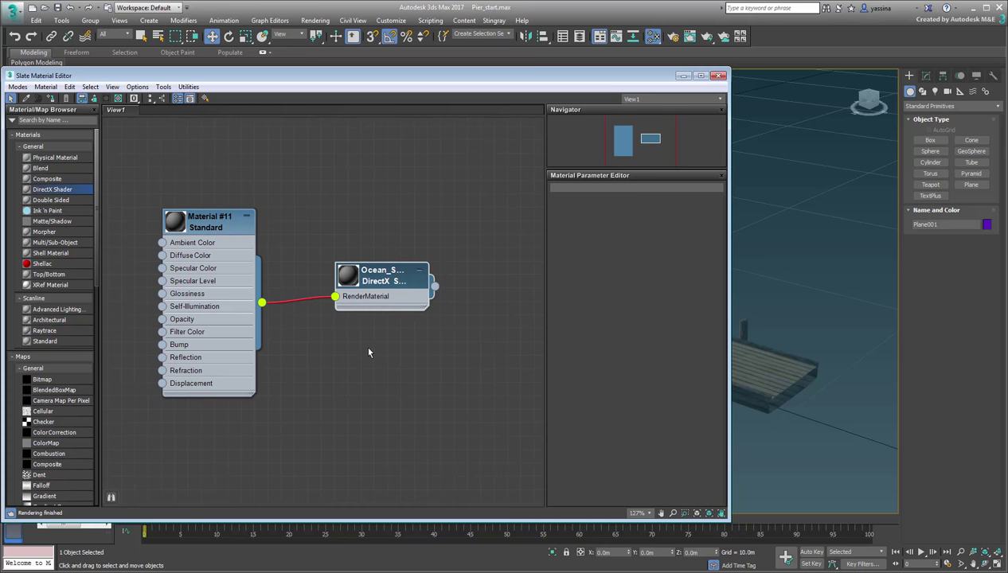
{"action": "left_click", "coordinate": [719, 75]}
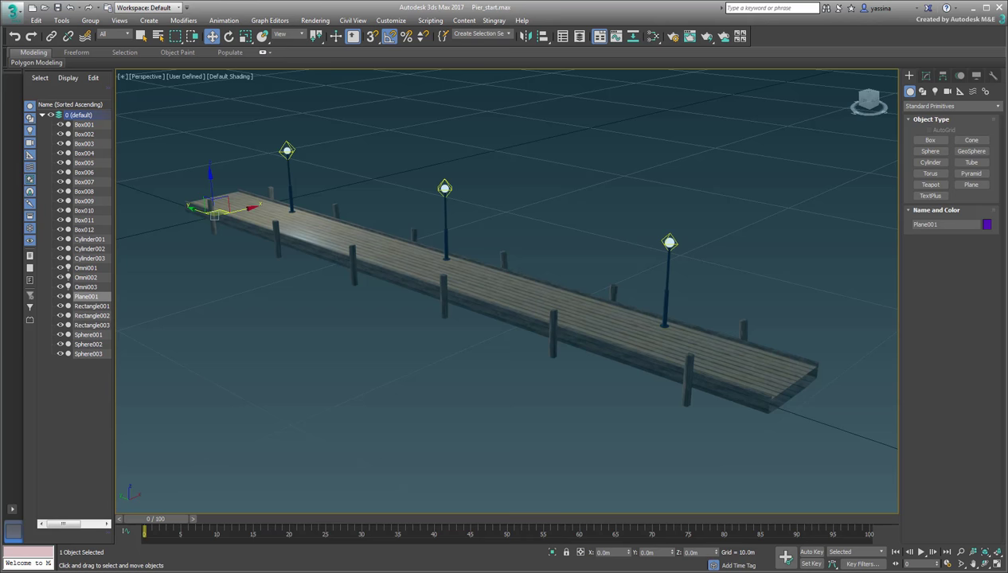
- Start a Send All export to Stingray, saving into the Pier project's content folder
{"action": "left_click", "coordinate": [494, 20]}
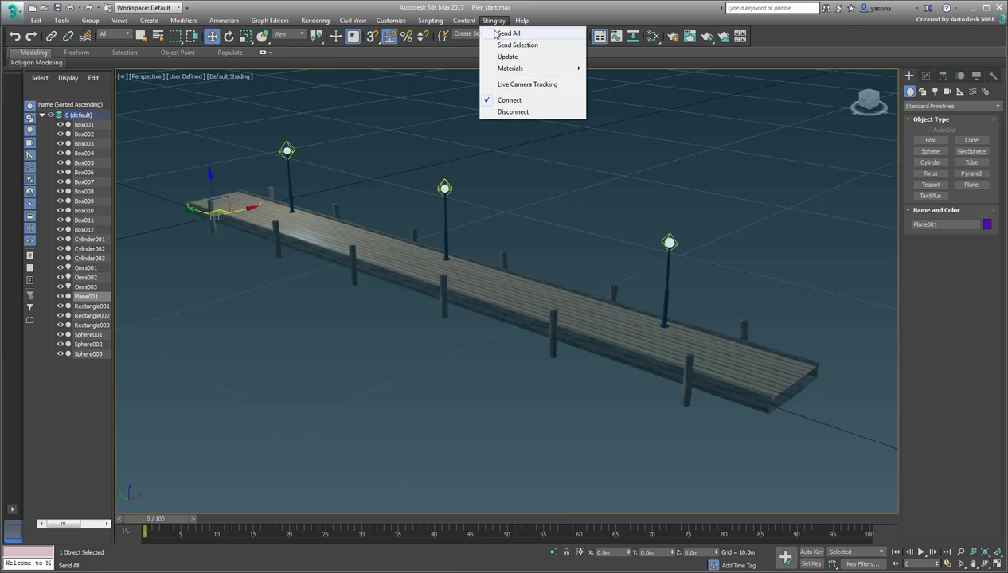
{"action": "left_click", "coordinate": [499, 33]}
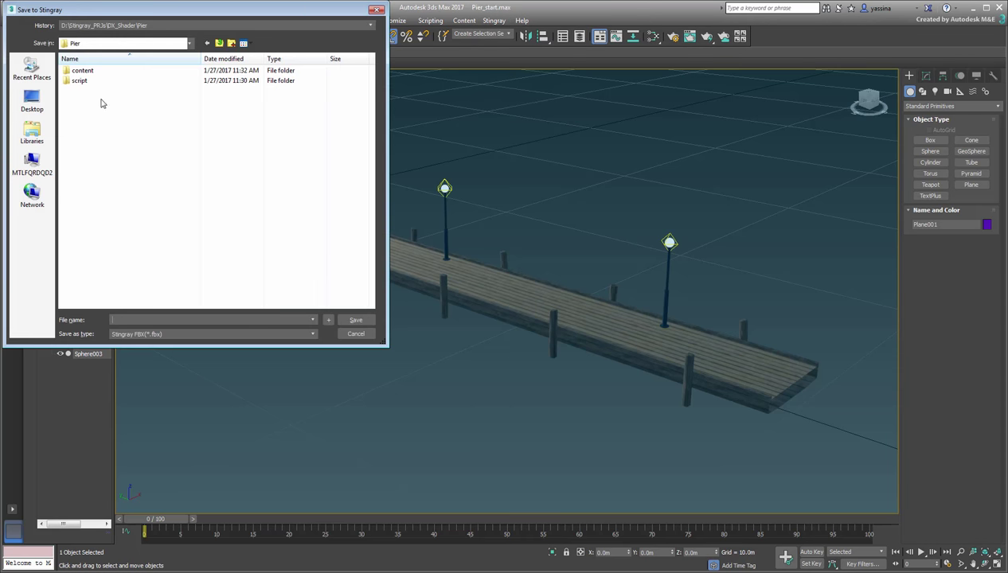
{"action": "double_click", "coordinate": [80, 70]}
{"action": "left_click", "coordinate": [155, 319]}
- Export the scene as 'Ocean' and import it into the Stingray project
{"action": "type", "text": "O"}
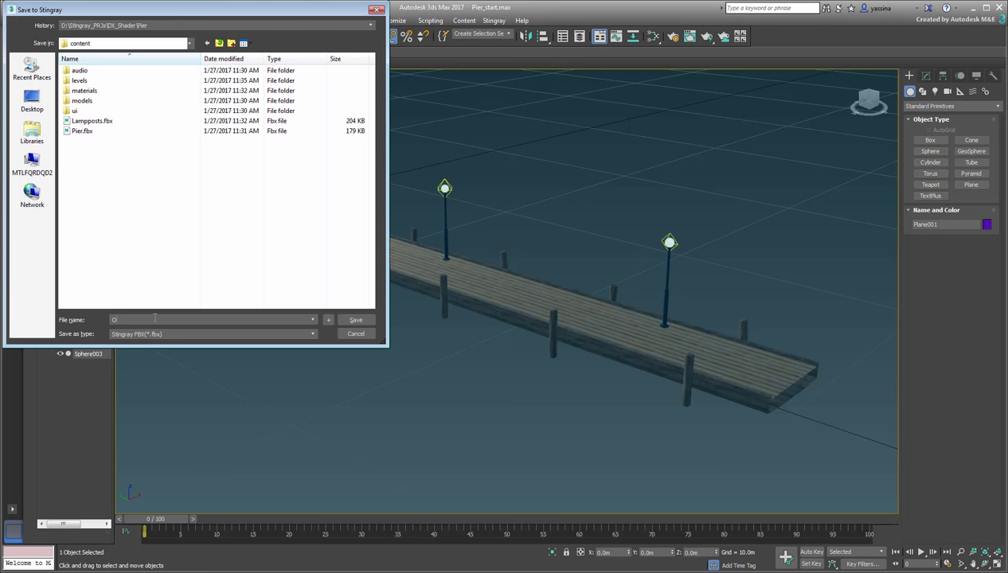
{"action": "type", "text": "cean"}
{"action": "key", "text": "Return"}
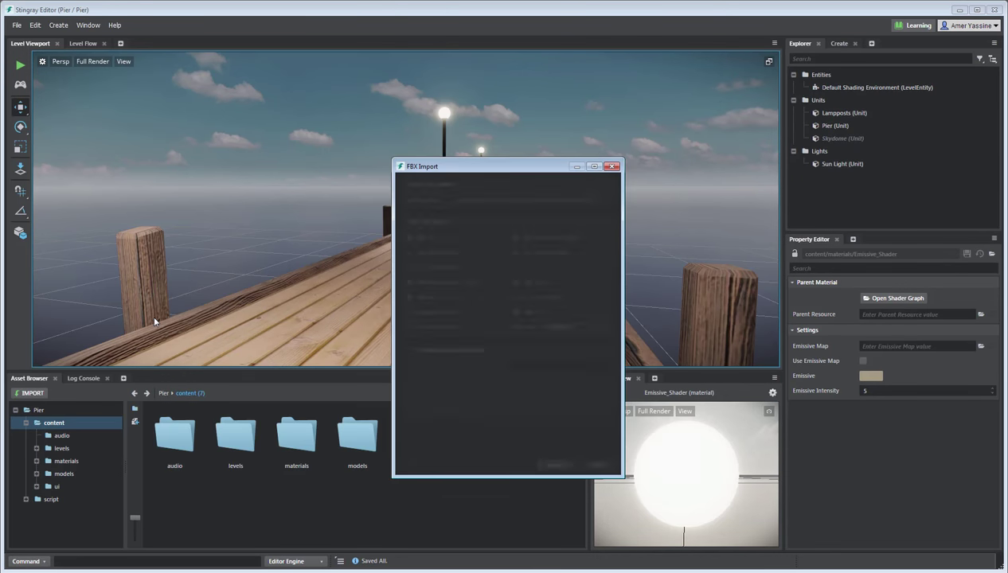
{"action": "left_click", "coordinate": [556, 466]}
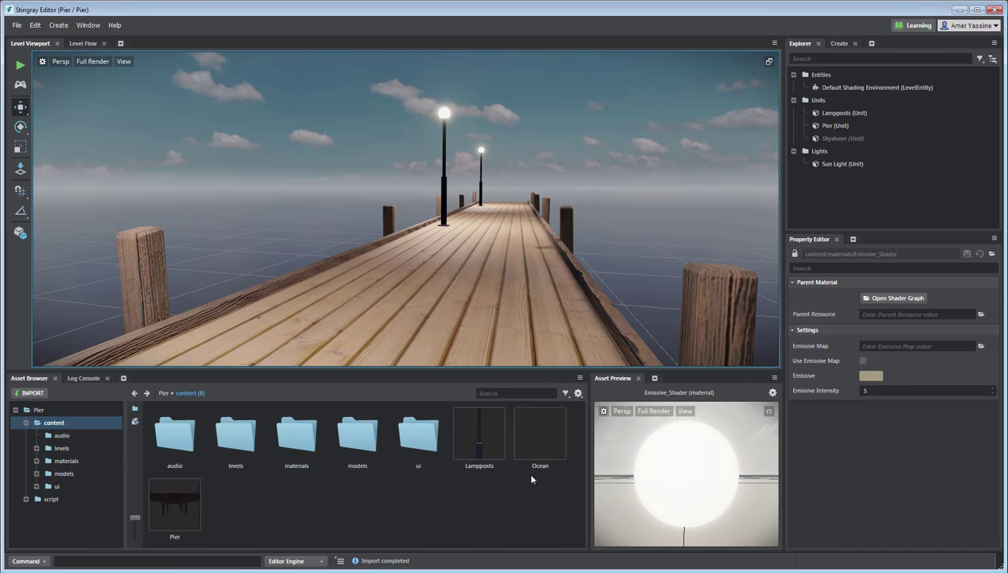
- Place the Ocean model in the level at X 0, Y 0 and go to its Ocean_Shader material
{"action": "left_click_drag", "start_coordinate": [536, 439], "coordinate": [629, 259]}
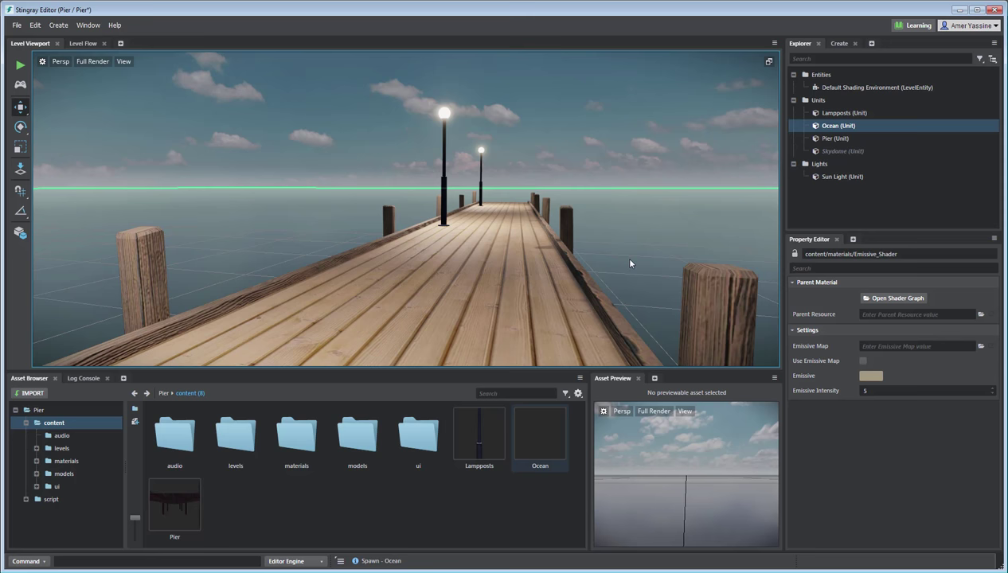
{"action": "left_click", "coordinate": [851, 402]}
{"action": "left_click", "coordinate": [846, 412]}
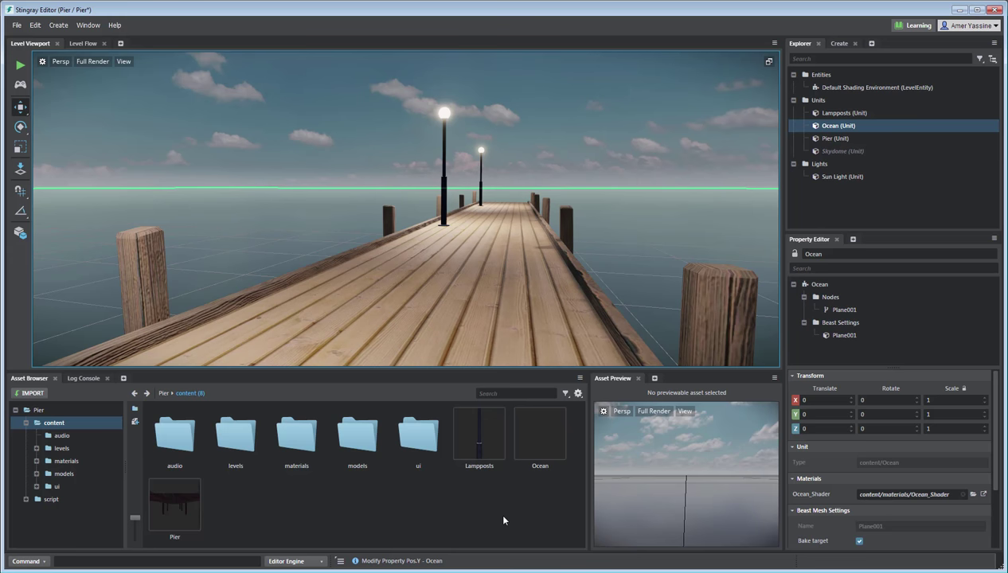
{"action": "key", "text": "g"}
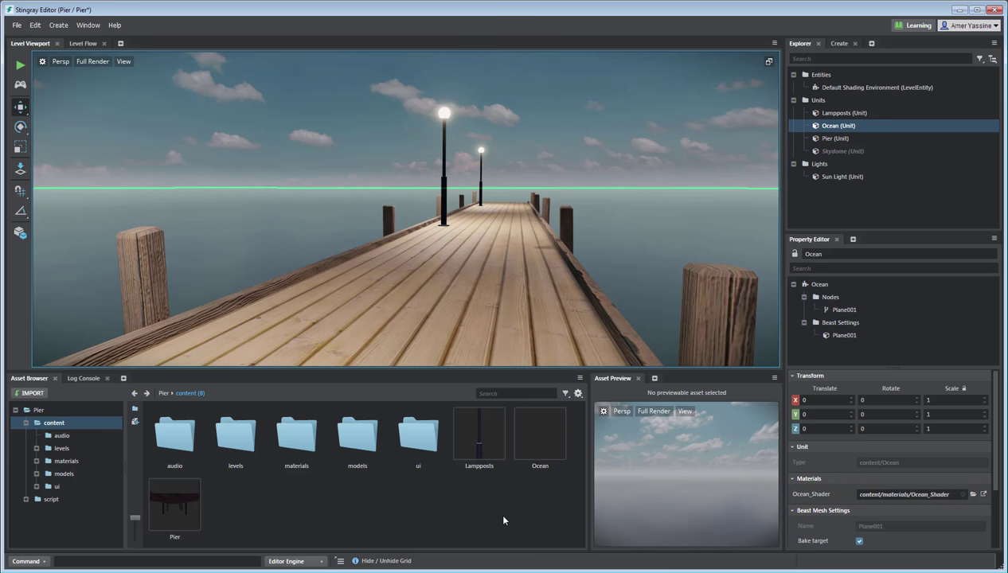
{"action": "left_click", "coordinate": [983, 496]}
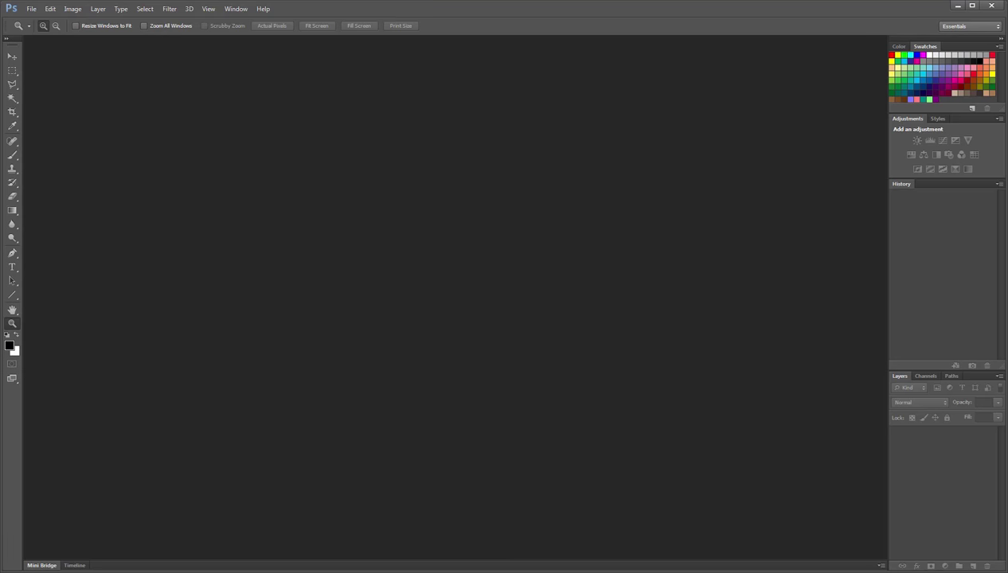
- Create a new 512x512 transparent Photoshop document
{"action": "left_click", "coordinate": [32, 9]}
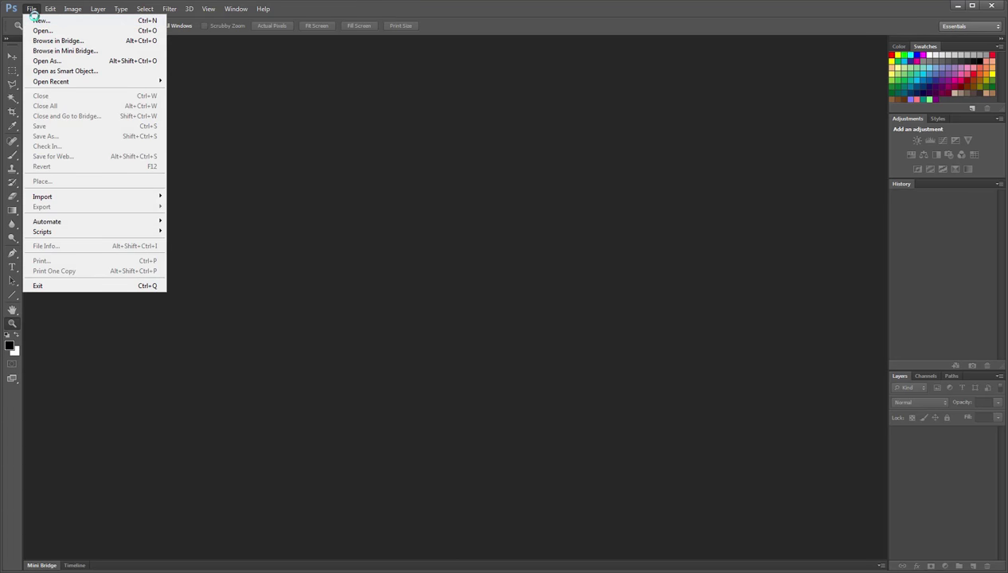
{"action": "left_click", "coordinate": [40, 20]}
{"action": "left_click", "coordinate": [470, 215]}
{"action": "double_click", "coordinate": [458, 215]}
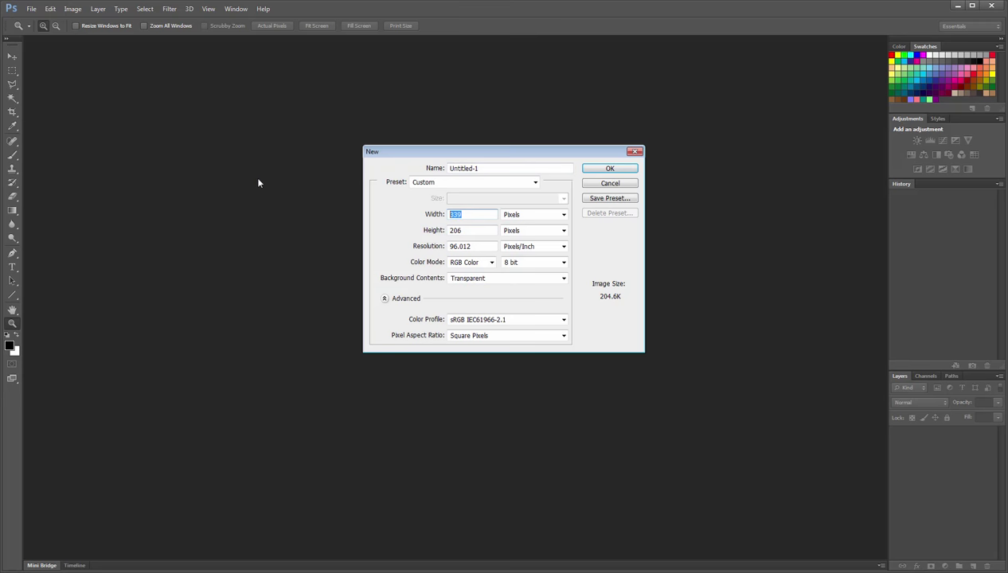
{"action": "type", "text": "512"}
{"action": "key", "text": "Tab"}
{"action": "type", "text": "512"}
{"action": "key", "text": "Return"}
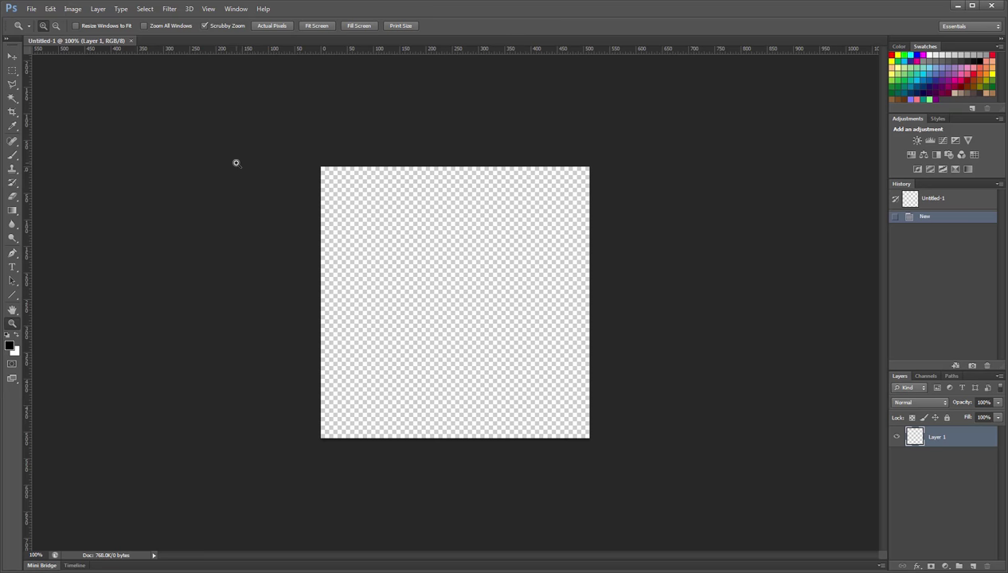
- Swap the colours and fill the layer with Render Clouds
{"action": "left_click", "coordinate": [17, 338]}
{"action": "left_click", "coordinate": [170, 9]}
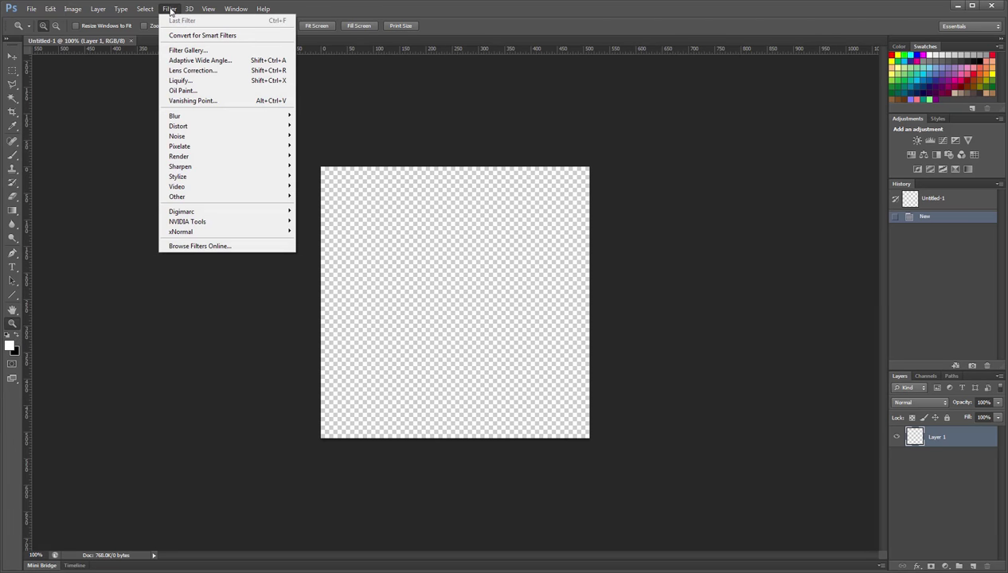
{"action": "mouse_move", "coordinate": [189, 159]}
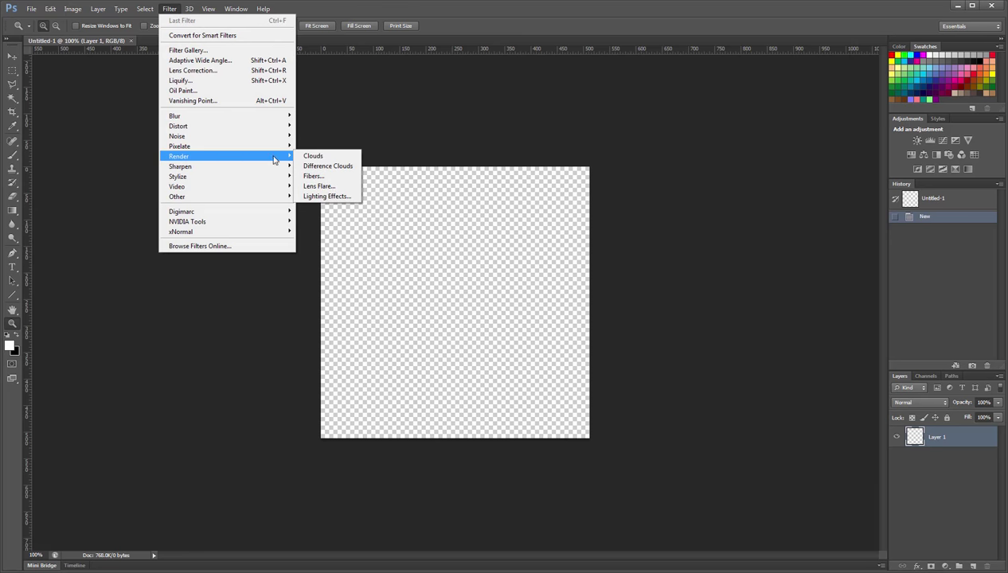
{"action": "left_click", "coordinate": [317, 158]}
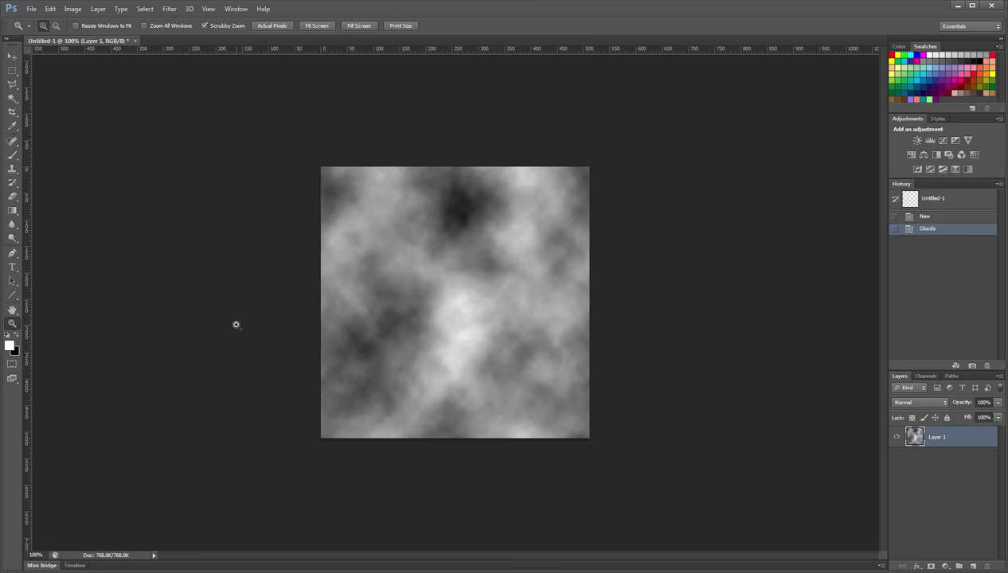
- Convert the clouds into a normal map with the NVIDIA filter at 3x3, then view wave_AB.jpg
{"action": "left_click", "coordinate": [170, 10]}
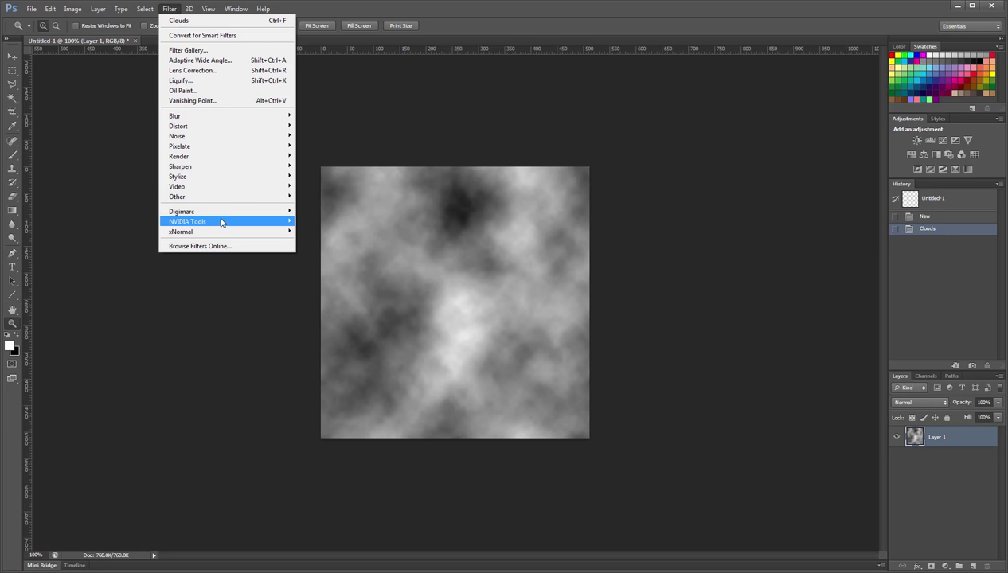
{"action": "mouse_move", "coordinate": [222, 223]}
{"action": "left_click", "coordinate": [327, 222]}
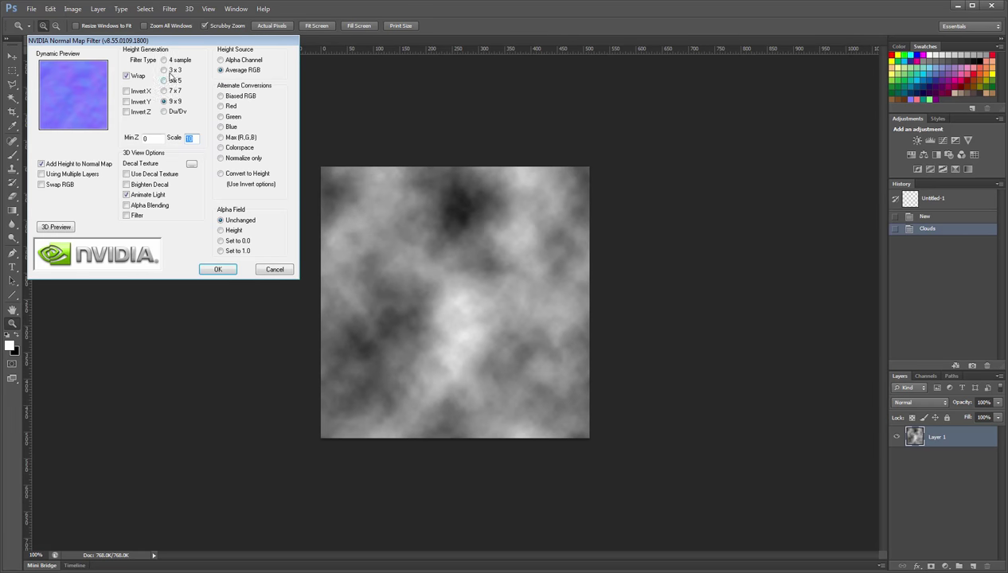
{"action": "left_click", "coordinate": [170, 73]}
{"action": "left_click", "coordinate": [218, 270]}
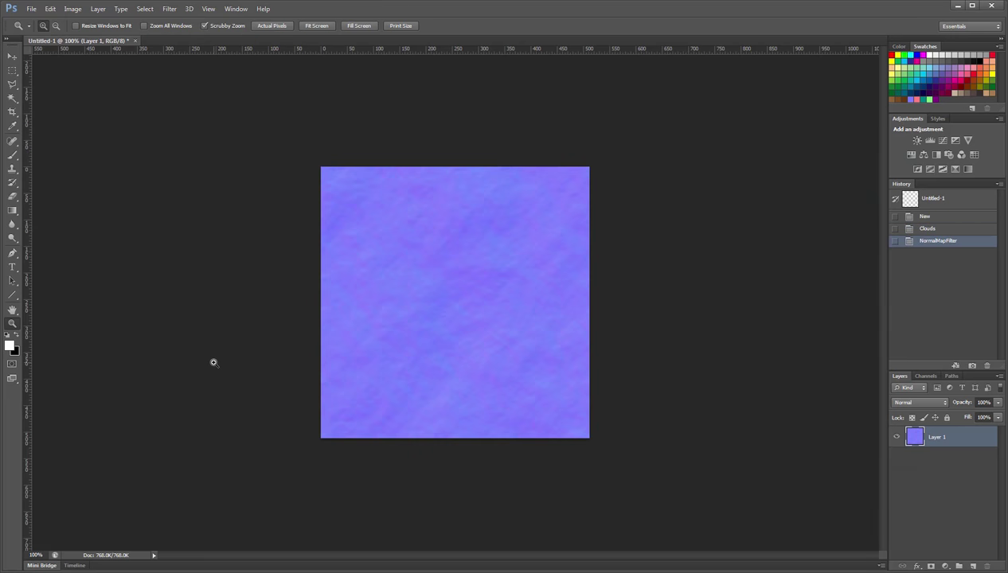
{"action": "key", "text": "alt+Tab"}
{"action": "double_click", "coordinate": [575, 235]}
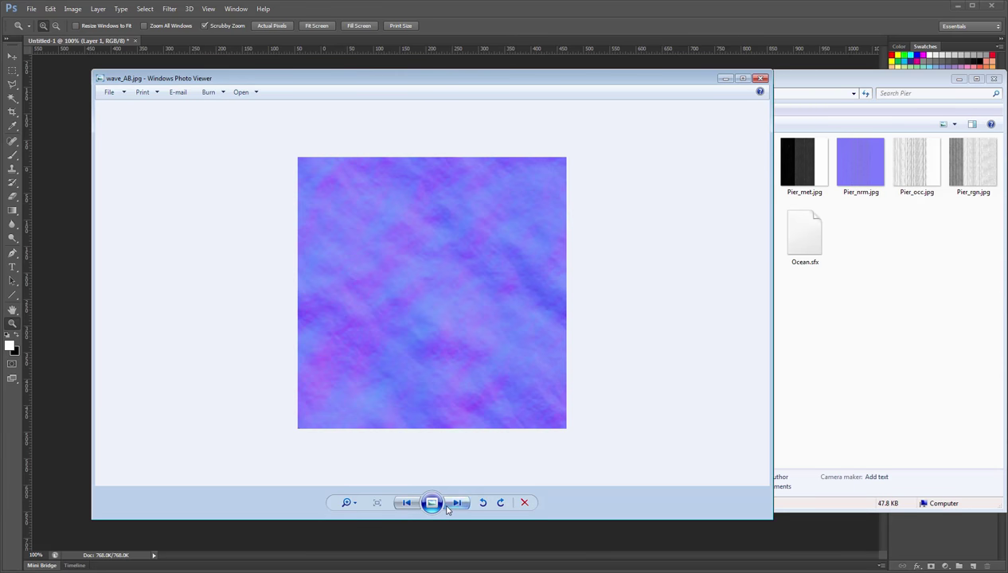
- Close the wave_AB.jpg preview in Photo Viewer and minimize the Pier folder window
{"action": "left_click", "coordinate": [457, 503]}
{"action": "left_click", "coordinate": [406, 503]}
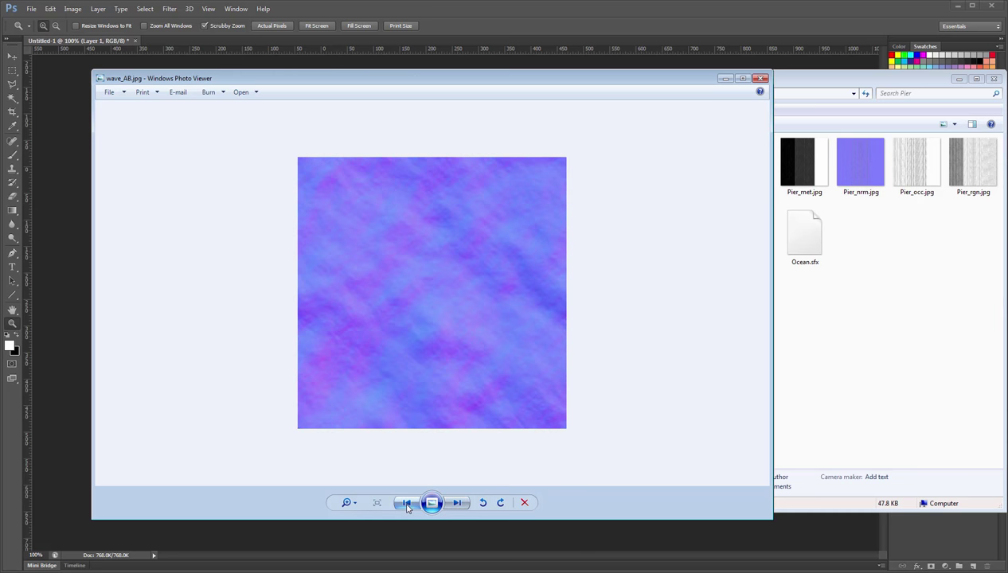
{"action": "left_click", "coordinate": [760, 78]}
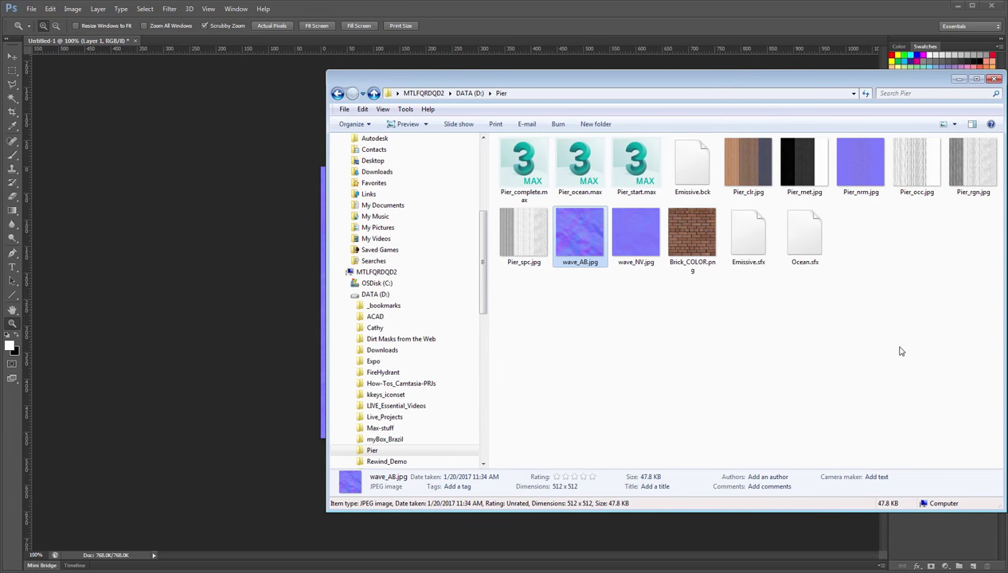
{"action": "left_click", "coordinate": [959, 79]}
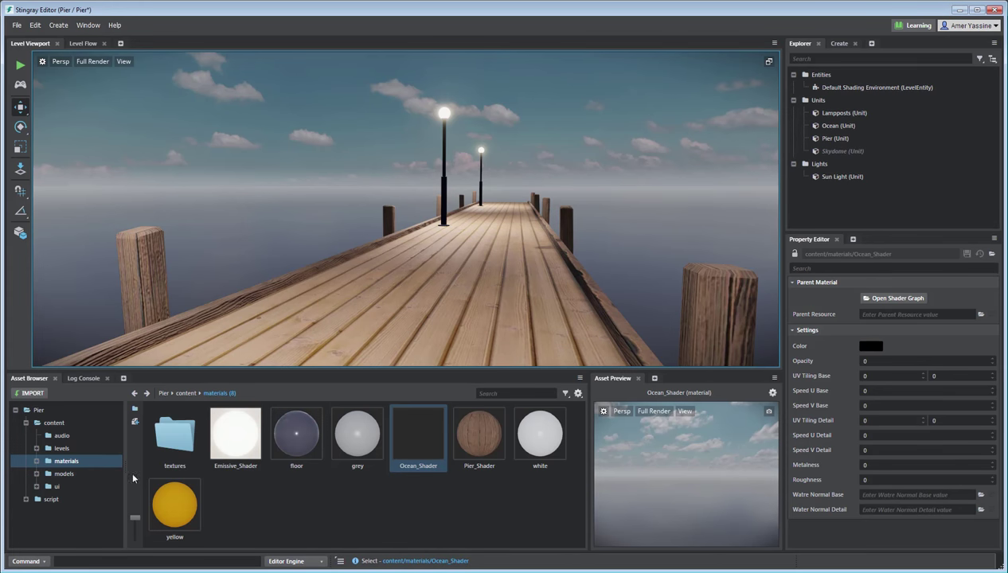
- Import wave_AB.jpg into textures and assign it to Watre Normal Base and Water Normal Detail
{"action": "double_click", "coordinate": [159, 443]}
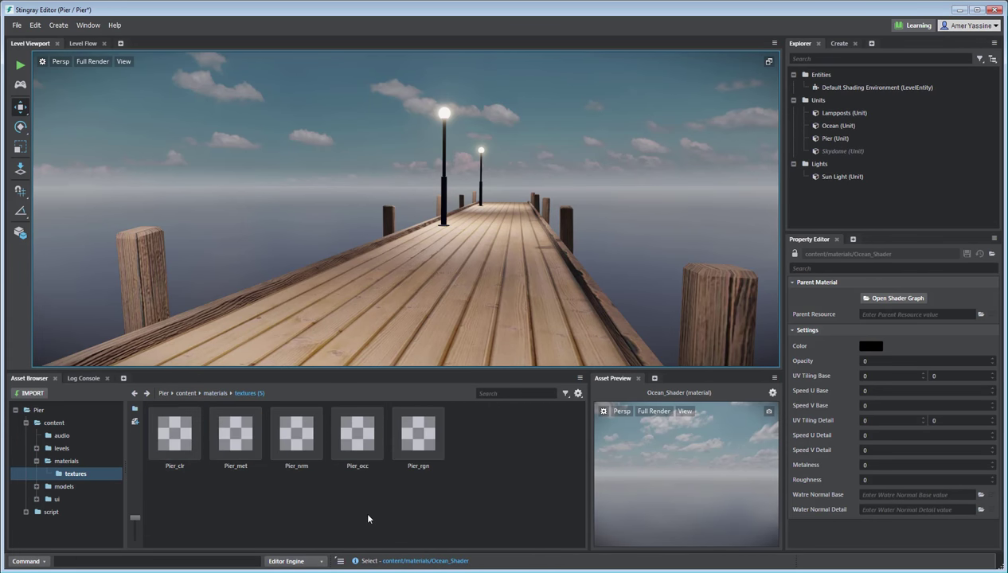
{"action": "key", "text": "alt+Tab"}
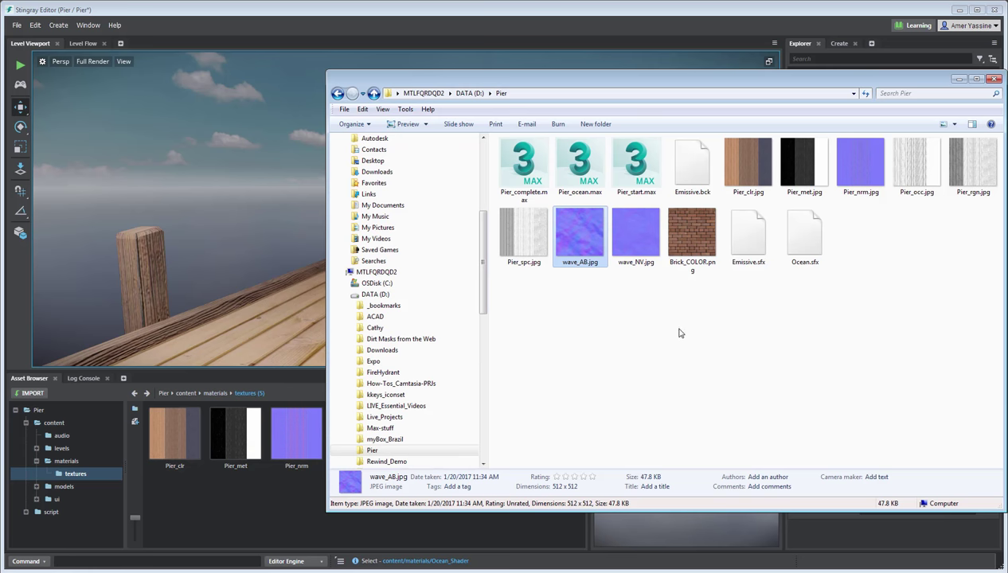
{"action": "left_click_drag", "start_coordinate": [580, 235], "coordinate": [212, 520]}
{"action": "left_click", "coordinate": [960, 79]}
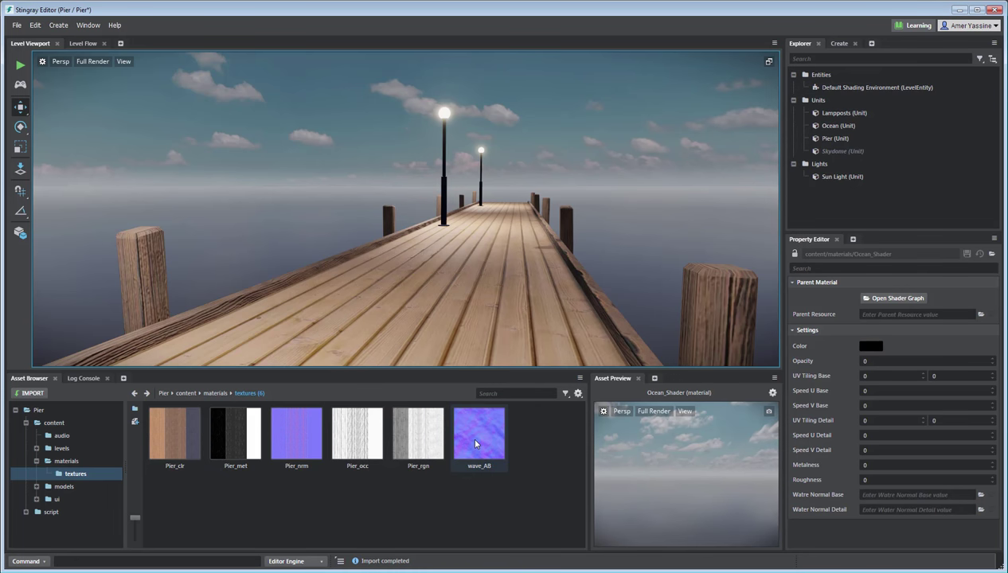
{"action": "left_click_drag", "start_coordinate": [478, 442], "coordinate": [895, 497]}
{"action": "left_click_drag", "start_coordinate": [480, 443], "coordinate": [910, 511]}
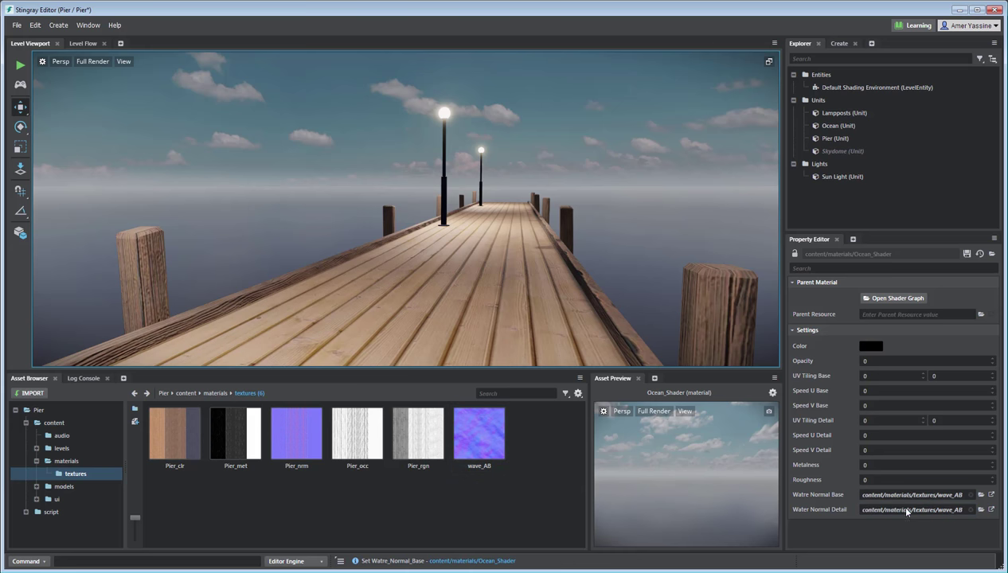
- Set the ocean colour to R 0.01, G 0.01, B 0
{"action": "left_click", "coordinate": [871, 349]}
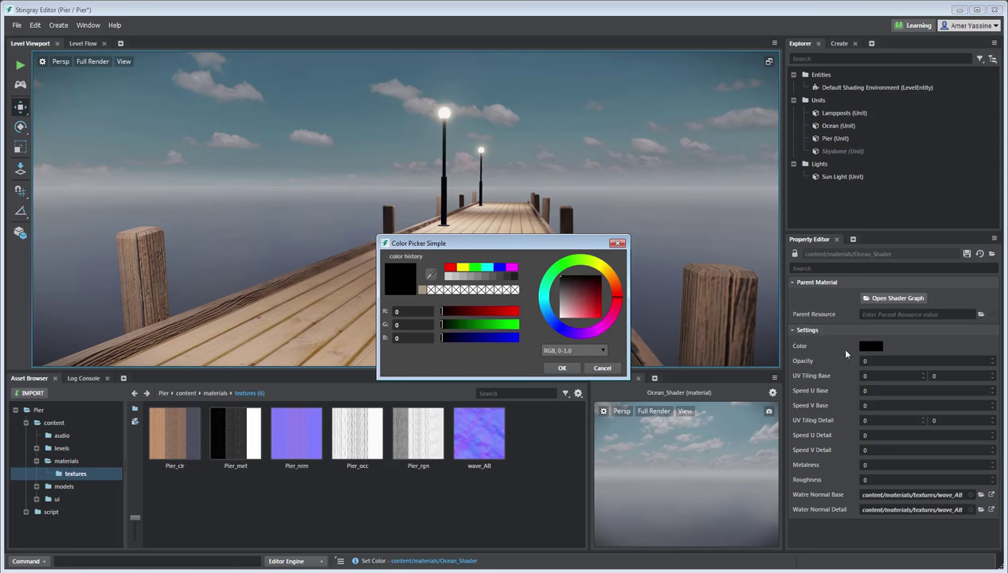
{"action": "left_click", "coordinate": [415, 311]}
{"action": "type", "text": ".01"}
{"action": "key", "text": "Tab"}
{"action": "type", "text": ".01"}
{"action": "key", "text": "Tab"}
{"action": "type", "text": ".0"}
{"action": "key", "text": "Return"}
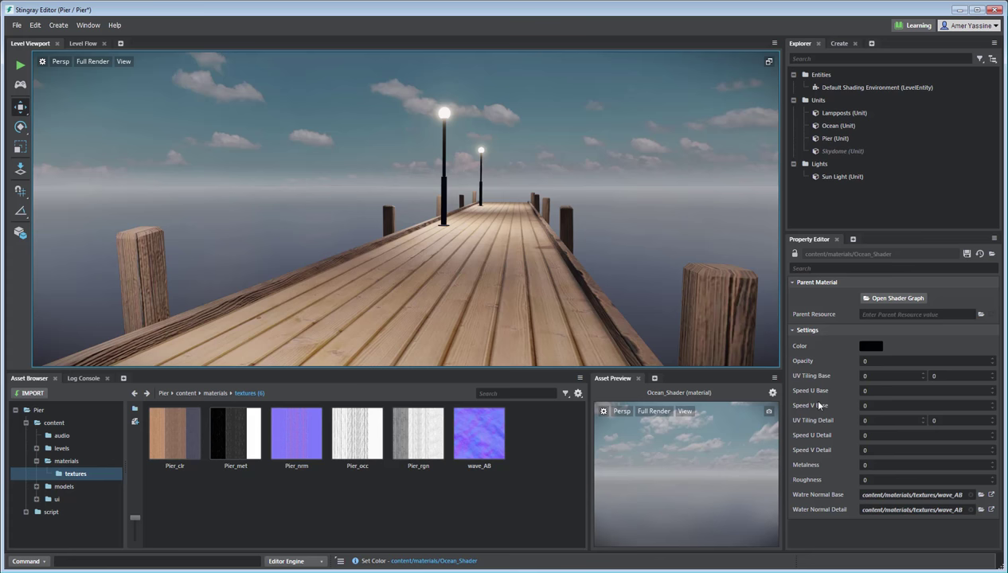
- Raise opacity to 0.8087 and set UV tiling base to 5×50 and detail to 40×50
{"action": "left_click_drag", "start_coordinate": [993, 364], "coordinate": [988, 334]}
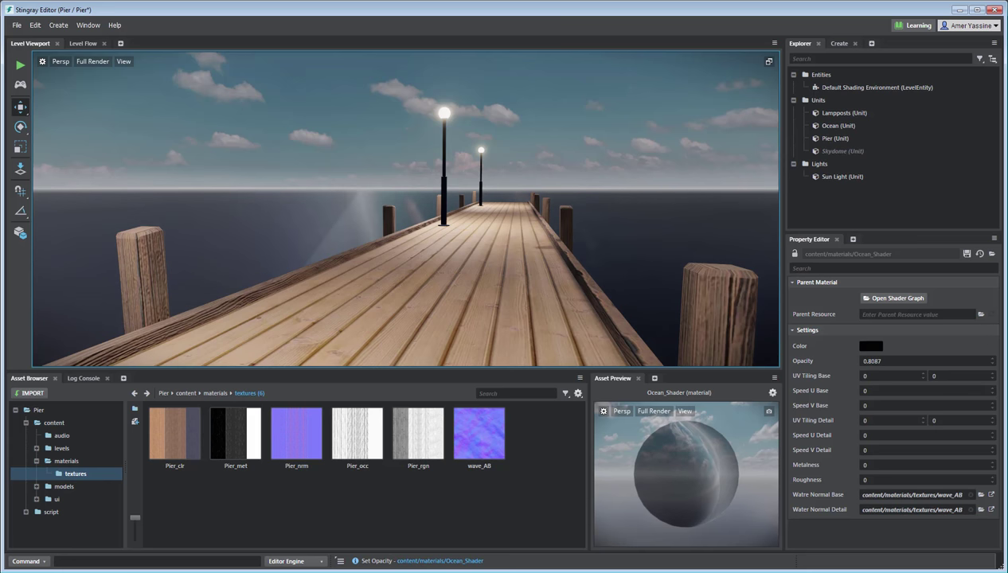
{"action": "left_click", "coordinate": [869, 376]}
{"action": "type", "text": "5"}
{"action": "key", "text": "Tab"}
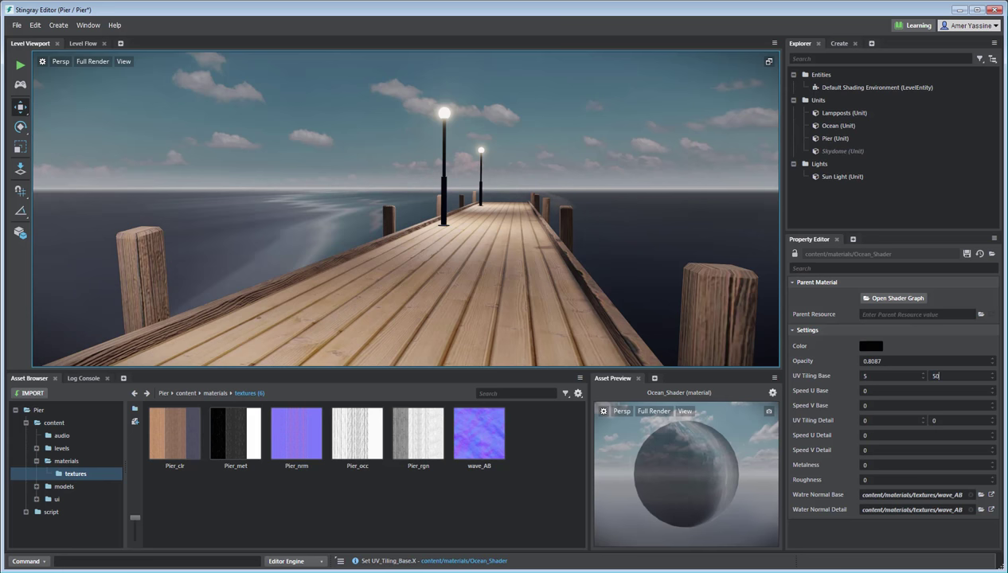
{"action": "type", "text": "50"}
{"action": "key", "text": "Return"}
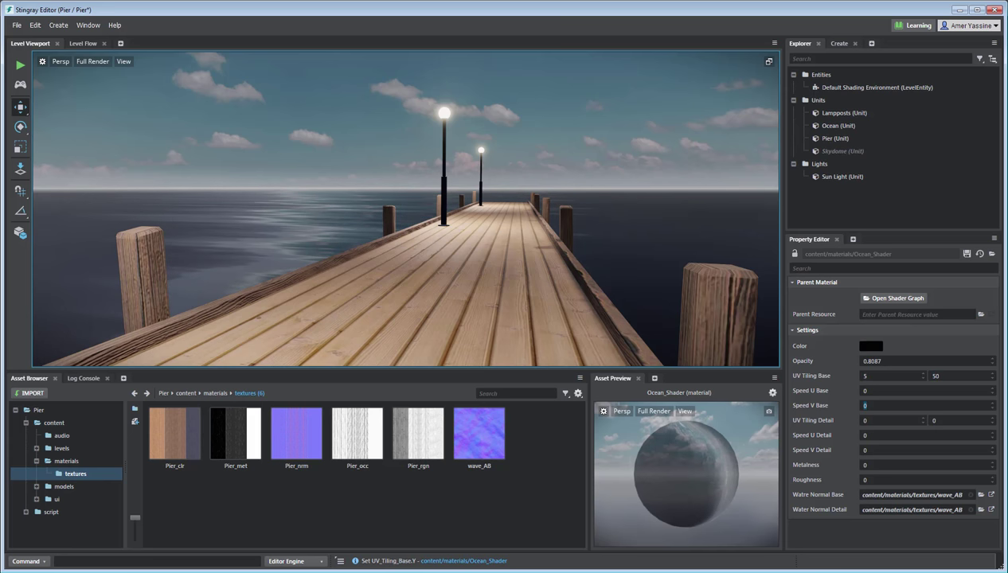
{"action": "type", "text": "40"}
{"action": "key", "text": "Tab"}
{"action": "type", "text": "50"}
{"action": "key", "text": "Return"}
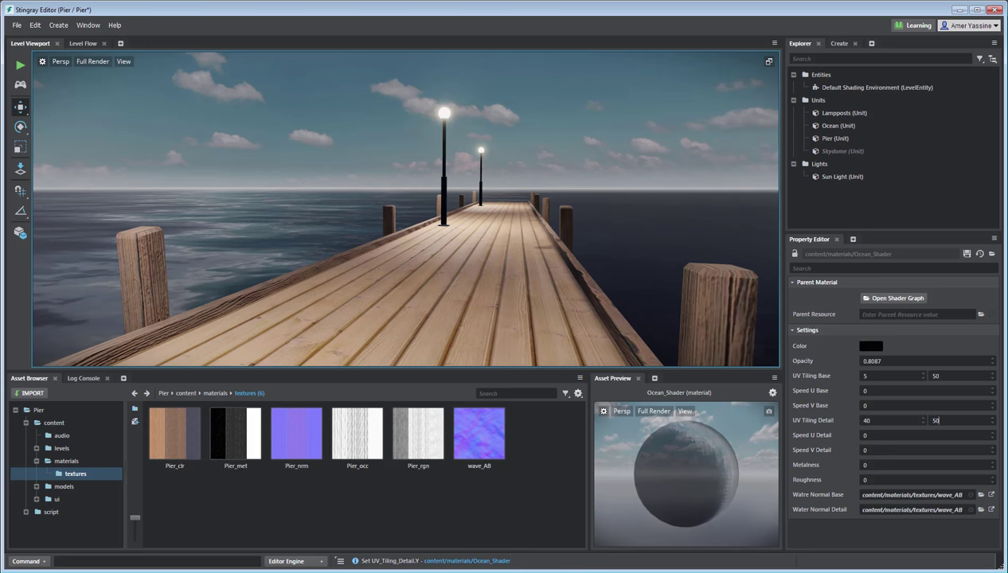
- Set the scroll speeds: base U 0.01, V 0.02, detail U 0.01, V 0.02
{"action": "left_click", "coordinate": [879, 389]}
{"action": "type", "text": ".01"}
{"action": "key", "text": "Tab"}
{"action": "type", "text": "0.02"}
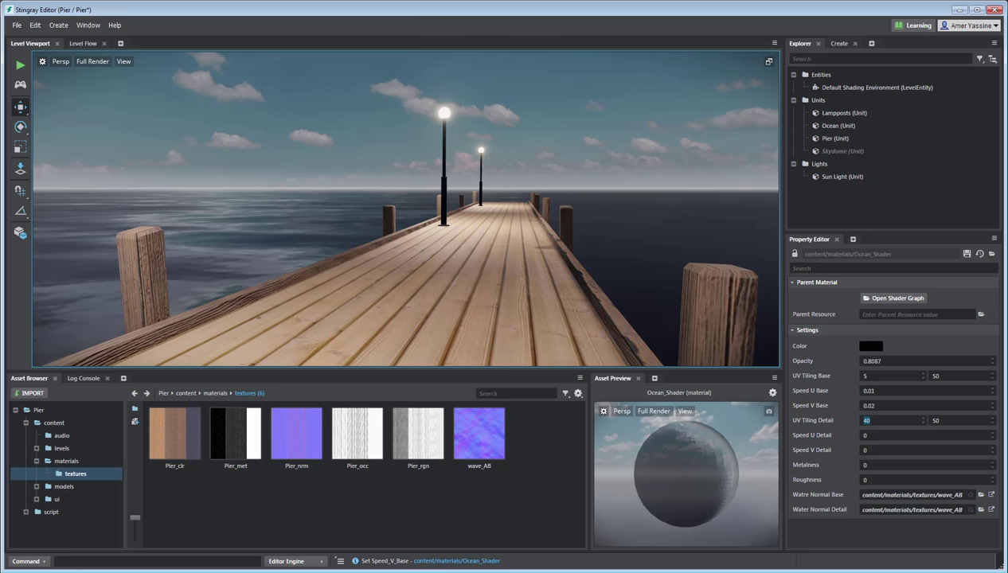
{"action": "key", "text": "Tab"}
{"action": "key", "text": "Tab"}
{"action": "key", "text": "Tab"}
{"action": "type", "text": ".01"}
{"action": "key", "text": "Tab"}
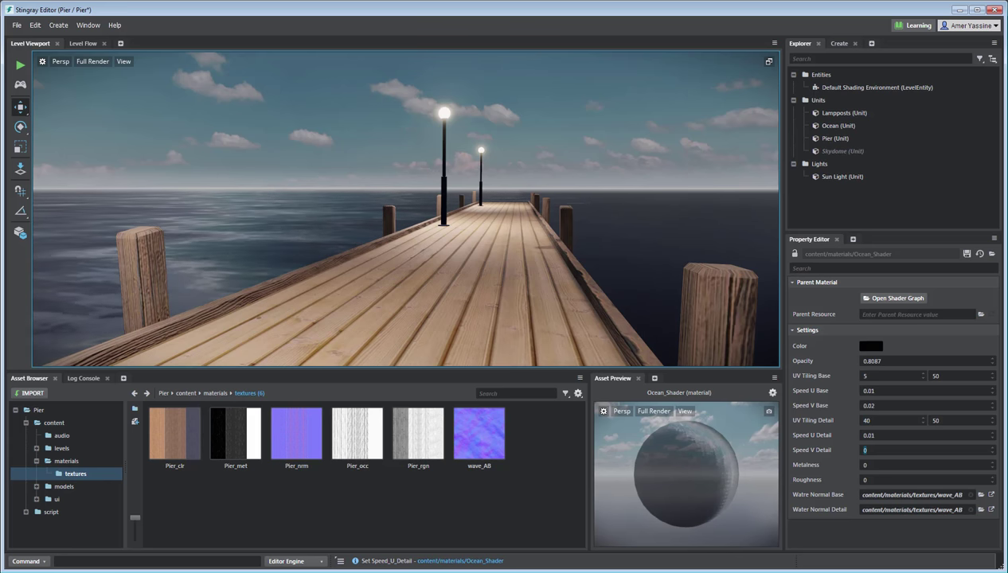
{"action": "type", "text": ".02"}
{"action": "key", "text": "Tab"}
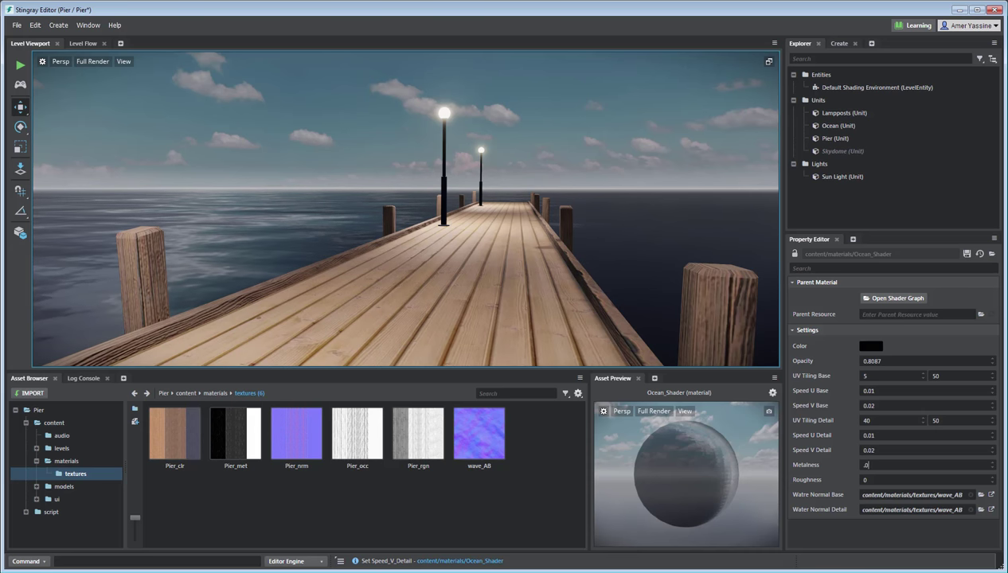
- Set metalness and roughness to 0.03 and select the Sun Light
{"action": "key", "text": "Tab"}
{"action": "type", "text": "0.03"}
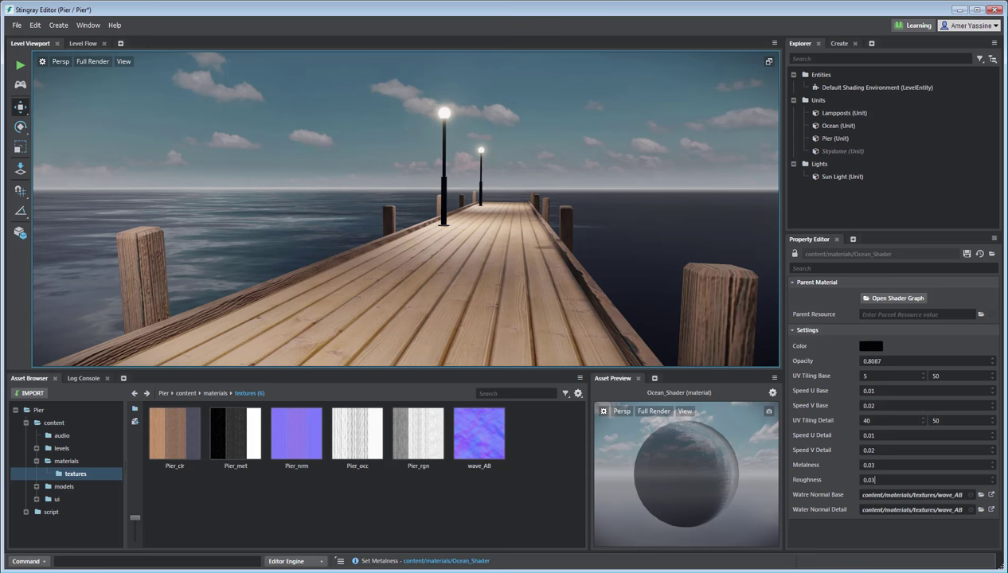
{"action": "key", "text": "Return"}
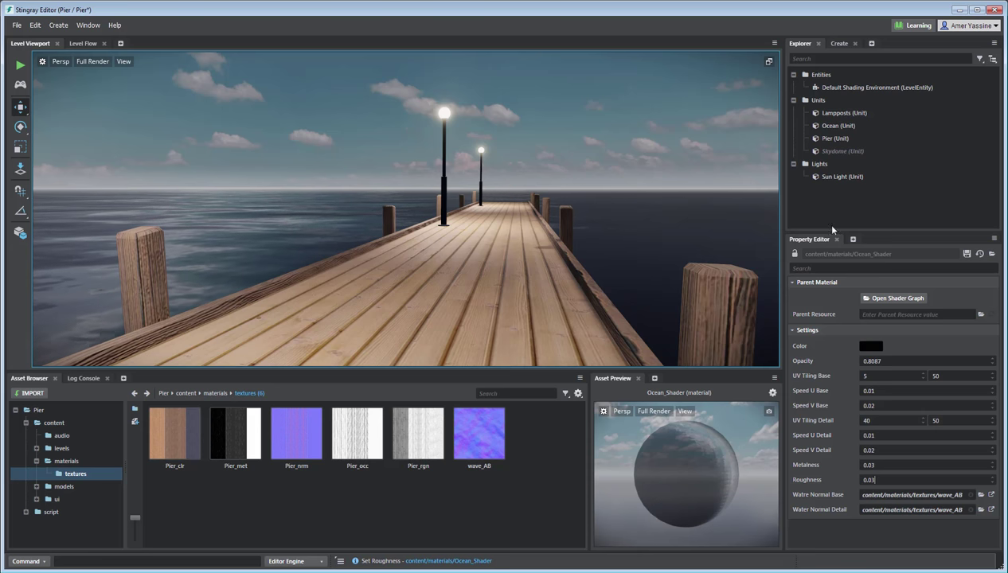
{"action": "left_click", "coordinate": [822, 175]}
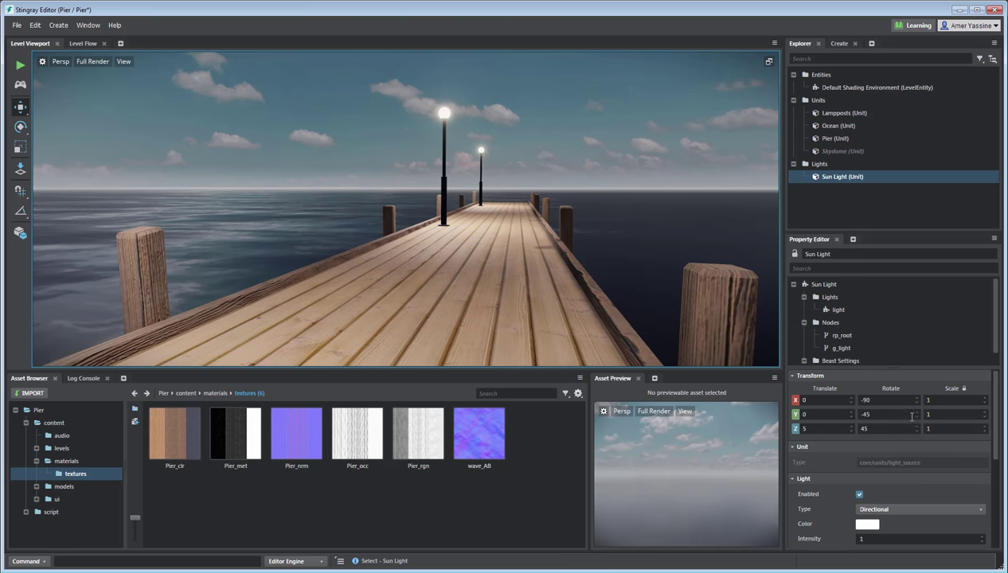
- Rotate the Sun Light to -90, -104.1899, 45 and inspect the new lighting on the pier
{"action": "left_click_drag", "start_coordinate": [915, 418], "coordinate": [912, 475]}
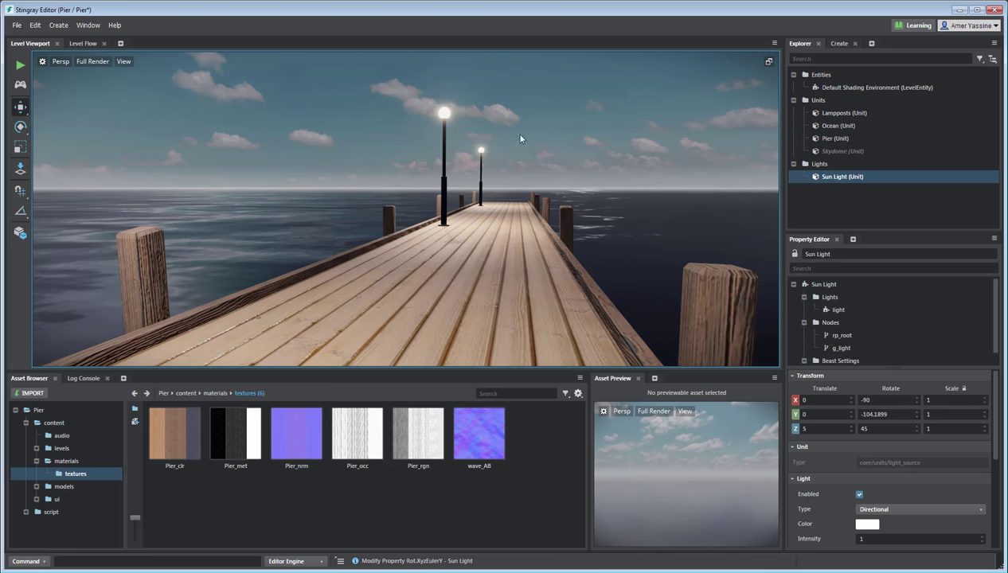
{"action": "right_click_drag", "start_coordinate": [483, 224], "coordinate": [493, 224], "text": "alt"}
{"action": "middle_click_drag", "start_coordinate": [494, 224], "coordinate": [494, 236], "text": "alt"}
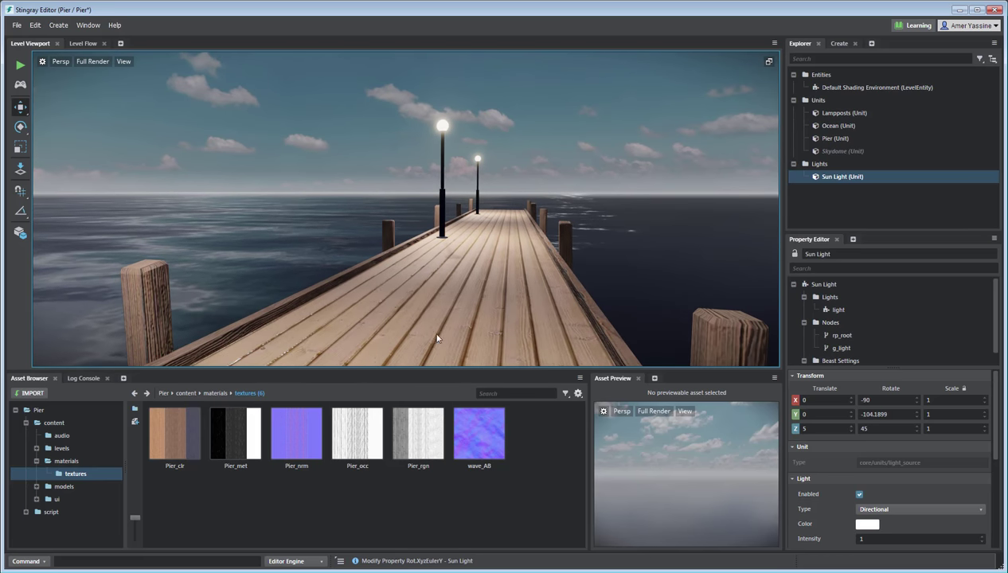
{"action": "right_click_drag", "start_coordinate": [421, 310], "coordinate": [389, 289], "text": "alt"}
{"action": "middle_click_drag", "start_coordinate": [390, 288], "coordinate": [439, 263], "text": "alt"}
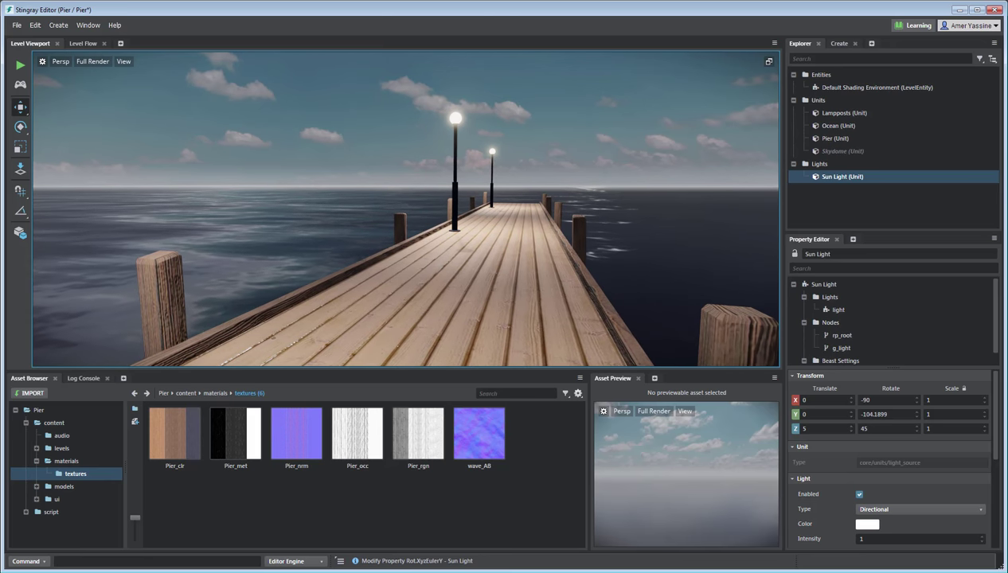